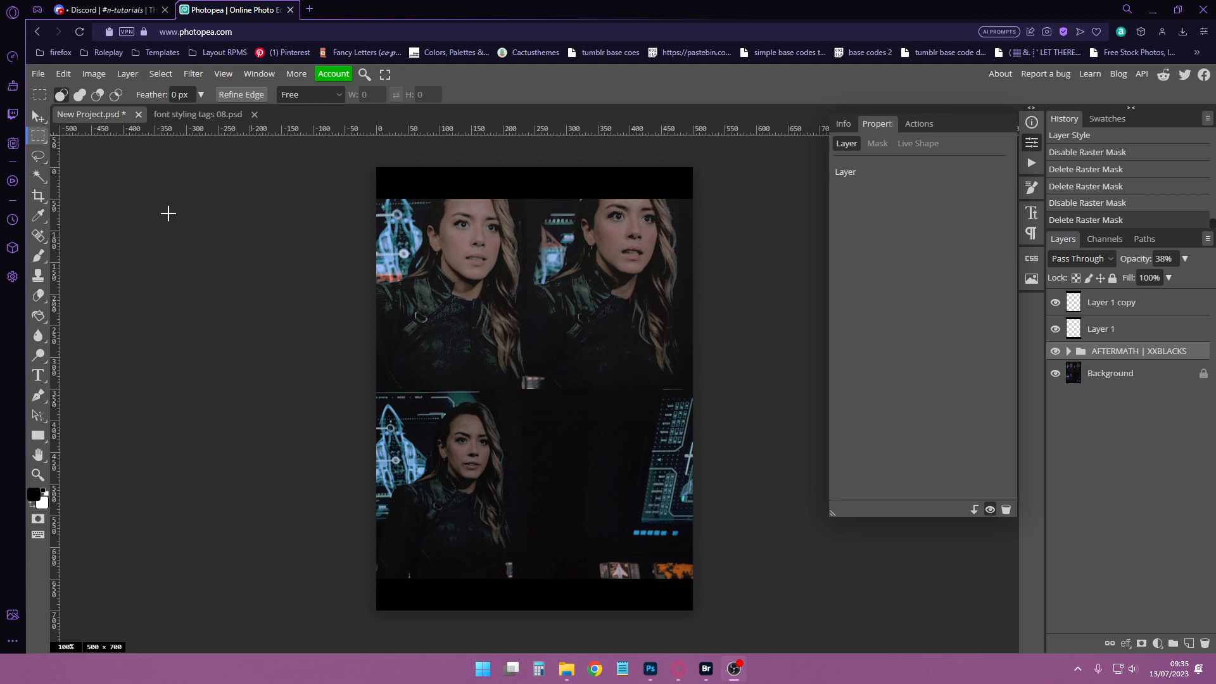
Step: Show the font styling tags 08.psd document to examine its example font combinations
{"action": "left_click", "coordinate": [186, 117]}
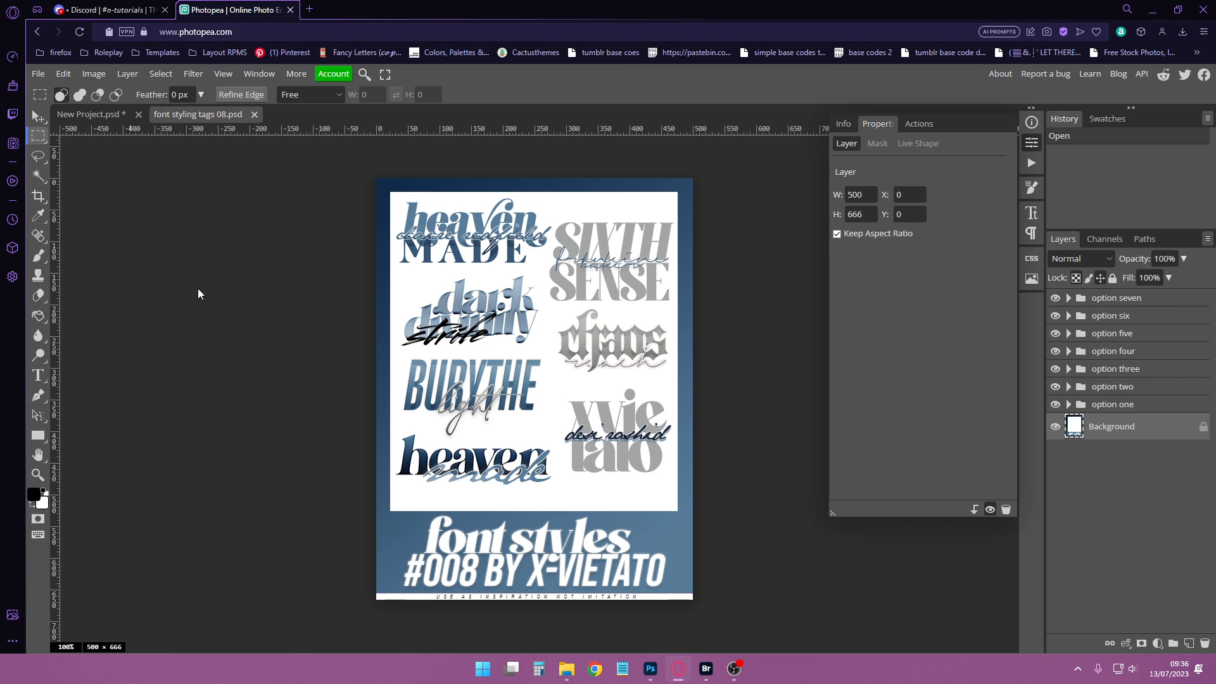
Step: Search the web for free commercial fonts and open FontSpace's Free Fonts for Commercial Use page
{"action": "key", "text": "ctrl+t"}
{"action": "type", "text": "free commerical fonts"}
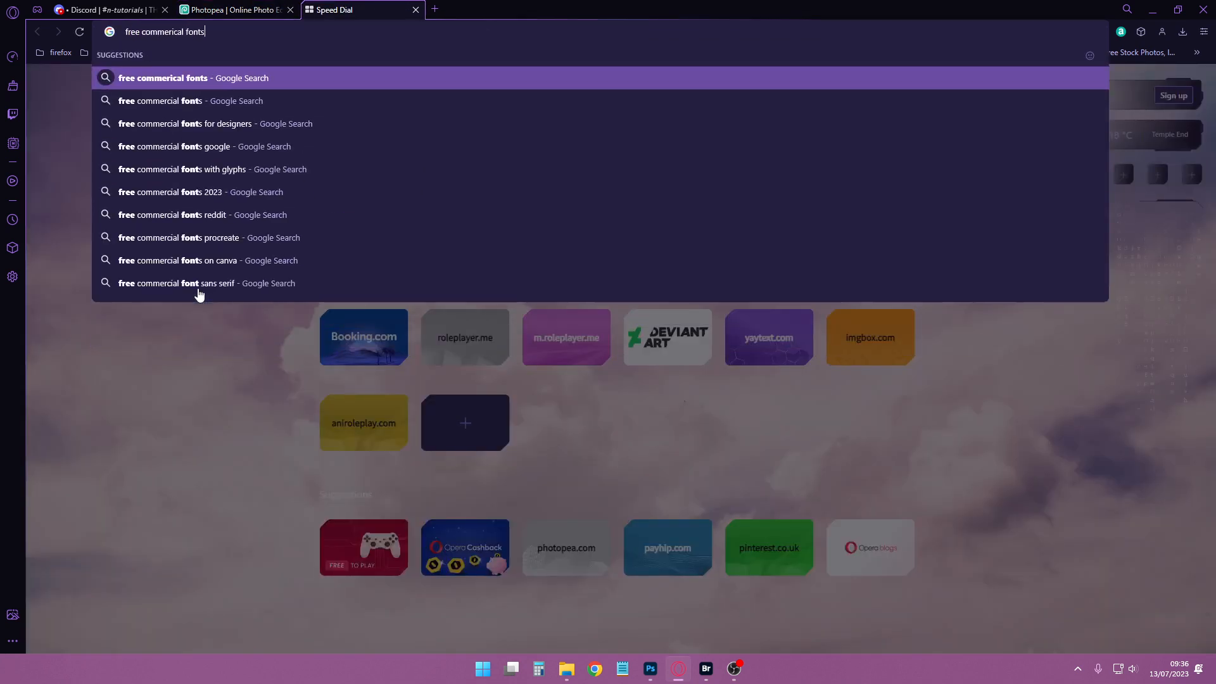
{"action": "key", "text": "Return"}
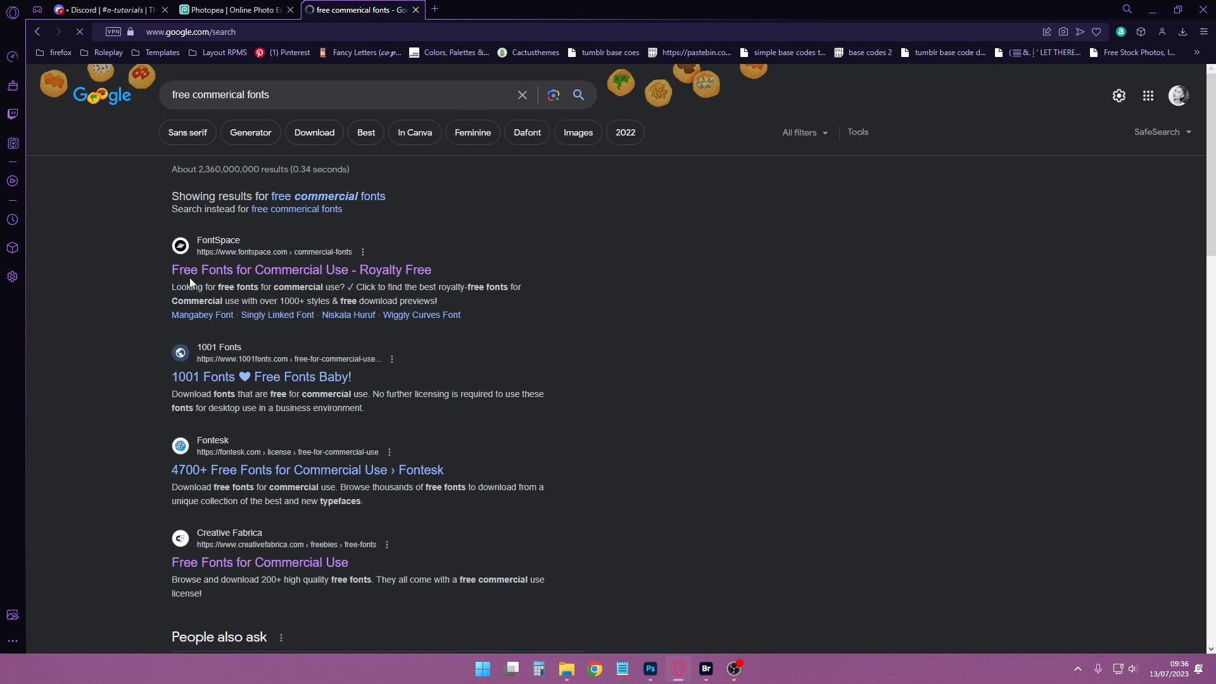
{"action": "left_click", "coordinate": [243, 269]}
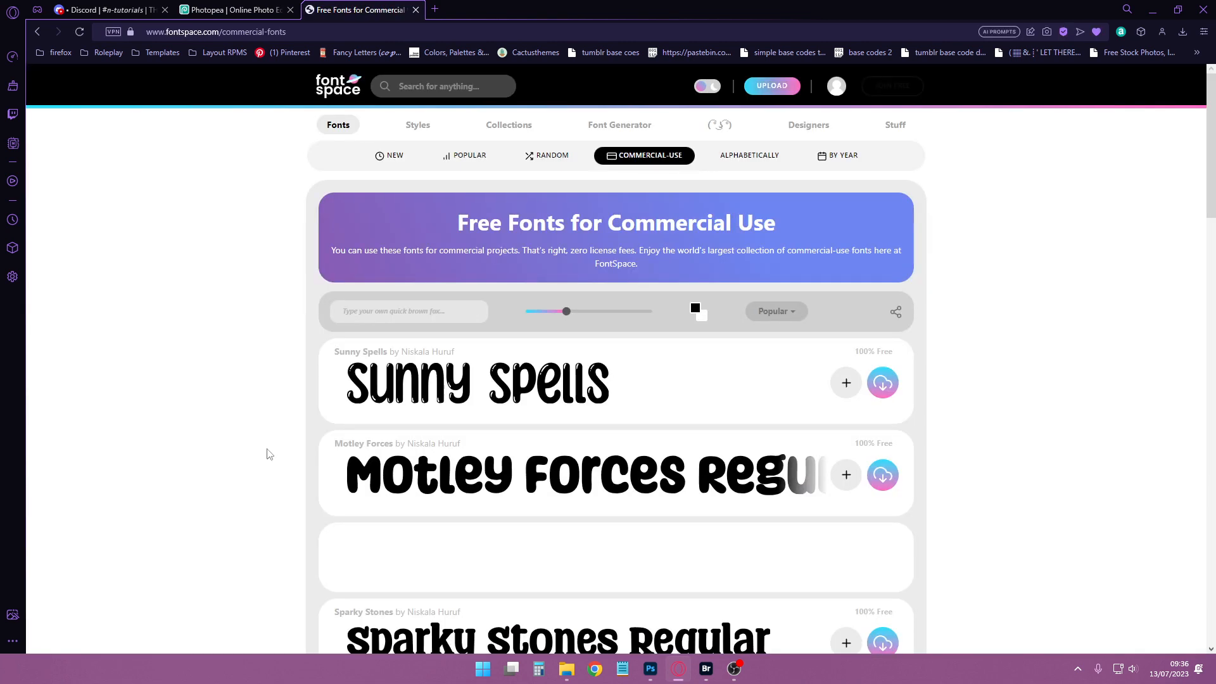
Step: Look through FontSpace's list of fonts that are free for commercial use
{"action": "scroll", "coordinate": [272, 444], "scroll_direction": "down", "scroll_amount": 2}
{"action": "scroll", "coordinate": [273, 431], "scroll_direction": "down", "scroll_amount": 2}
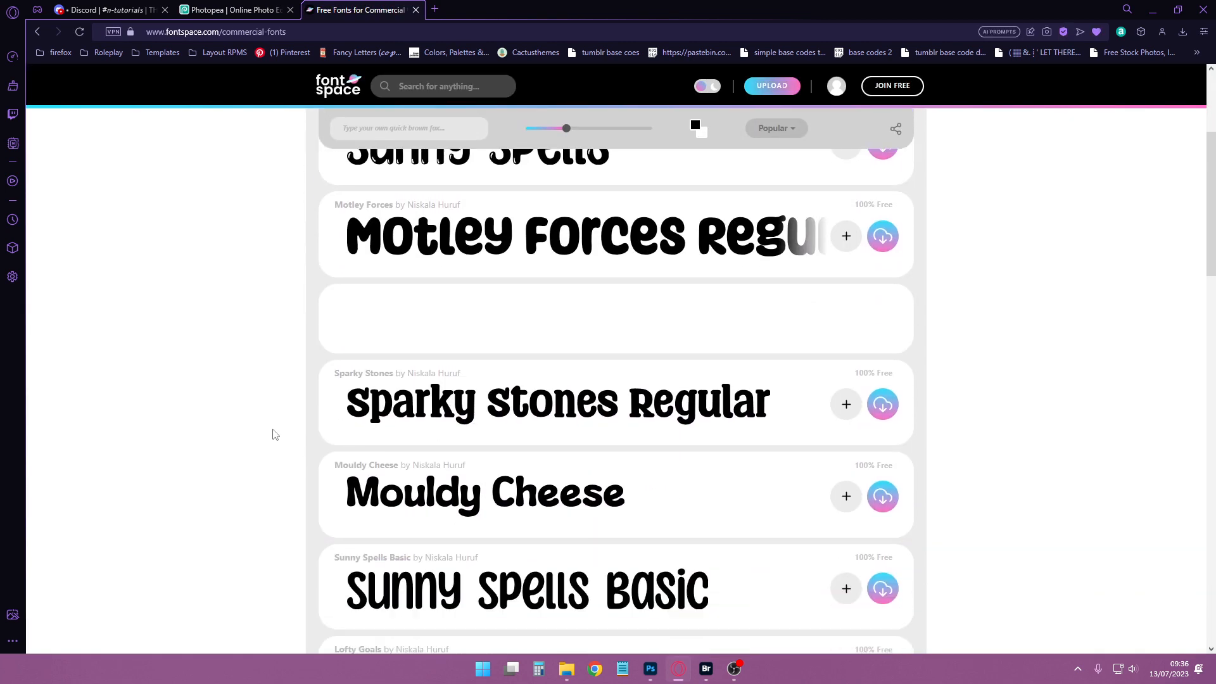
{"action": "scroll", "coordinate": [266, 426], "scroll_direction": "up", "scroll_amount": 4}
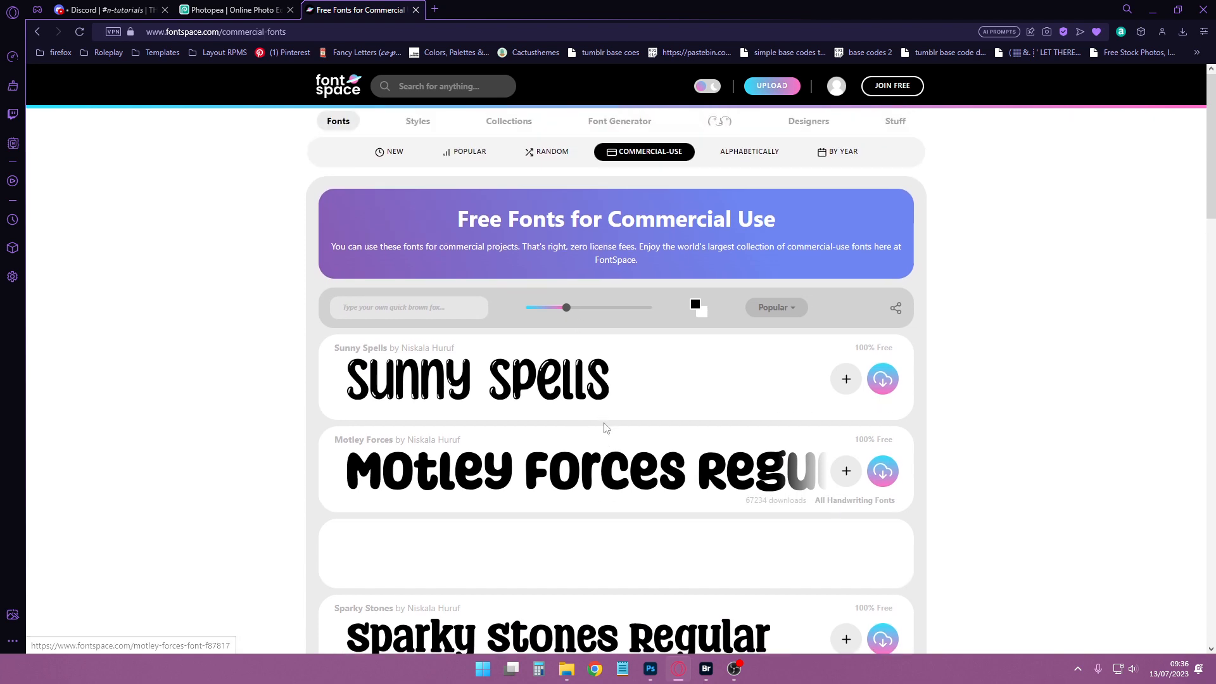
{"action": "scroll", "coordinate": [602, 431], "scroll_direction": "down", "scroll_amount": 4}
{"action": "scroll", "coordinate": [605, 430], "scroll_direction": "up", "scroll_amount": 4}
{"action": "scroll", "coordinate": [610, 433], "scroll_direction": "down", "scroll_amount": 10}
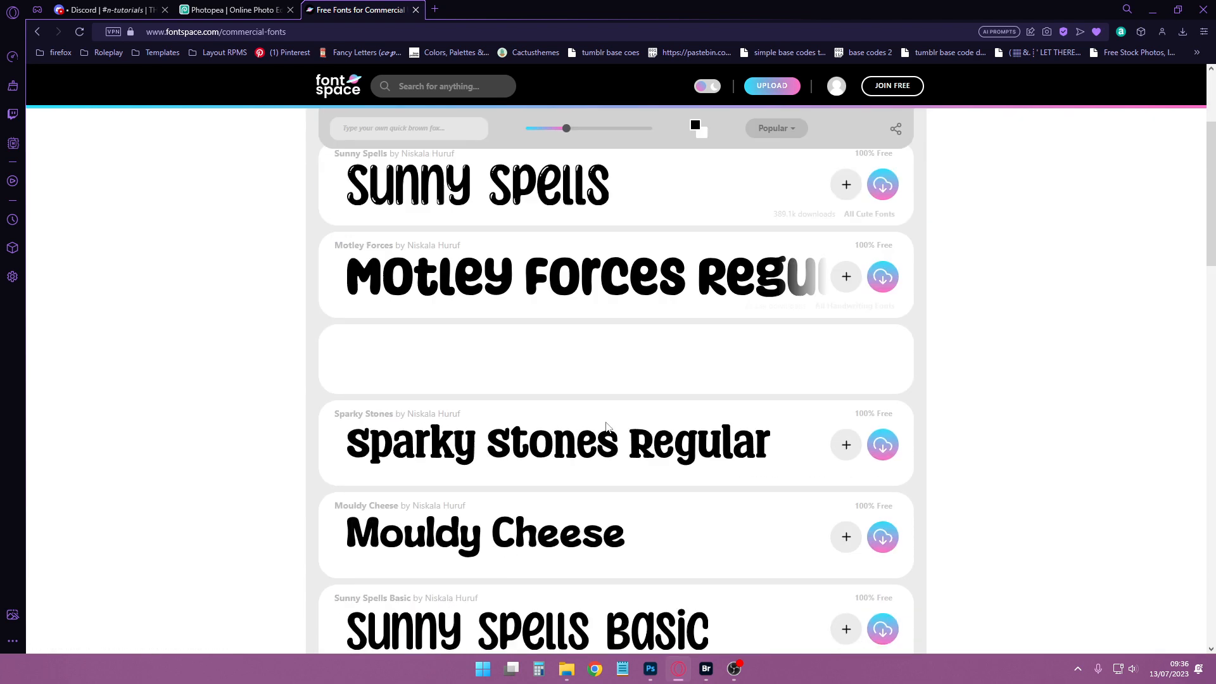
{"action": "scroll", "coordinate": [608, 431], "scroll_direction": "down", "scroll_amount": 7}
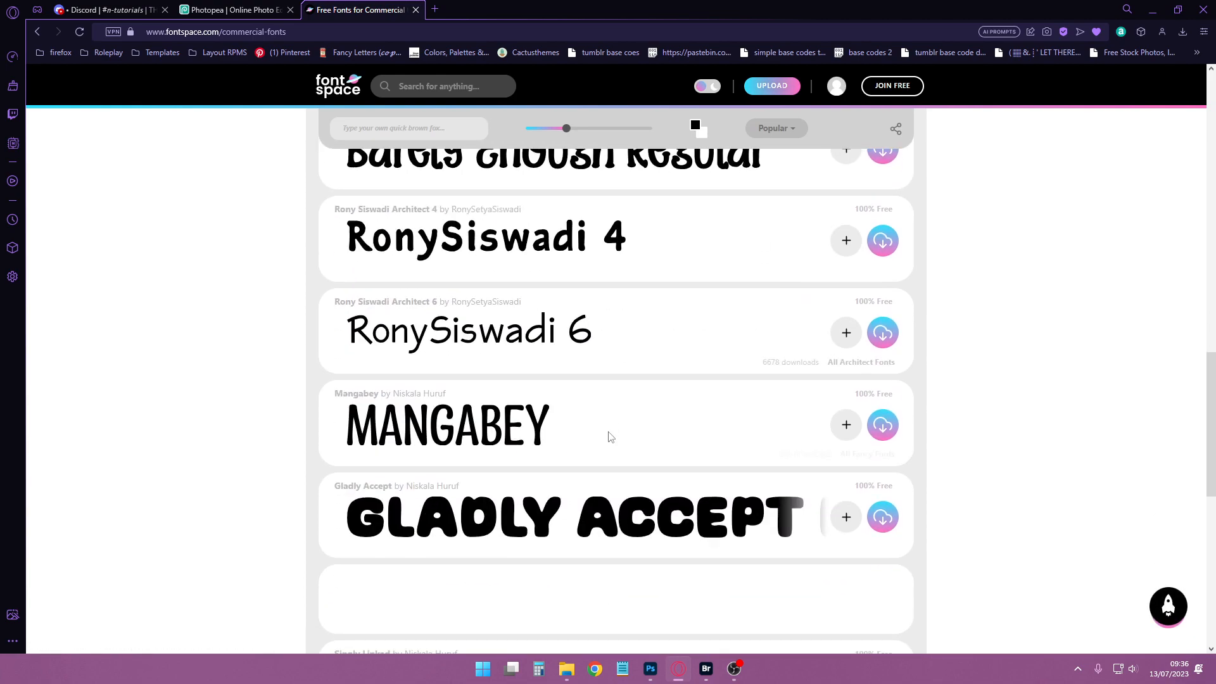
{"action": "scroll", "coordinate": [598, 418], "scroll_direction": "up", "scroll_amount": 4}
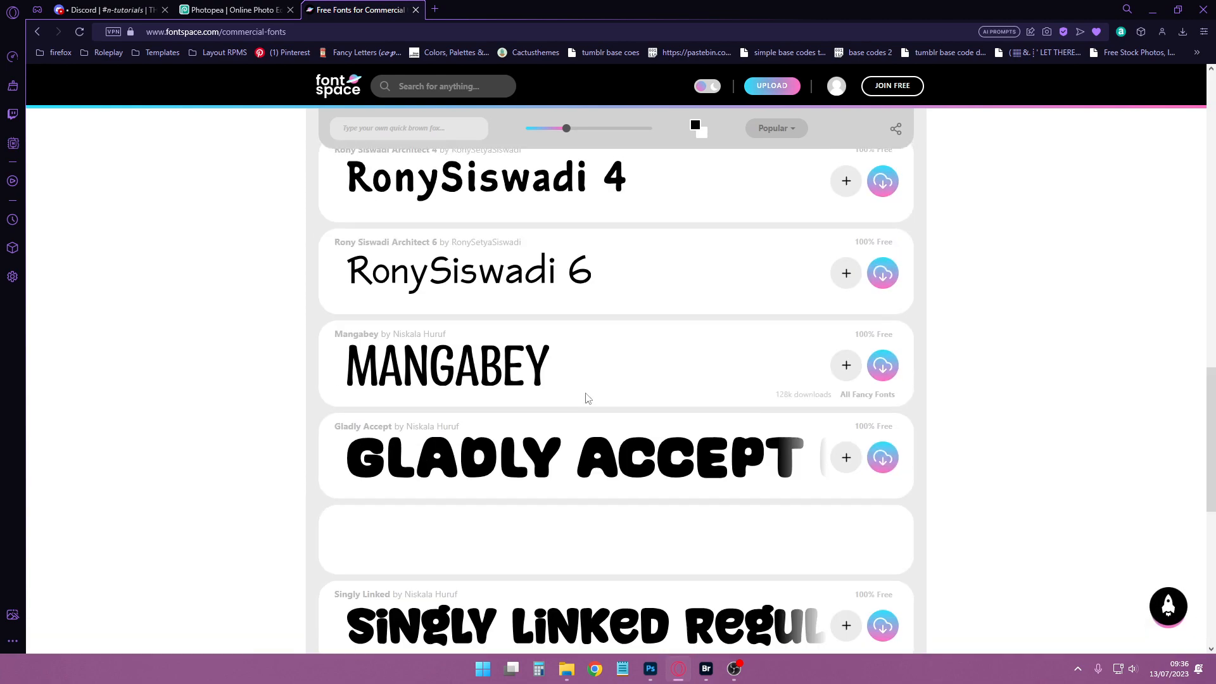
{"action": "scroll", "coordinate": [591, 405], "scroll_direction": "up", "scroll_amount": 10}
Step: Switch back to New Project.psd in Photopea and ready the Type tool with white as the text colour
{"action": "left_click", "coordinate": [234, 10]}
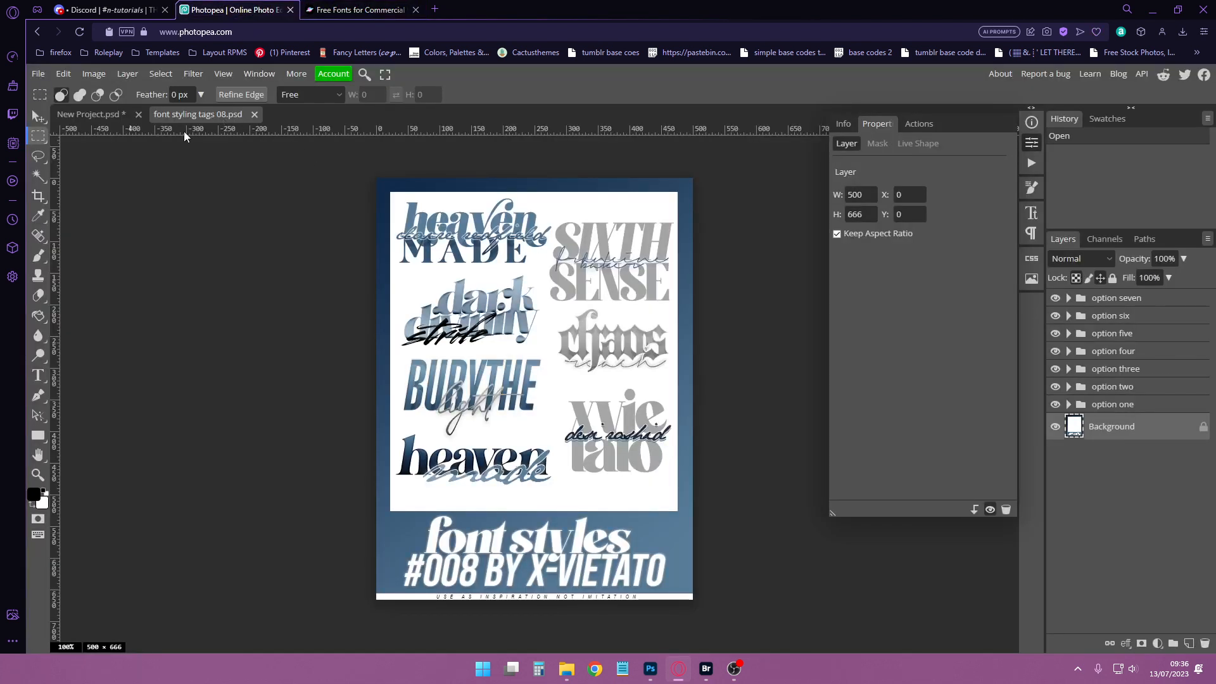
{"action": "left_click", "coordinate": [100, 115]}
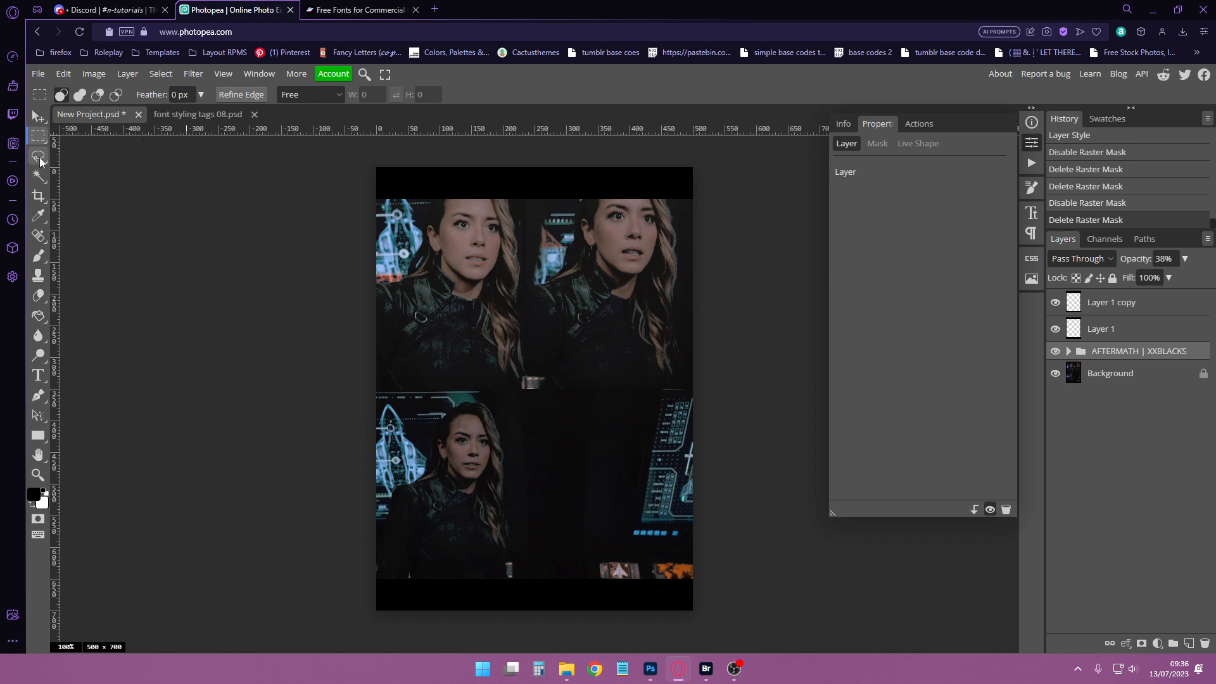
{"action": "left_click", "coordinate": [38, 375]}
{"action": "left_click", "coordinate": [43, 491]}
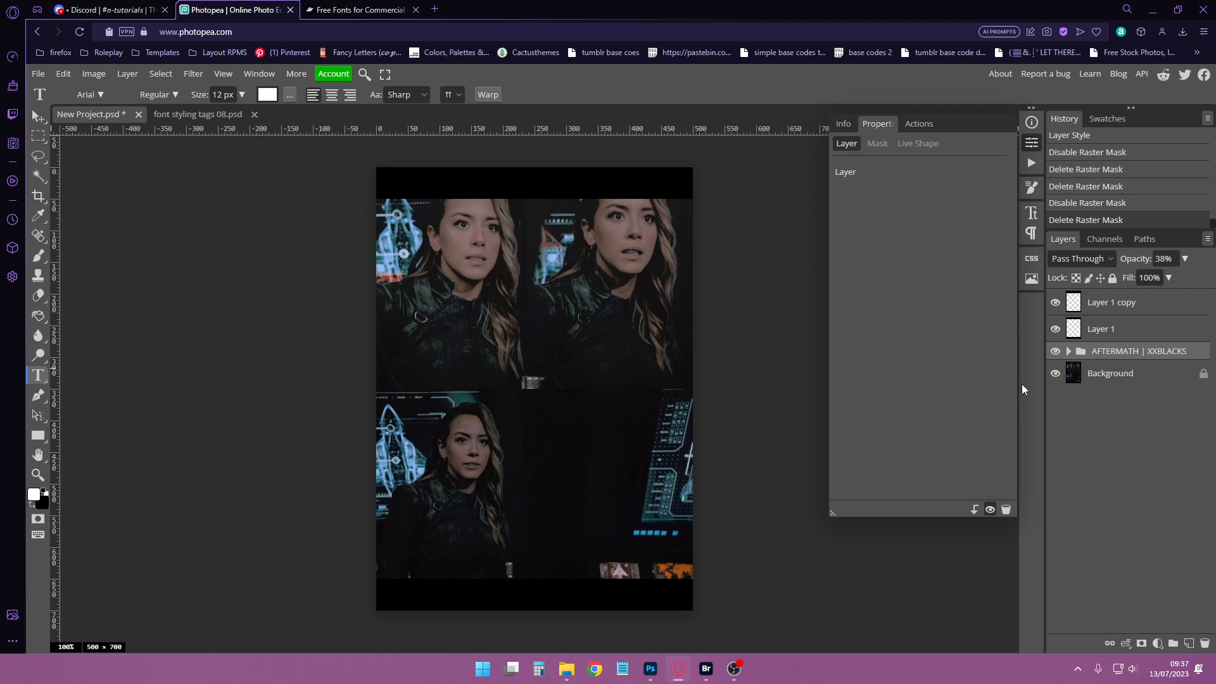
Step: Add the text "roulette" over the upper-left portrait on a new layer directly above the Background
{"action": "left_click", "coordinate": [1112, 377]}
{"action": "left_click", "coordinate": [539, 498], "text": "ctrl"}
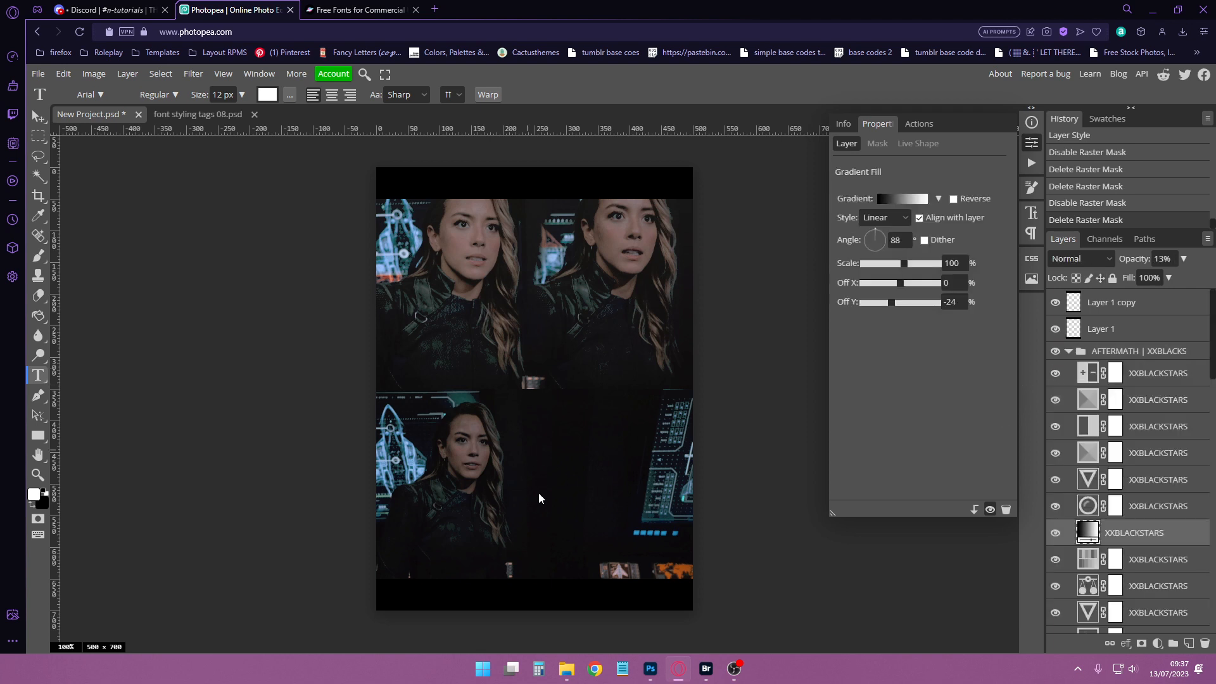
{"action": "left_click", "coordinate": [1068, 351]}
{"action": "left_click", "coordinate": [1112, 377]}
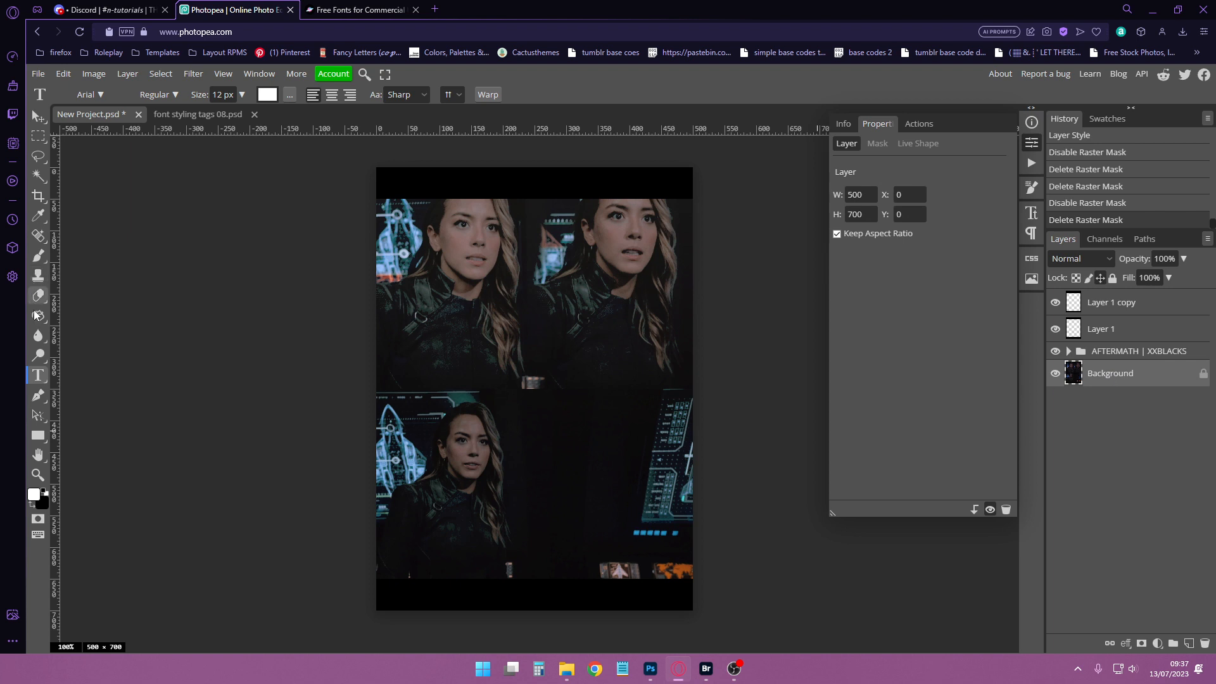
{"action": "left_click", "coordinate": [469, 325]}
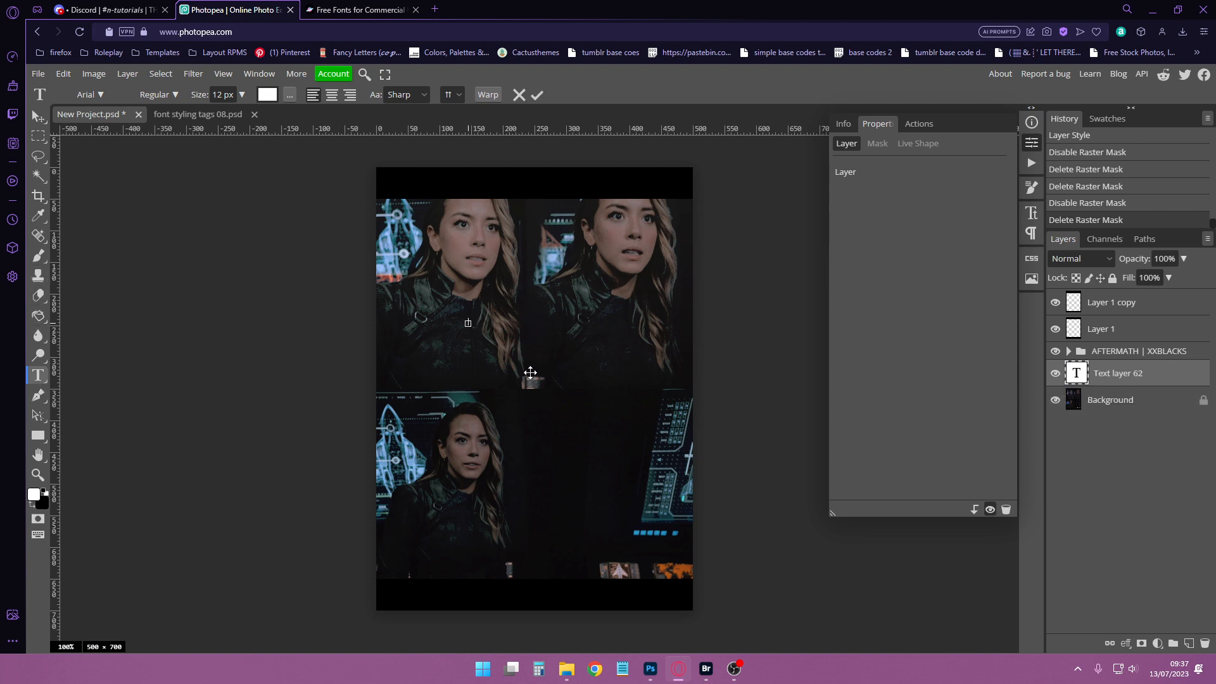
{"action": "type", "text": "SMAPLE"}
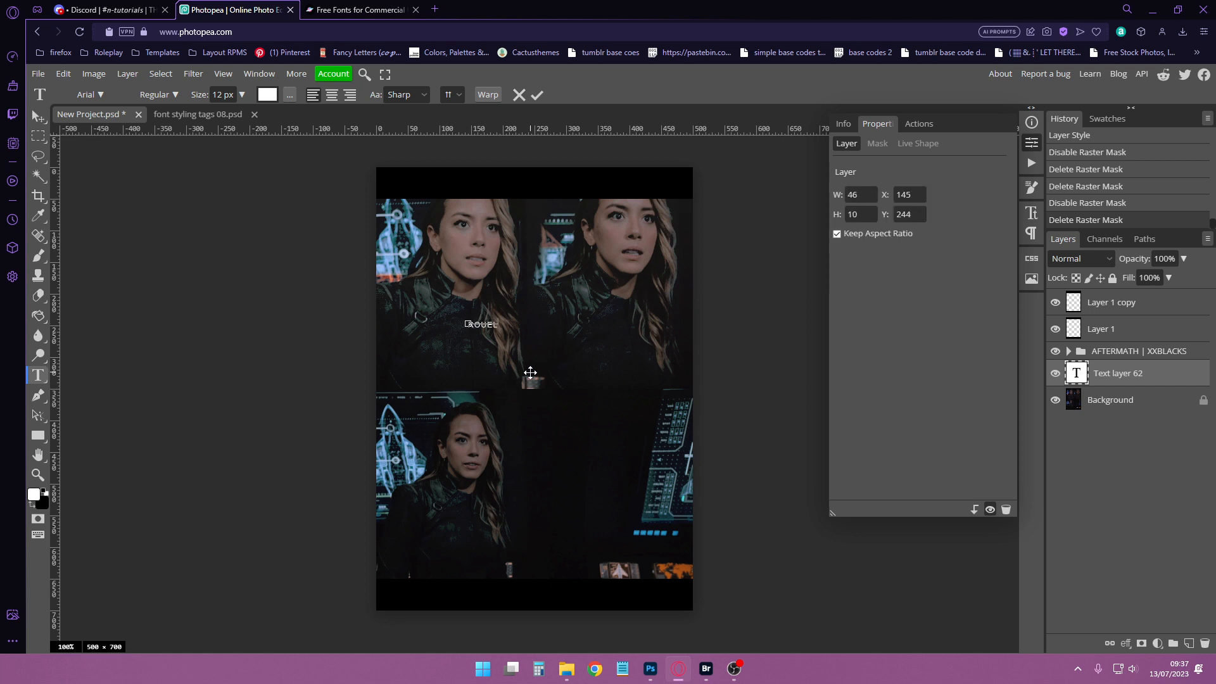
{"action": "key", "text": "BackSpace"}
{"action": "key", "text": "BackSpace"}
{"action": "key", "text": "BackSpace"}
{"action": "key", "text": "BackSpace"}
{"action": "key", "text": "BackSpace"}
{"action": "type", "text": "AMPLETTE"}
Step: Set the whole roulette text to the Arial Narrow font at 9 px
{"action": "key", "text": "ctrl+a"}
{"action": "left_click", "coordinate": [109, 95]}
{"action": "left_click", "coordinate": [108, 95]}
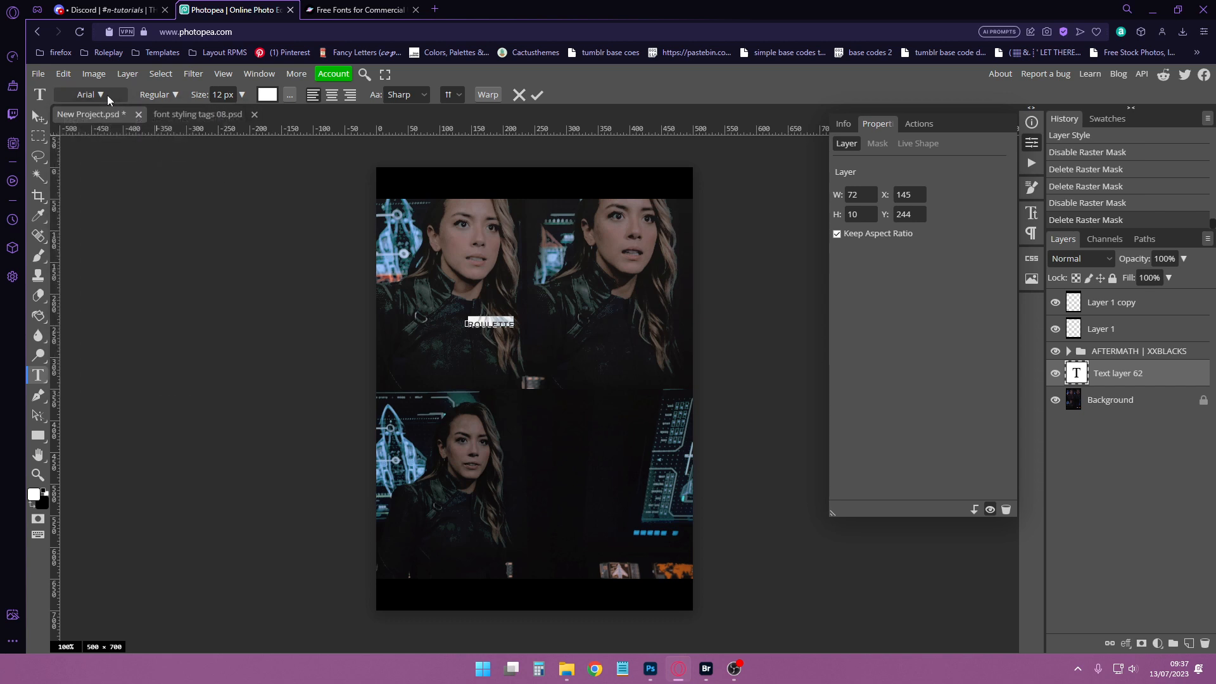
{"action": "left_click", "coordinate": [108, 95]}
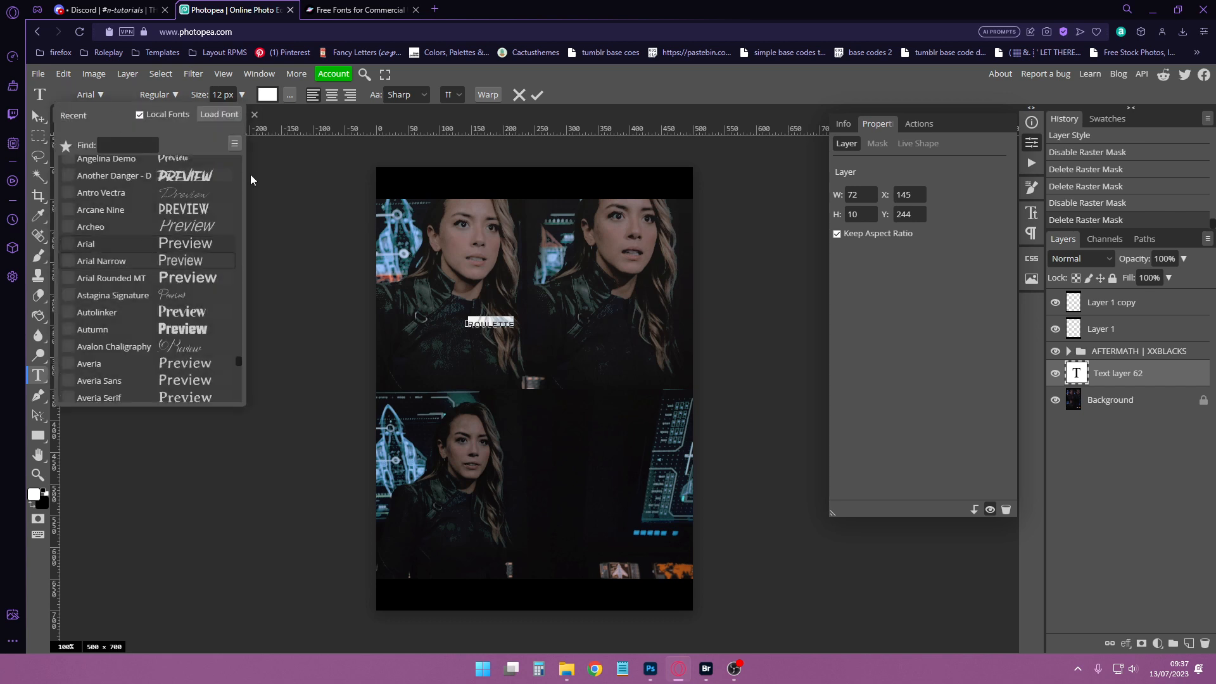
{"action": "left_click", "coordinate": [242, 95]}
{"action": "left_click_drag", "start_coordinate": [214, 113], "coordinate": [210, 115]}
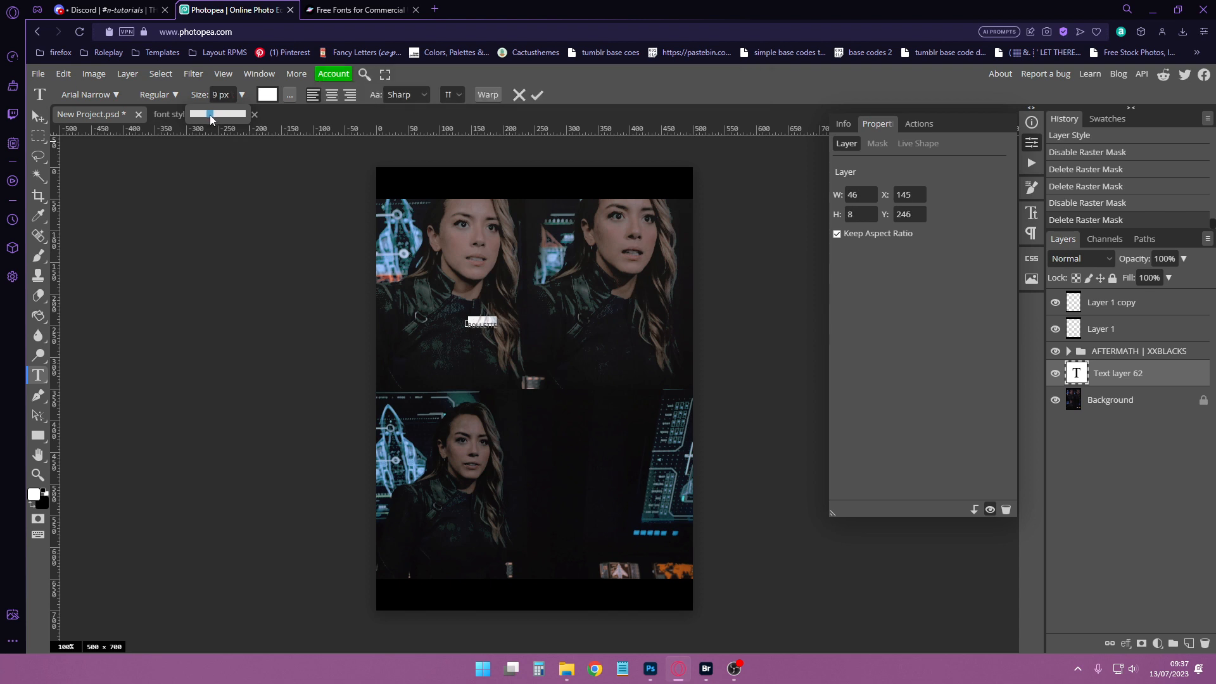
Step: Set the roulette text's tracking to 964% and its baseline shift to 0 px
{"action": "left_click", "coordinate": [1031, 213]}
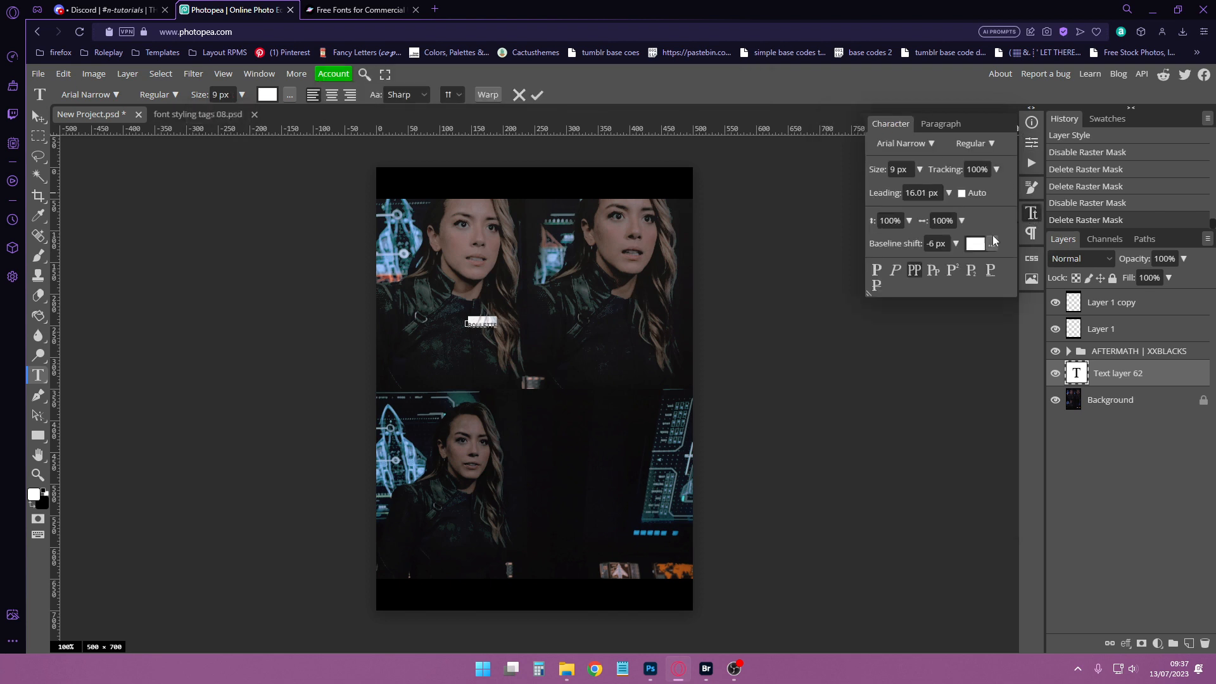
{"action": "left_click", "coordinate": [950, 193]}
{"action": "left_click_drag", "start_coordinate": [960, 193], "coordinate": [973, 194]}
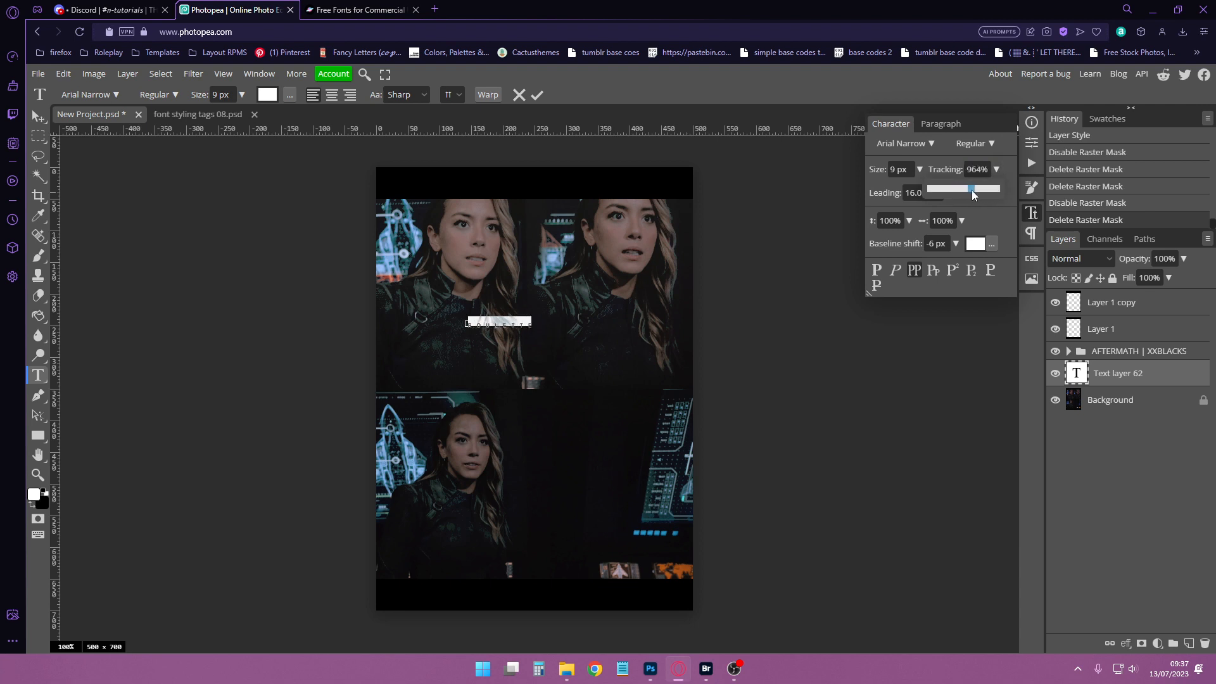
{"action": "left_click_drag", "start_coordinate": [935, 244], "coordinate": [868, 226]}
{"action": "type", "text": "0"}
{"action": "left_click", "coordinate": [1137, 373]}
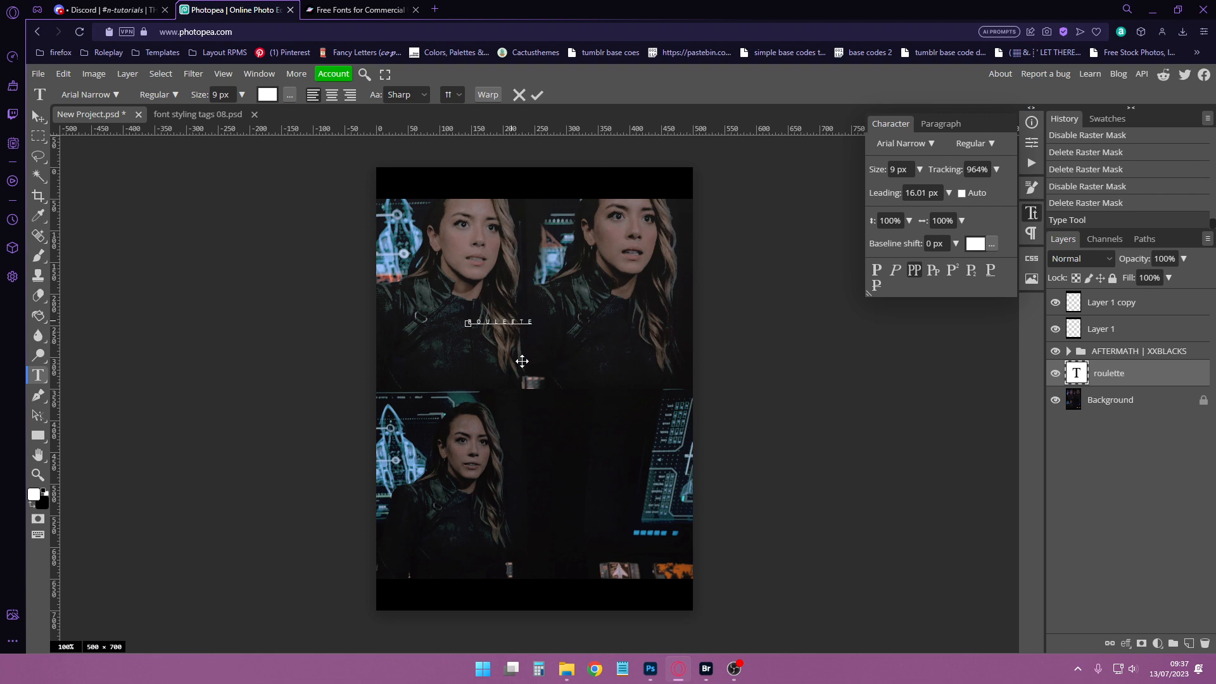
Step: Move the roulette text down beside the woman's shoulder in the lower image
{"action": "left_click_drag", "start_coordinate": [520, 358], "coordinate": [540, 527]}
{"action": "left_click", "coordinate": [1133, 377]}
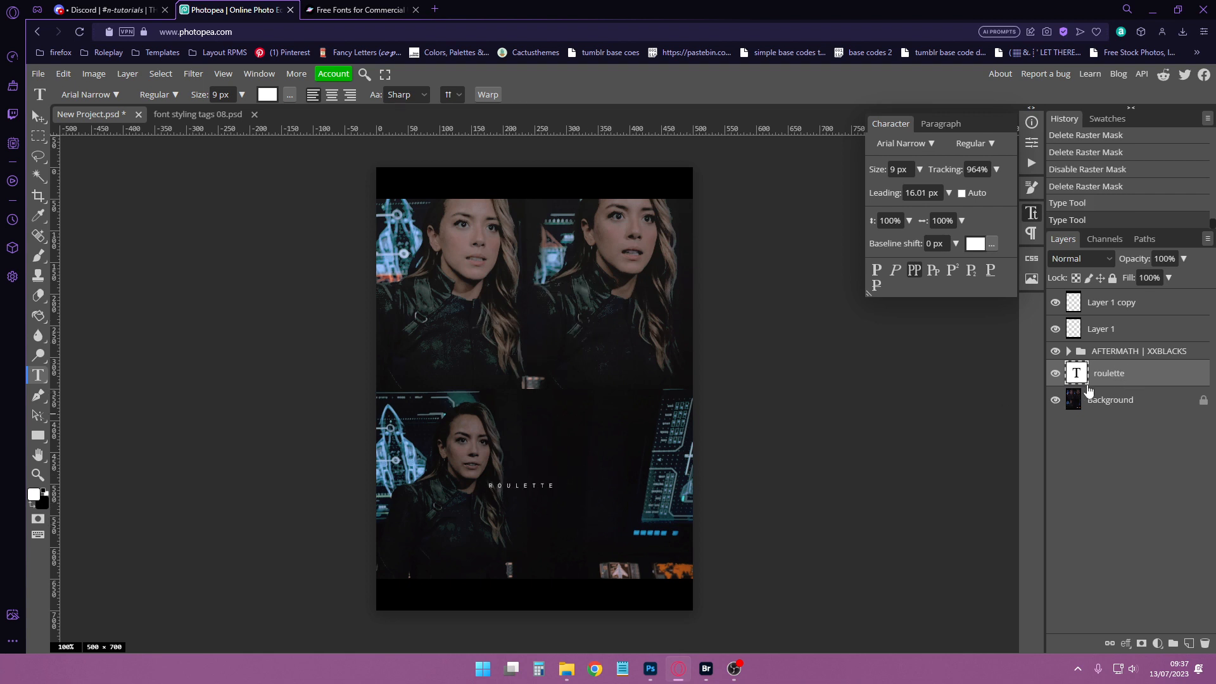
Step: Add a white outer glow to the roulette text with 57% opacity and 3 px size
{"action": "left_click", "coordinate": [1126, 644]}
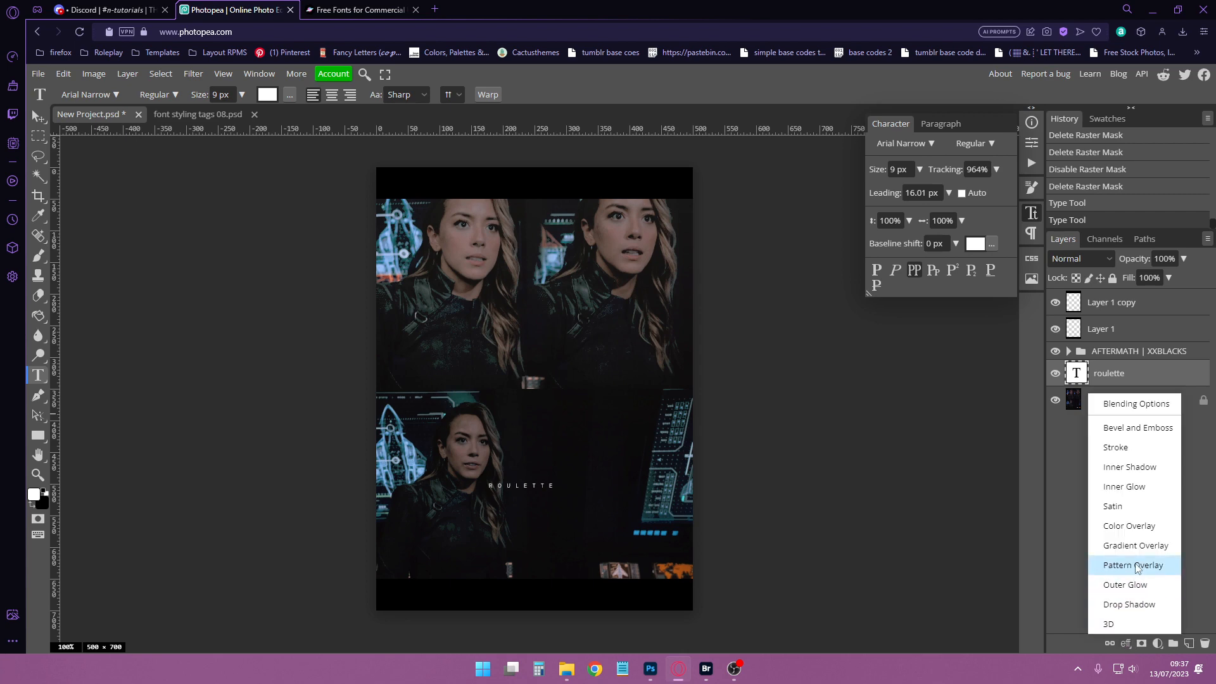
{"action": "left_click", "coordinate": [1122, 582]}
{"action": "left_click_drag", "start_coordinate": [426, 170], "coordinate": [1004, 163]}
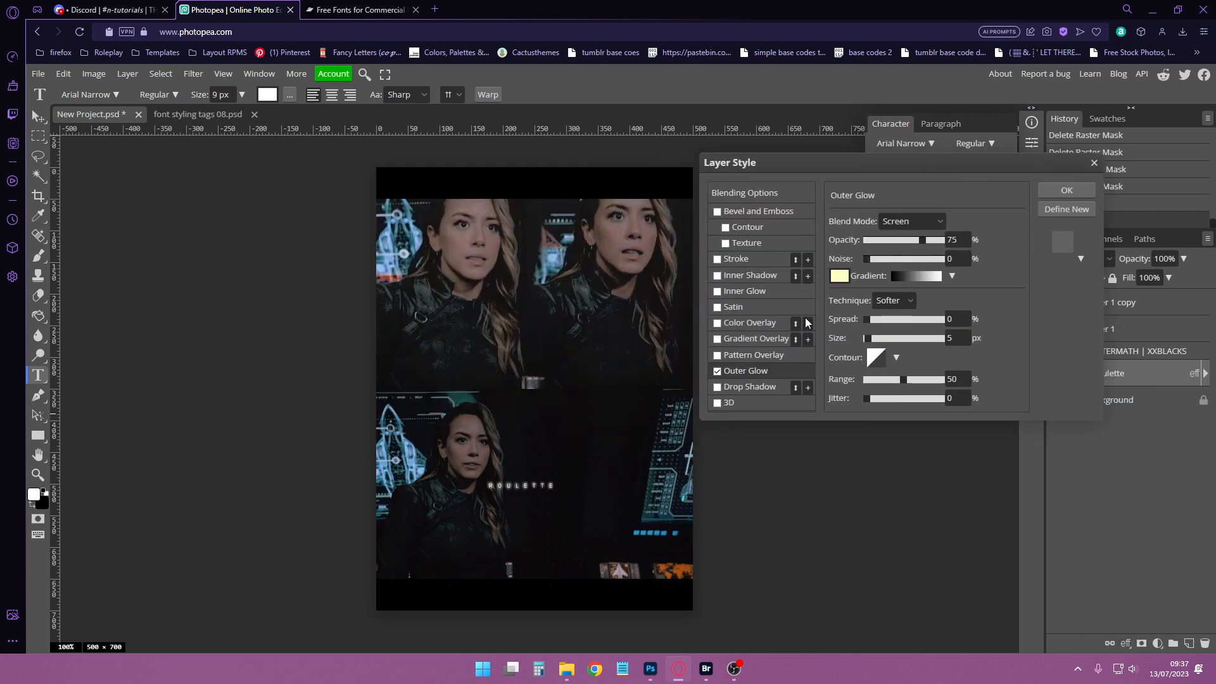
{"action": "left_click", "coordinate": [841, 276]}
{"action": "left_click", "coordinate": [226, 283]}
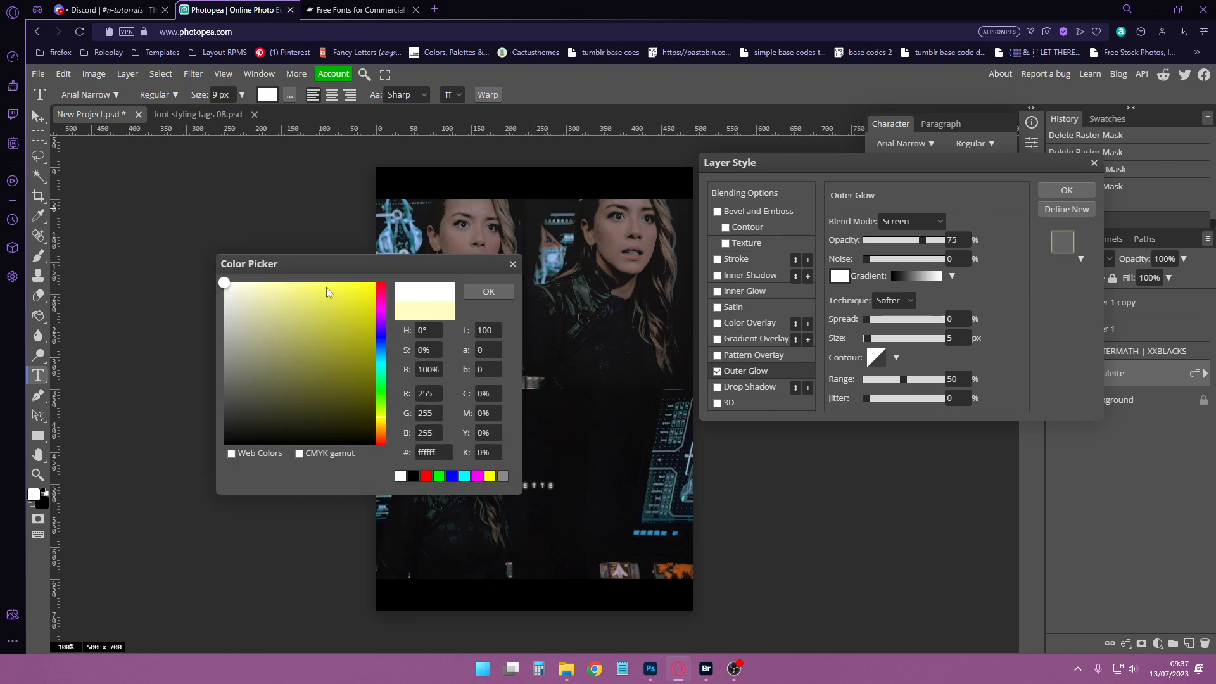
{"action": "left_click", "coordinate": [488, 291]}
{"action": "left_click_drag", "start_coordinate": [921, 240], "coordinate": [909, 240]}
{"action": "left_click", "coordinate": [868, 339]}
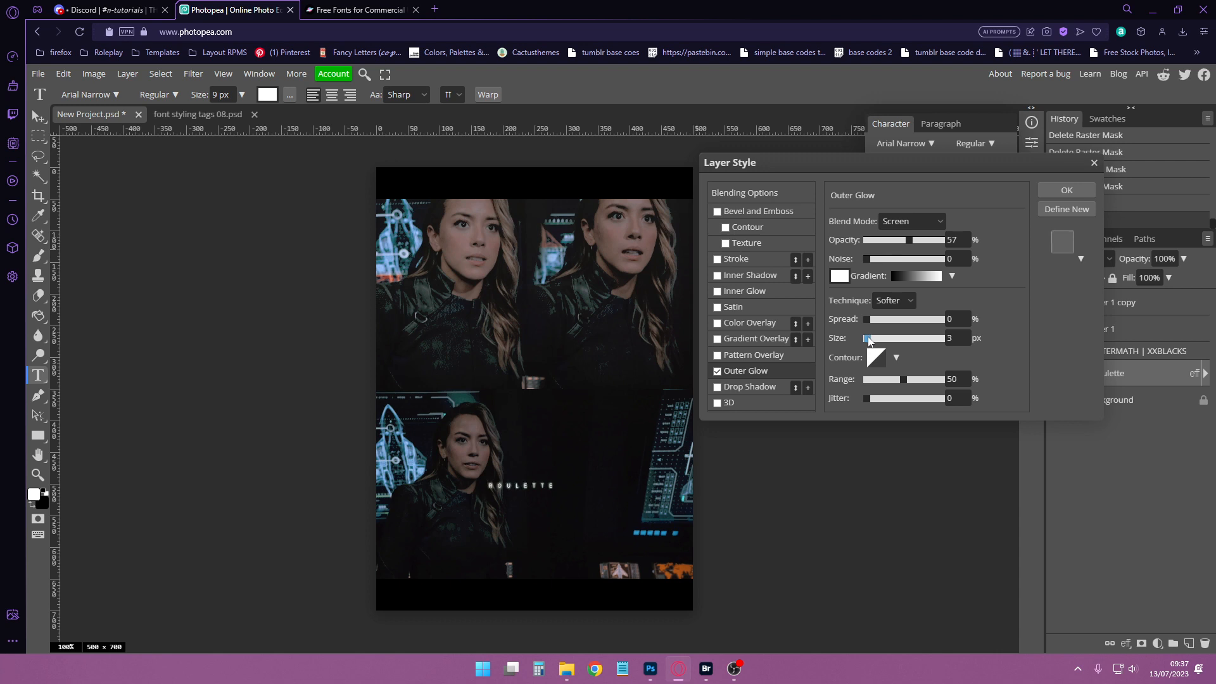
Step: Add a drop shadow with 0° angle, global angle off, 11 px distance and 10 px size, and apply the layer style
{"action": "left_click", "coordinate": [717, 386]}
{"action": "left_click", "coordinate": [749, 387]}
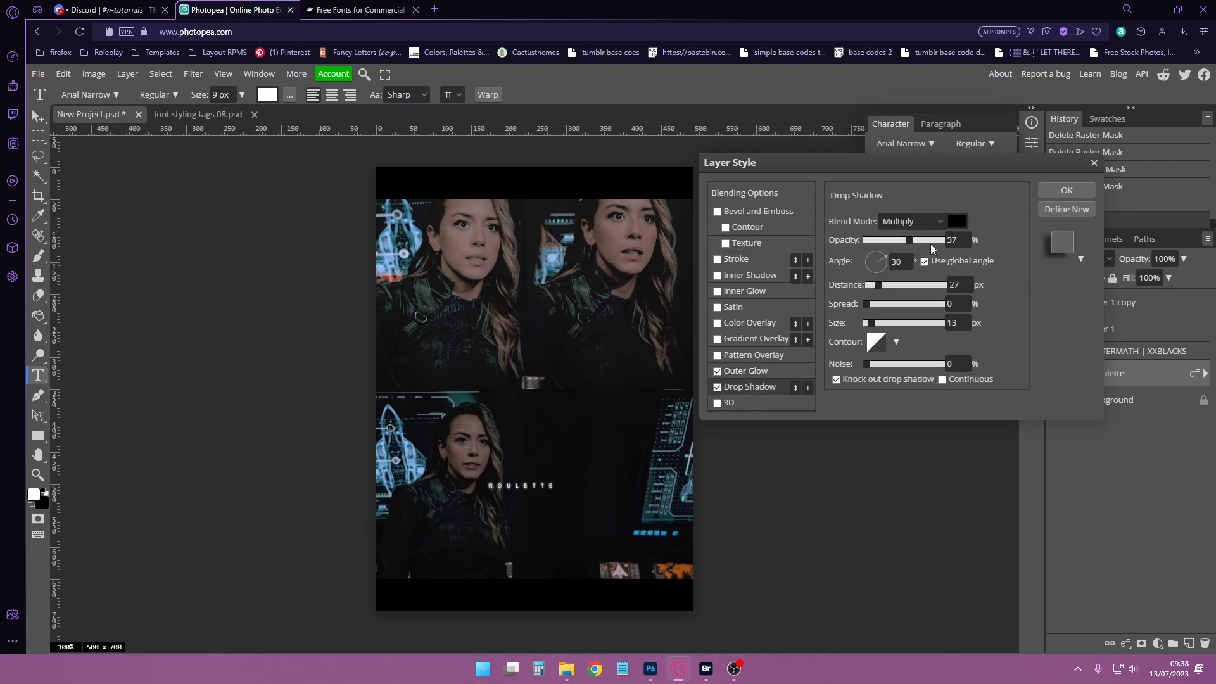
{"action": "left_click_drag", "start_coordinate": [879, 286], "coordinate": [874, 291]}
{"action": "left_click", "coordinate": [900, 261]}
{"action": "type", "text": "120"}
{"action": "key", "text": "Return"}
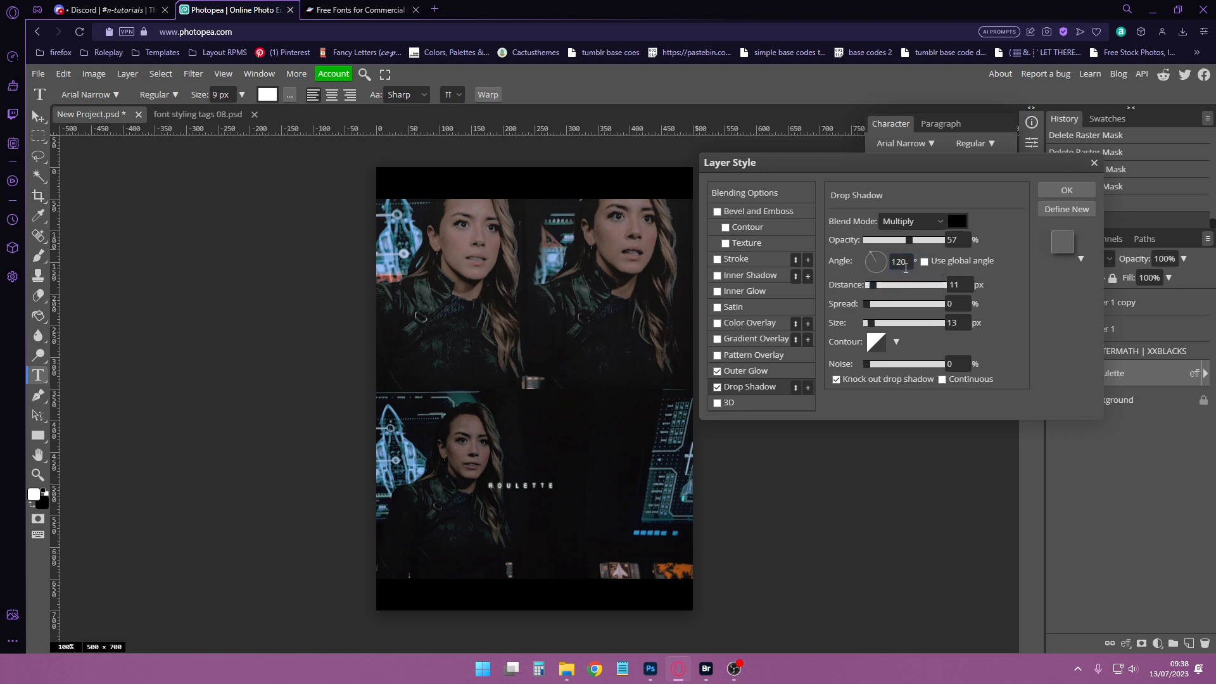
{"action": "type", "text": "0"}
{"action": "left_click_drag", "start_coordinate": [872, 326], "coordinate": [868, 324]}
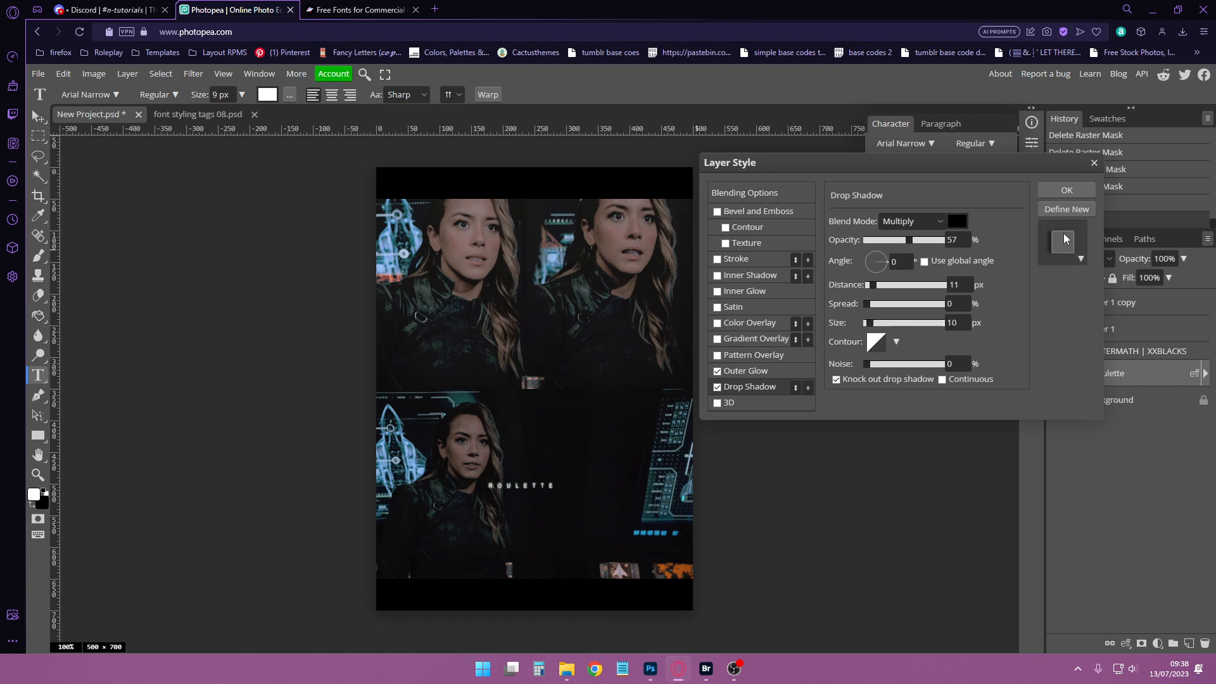
{"action": "left_click", "coordinate": [1069, 208]}
{"action": "left_click", "coordinate": [1066, 190]}
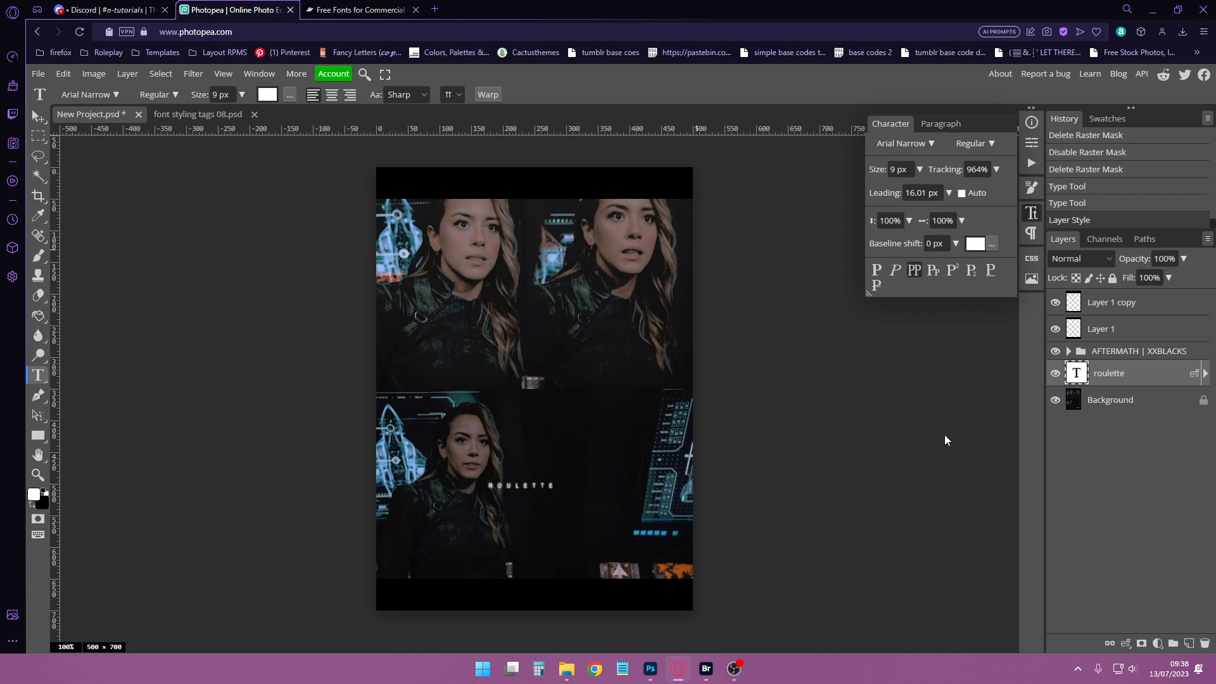
Step: Examine the styled roulette text up close
{"action": "key", "text": "ctrl+plus"}
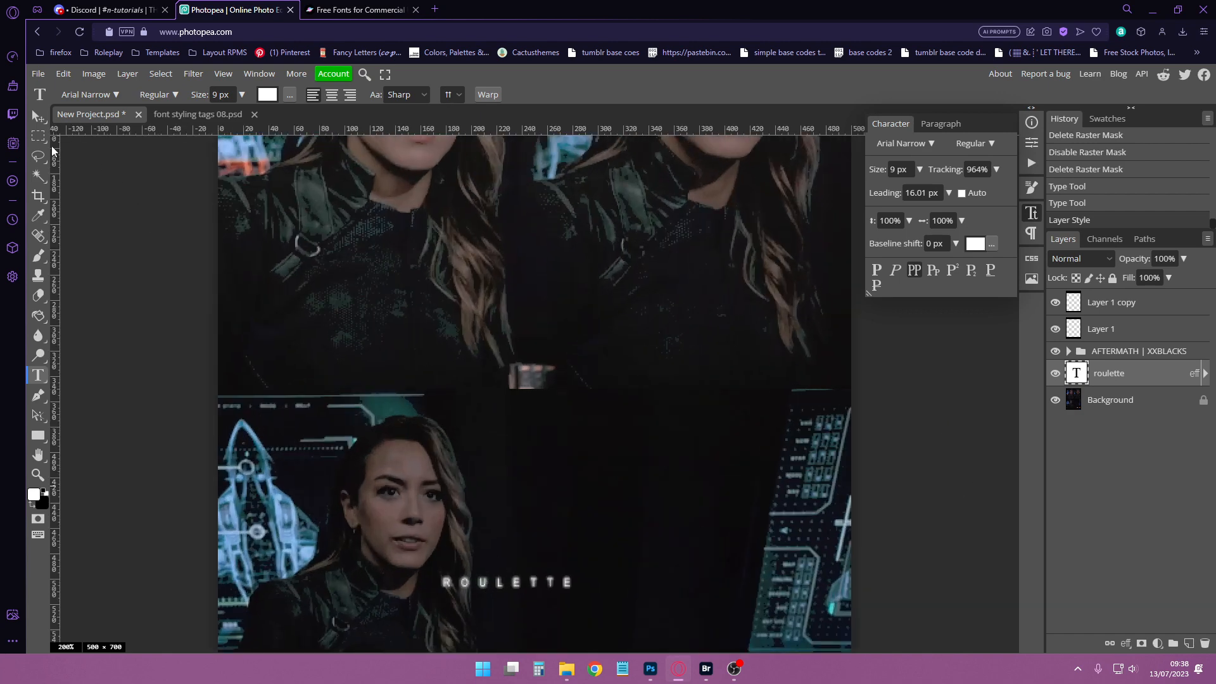
{"action": "key", "text": "m"}
{"action": "left_click_drag", "start_coordinate": [425, 564], "coordinate": [646, 602]}
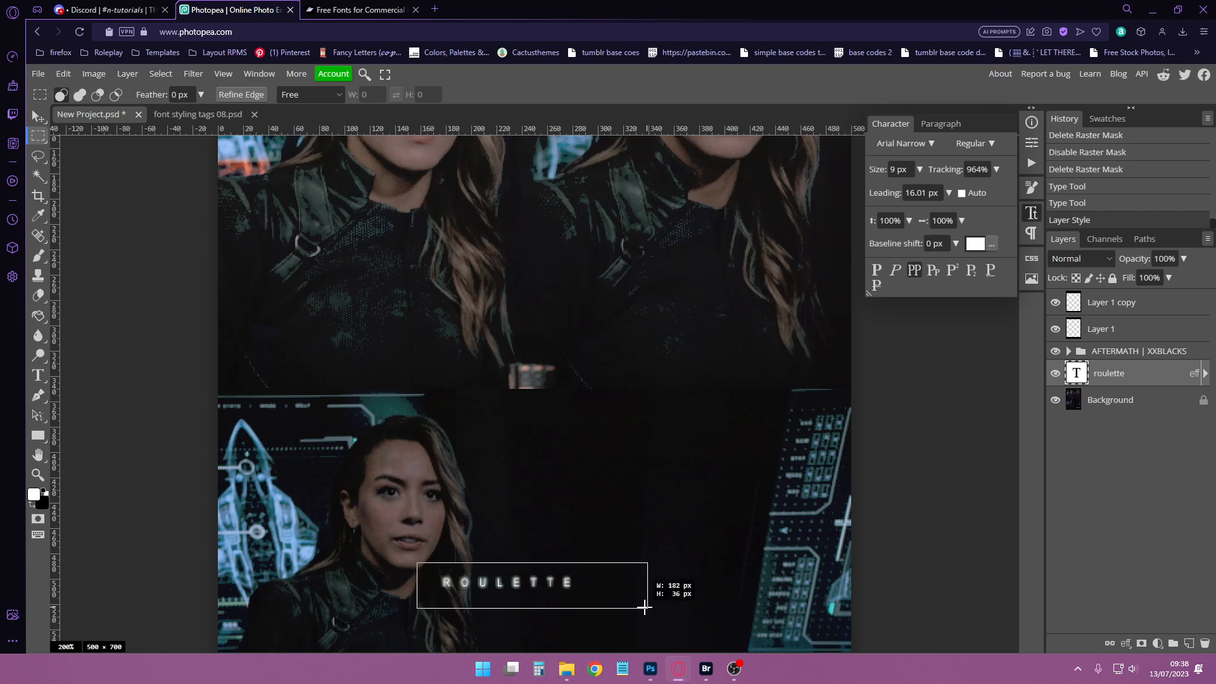
{"action": "left_click", "coordinate": [488, 516]}
{"action": "key", "text": "ctrl+minus"}
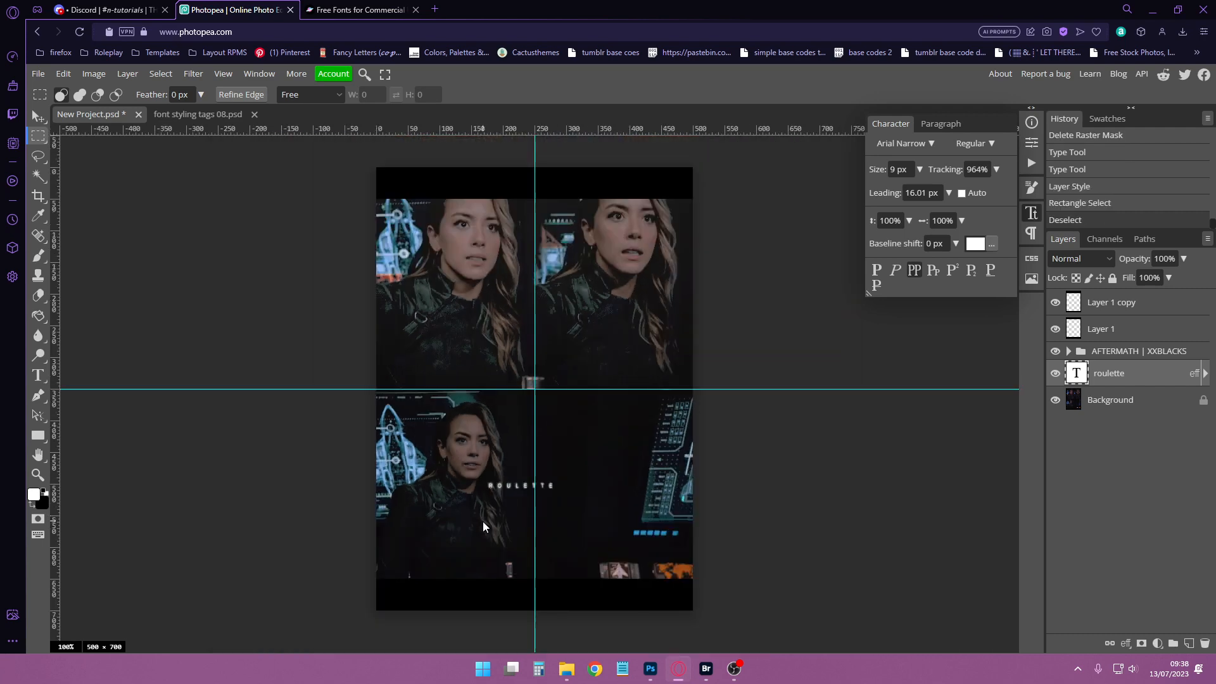
Step: Reorder the roulette text layer so it sits above the AFTERMATH | XXBLACKS group
{"action": "left_click_drag", "start_coordinate": [1175, 377], "coordinate": [1167, 340]}
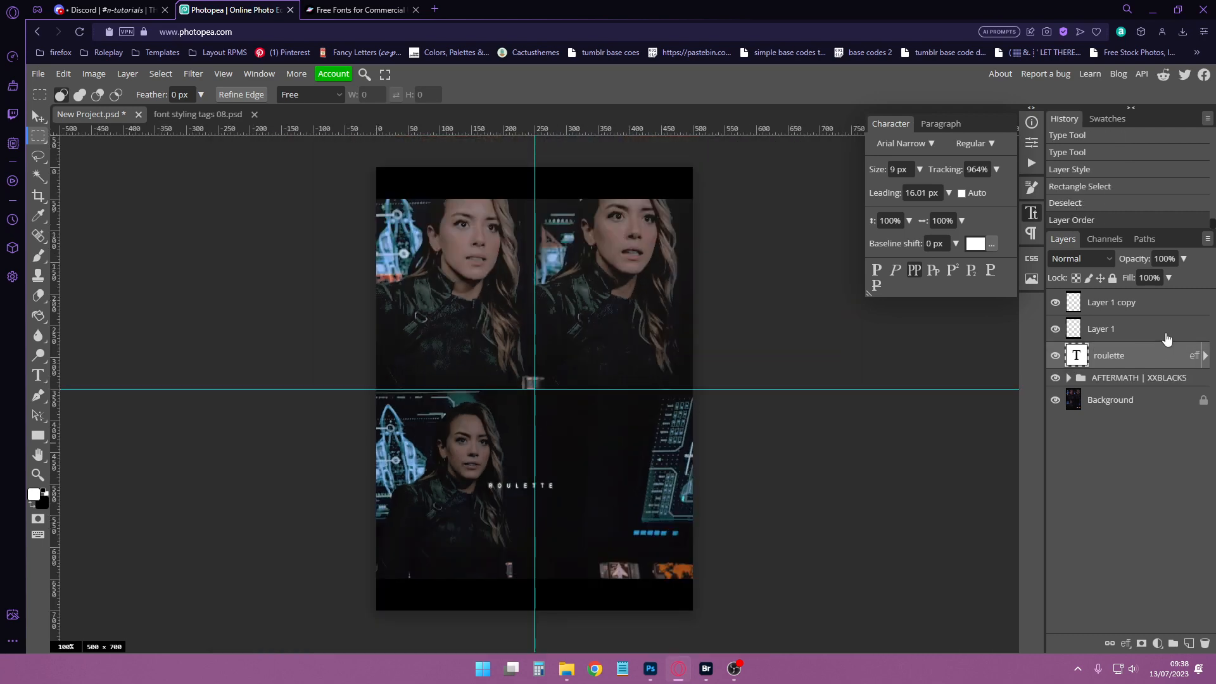
Step: Hide the guides, draw a thin rectangular selection around the word roulette, and add a new layer for it
{"action": "left_click", "coordinate": [223, 73]}
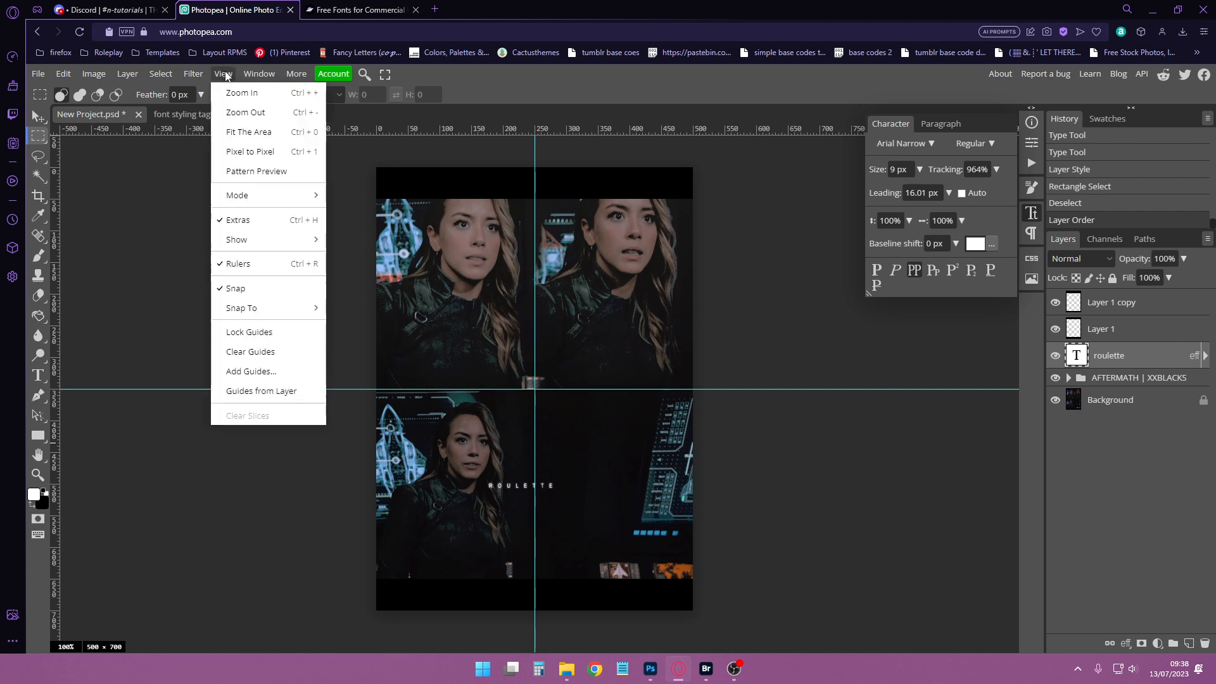
{"action": "left_click", "coordinate": [253, 218]}
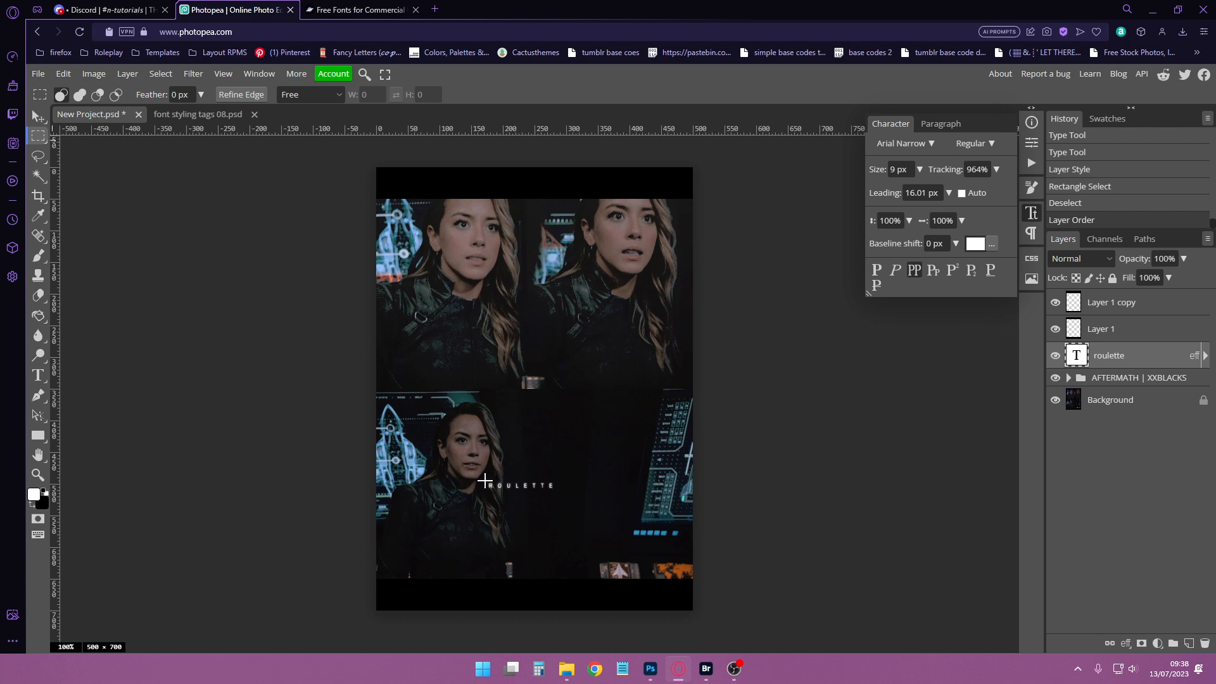
{"action": "left_click_drag", "start_coordinate": [486, 480], "coordinate": [556, 492]}
{"action": "key", "text": "ctrl+semicolon"}
{"action": "key", "text": "ctrl+shift+n"}
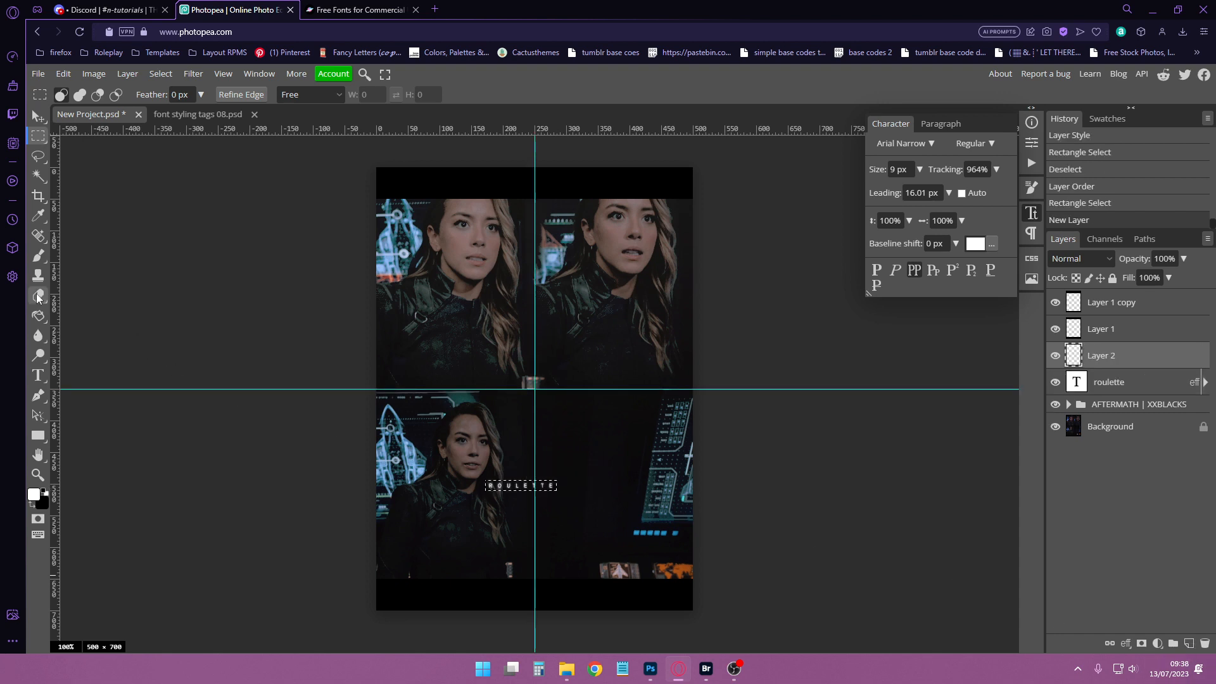
Step: Fill the selection around the roulette text with black using the Paint Bucket on the new layer
{"action": "left_click", "coordinate": [38, 315]}
{"action": "left_click", "coordinate": [514, 490]}
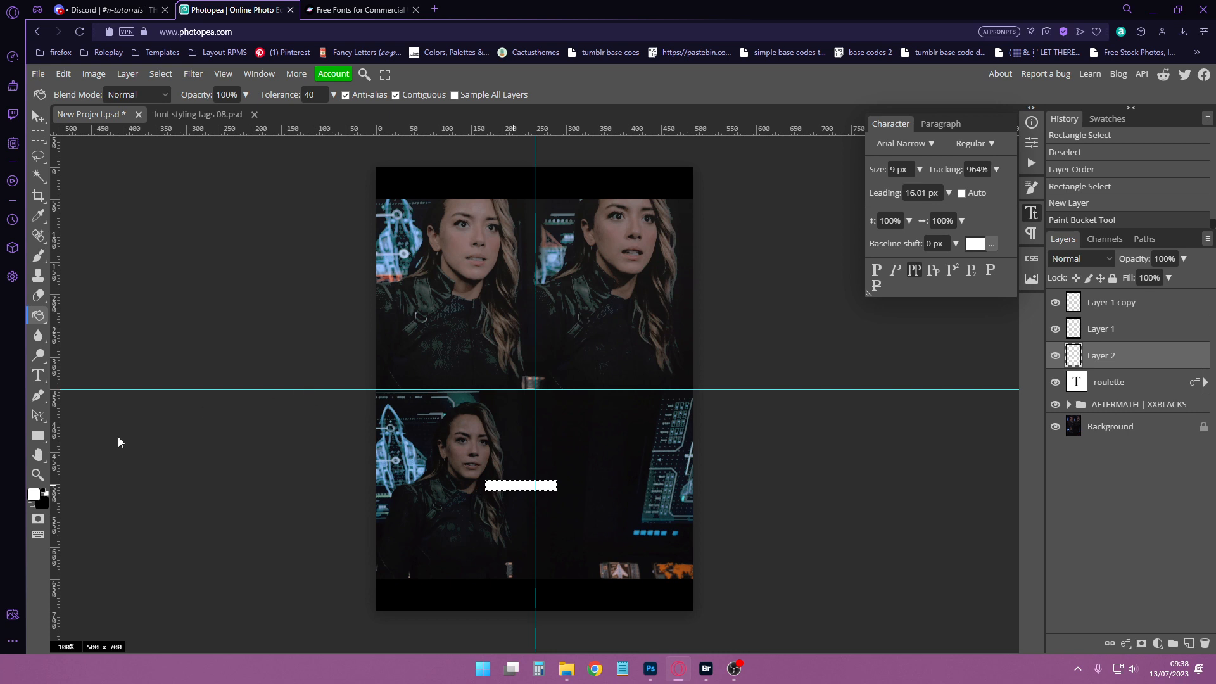
{"action": "left_click", "coordinate": [33, 504]}
{"action": "left_click", "coordinate": [510, 497]}
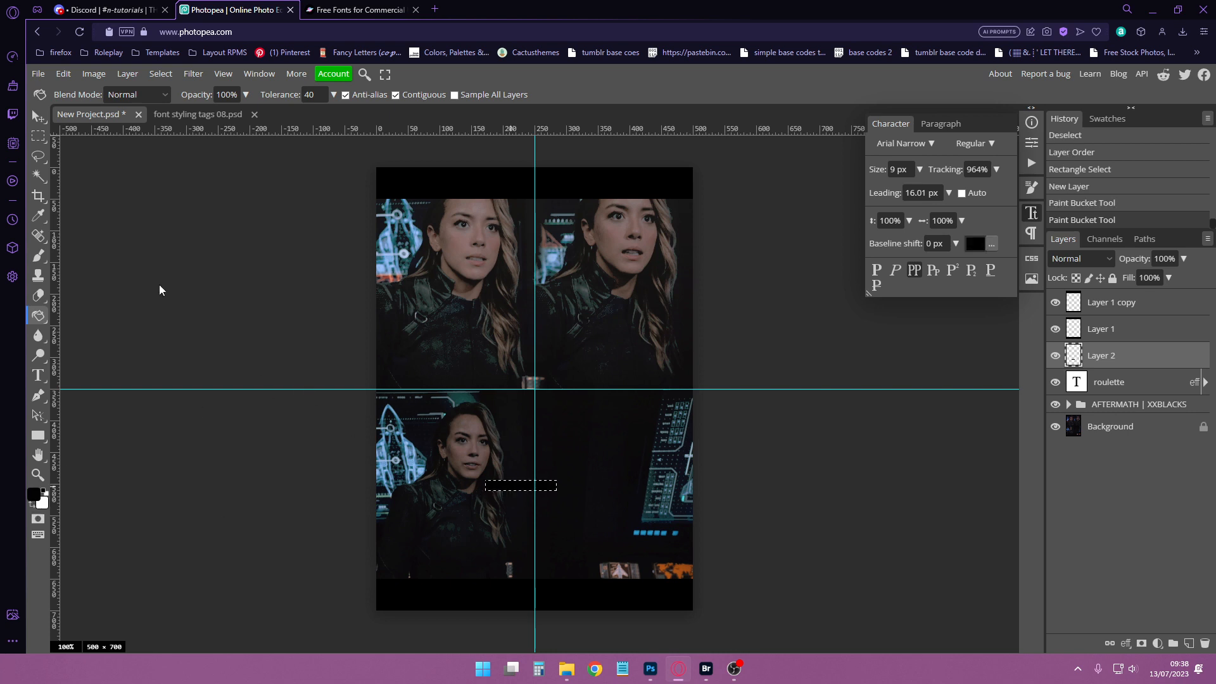
Step: Deselect and move the black bar layer beneath the roulette text layer
{"action": "left_click", "coordinate": [38, 137]}
{"action": "left_click", "coordinate": [100, 198]}
{"action": "left_click_drag", "start_coordinate": [1150, 358], "coordinate": [1153, 394]}
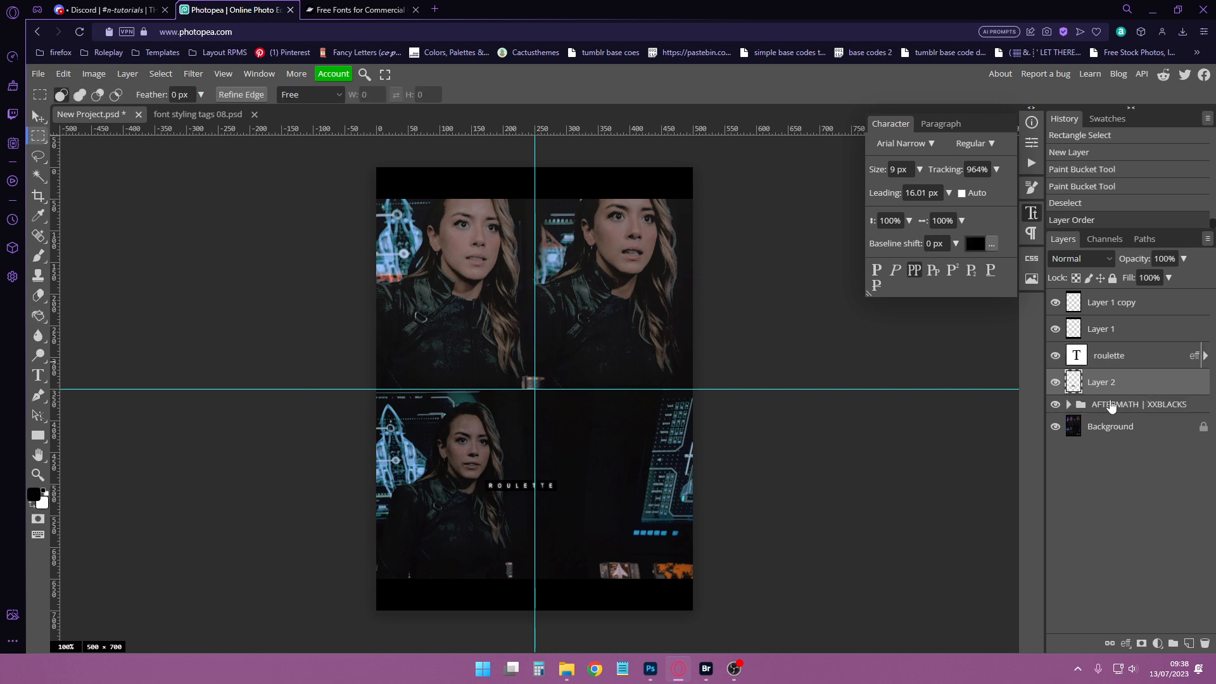
Step: Disable the roulette text's drop shadow and outer glow, and enable a linear gradient overlay at a 0° angle
{"action": "left_click", "coordinate": [1128, 361]}
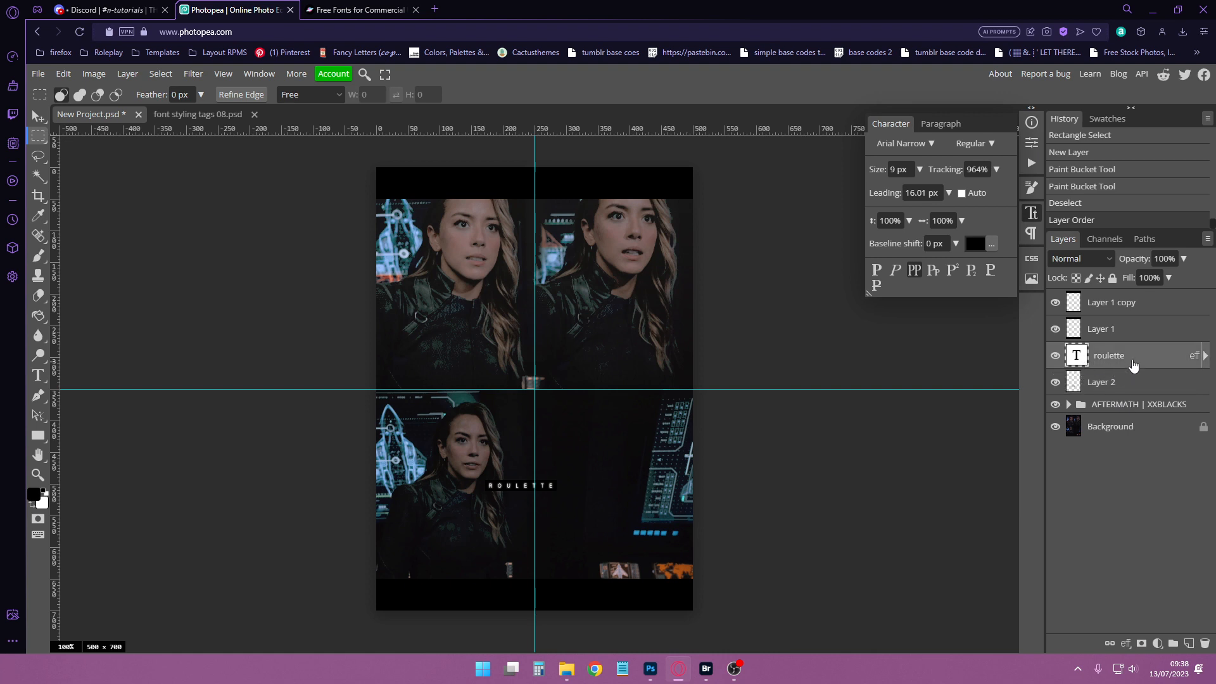
{"action": "double_click", "coordinate": [1195, 356]}
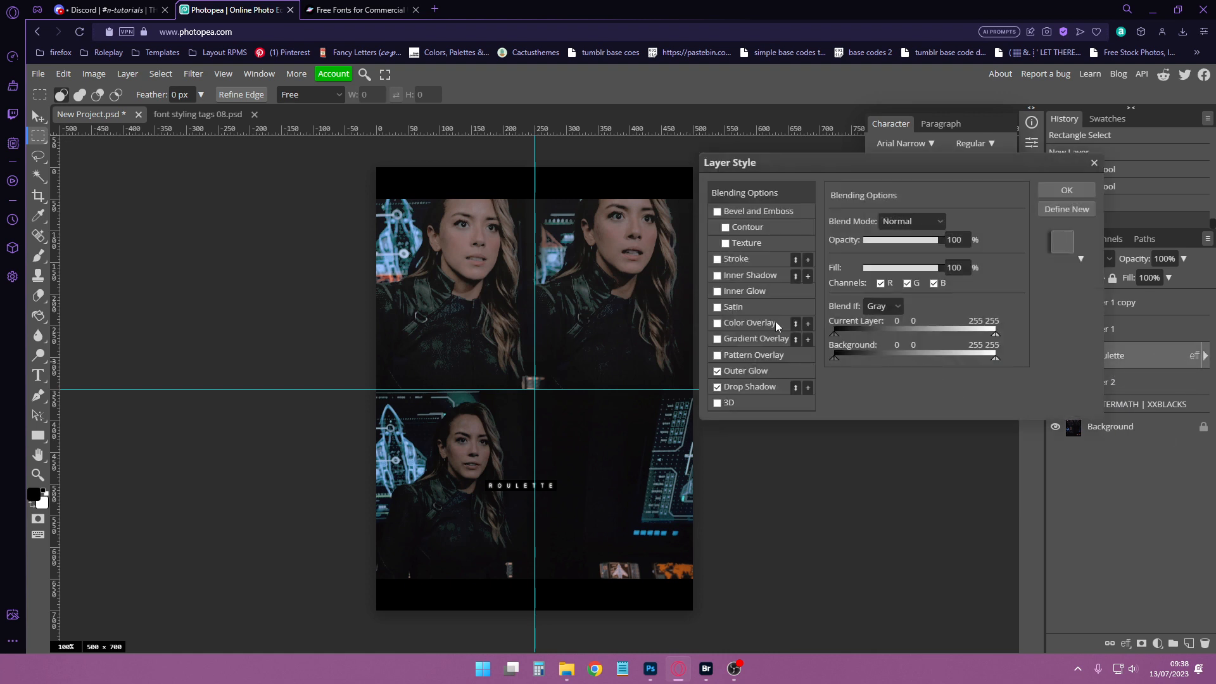
{"action": "left_click", "coordinate": [717, 387]}
{"action": "left_click", "coordinate": [717, 371]}
{"action": "left_click", "coordinate": [718, 339]}
{"action": "left_click", "coordinate": [744, 340]}
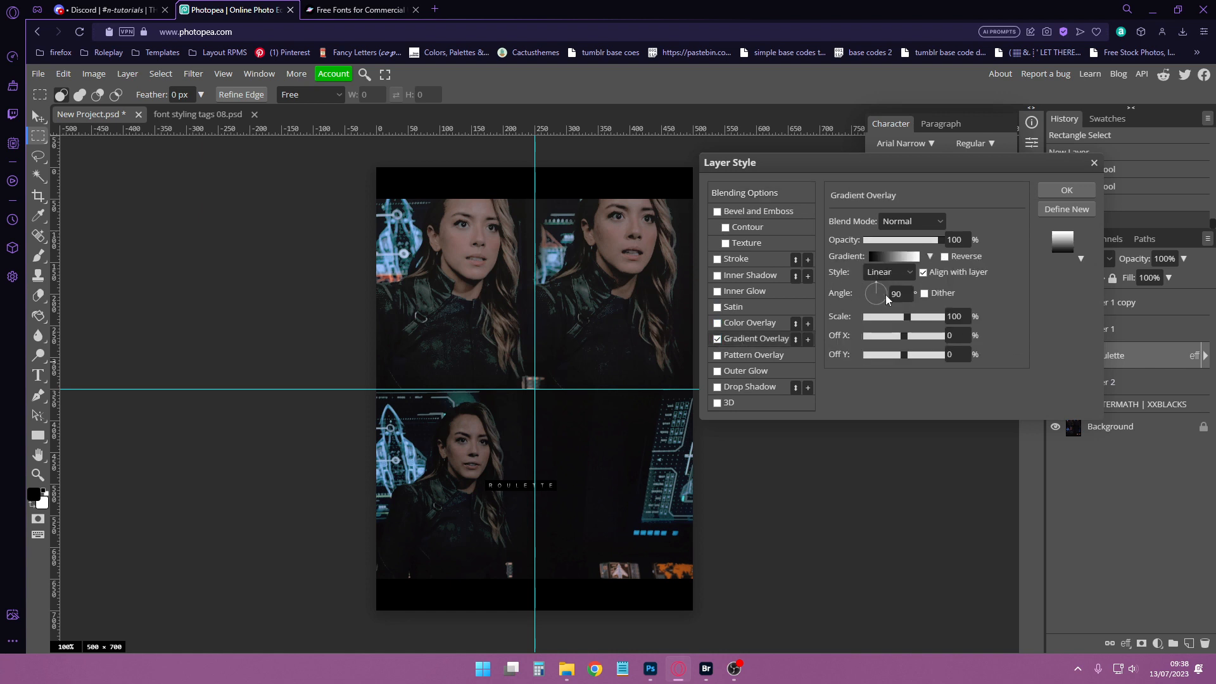
{"action": "left_click_drag", "start_coordinate": [887, 299], "coordinate": [891, 294]}
{"action": "left_click", "coordinate": [895, 294]}
Step: Set the gradient overlay's starting colour to a blue sampled from the collage, keep the white end, and apply the style
{"action": "left_click", "coordinate": [893, 256]}
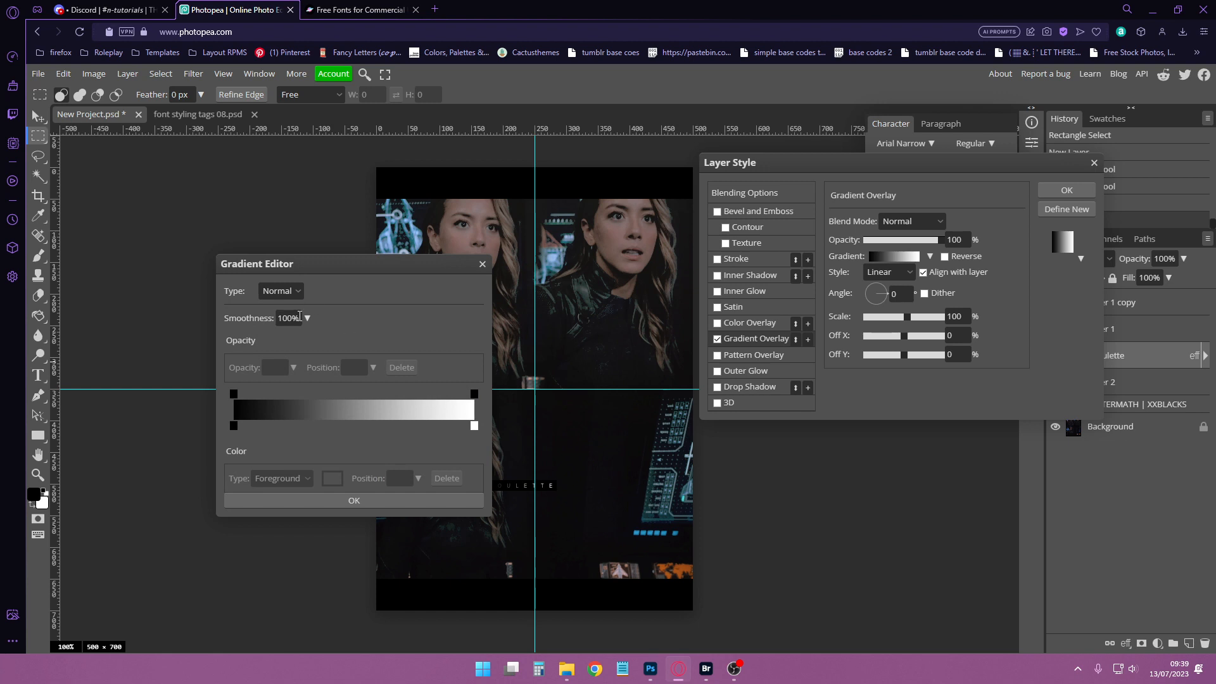
{"action": "left_click", "coordinate": [280, 291]}
{"action": "left_click", "coordinate": [273, 314]}
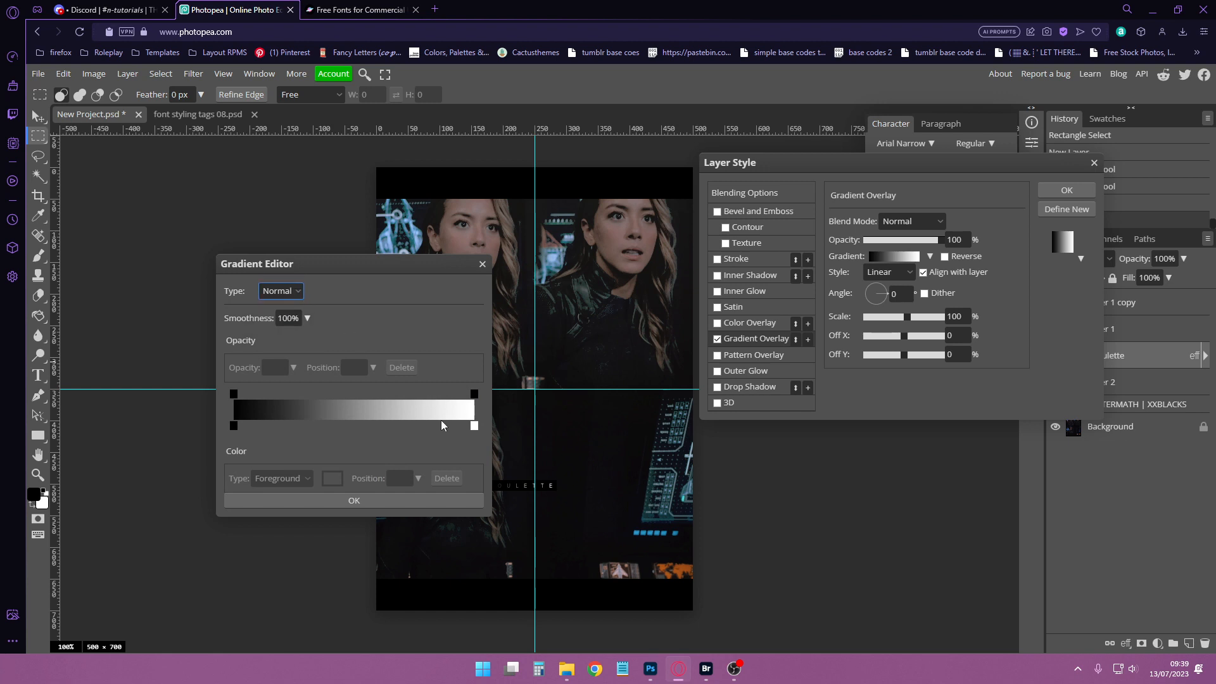
{"action": "left_click", "coordinate": [233, 428]}
{"action": "left_click", "coordinate": [334, 481]}
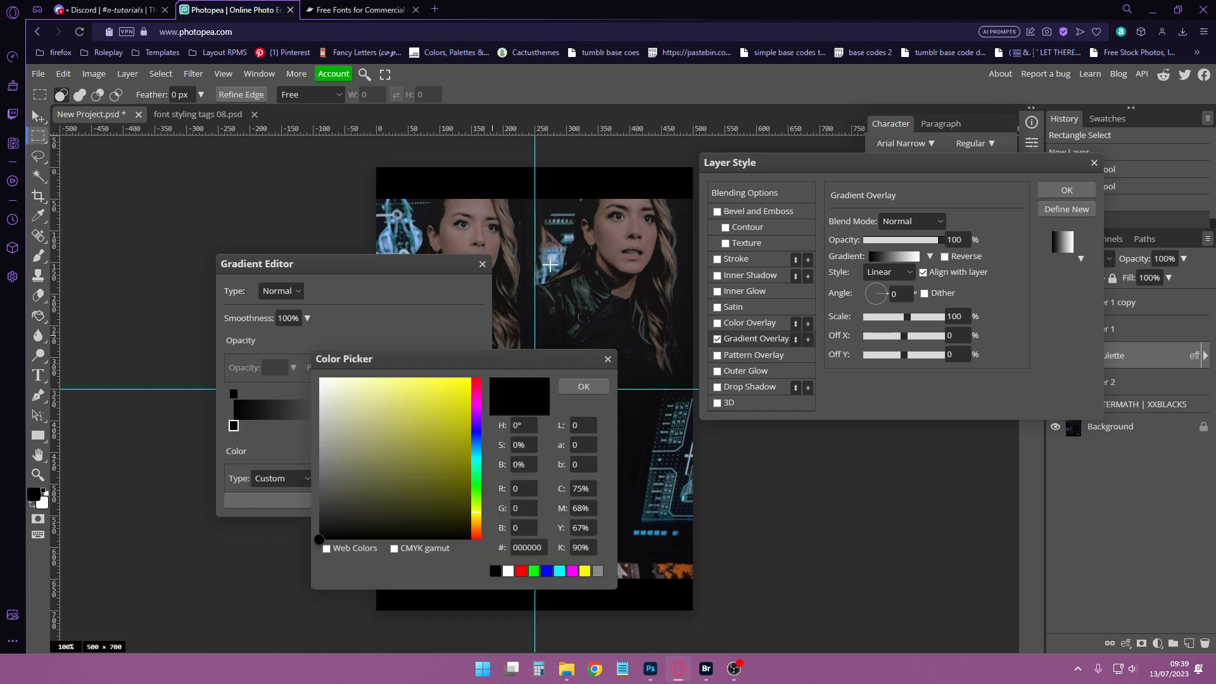
{"action": "left_click", "coordinate": [550, 265]}
{"action": "left_click", "coordinate": [583, 386]}
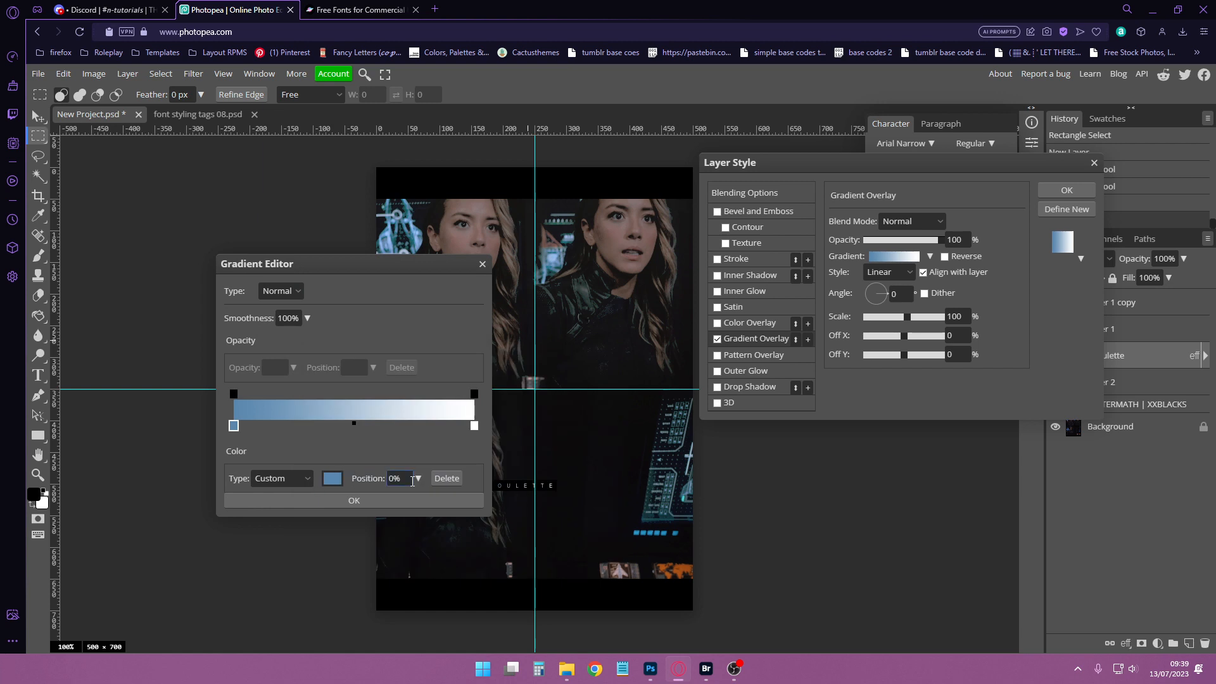
{"action": "left_click", "coordinate": [399, 502]}
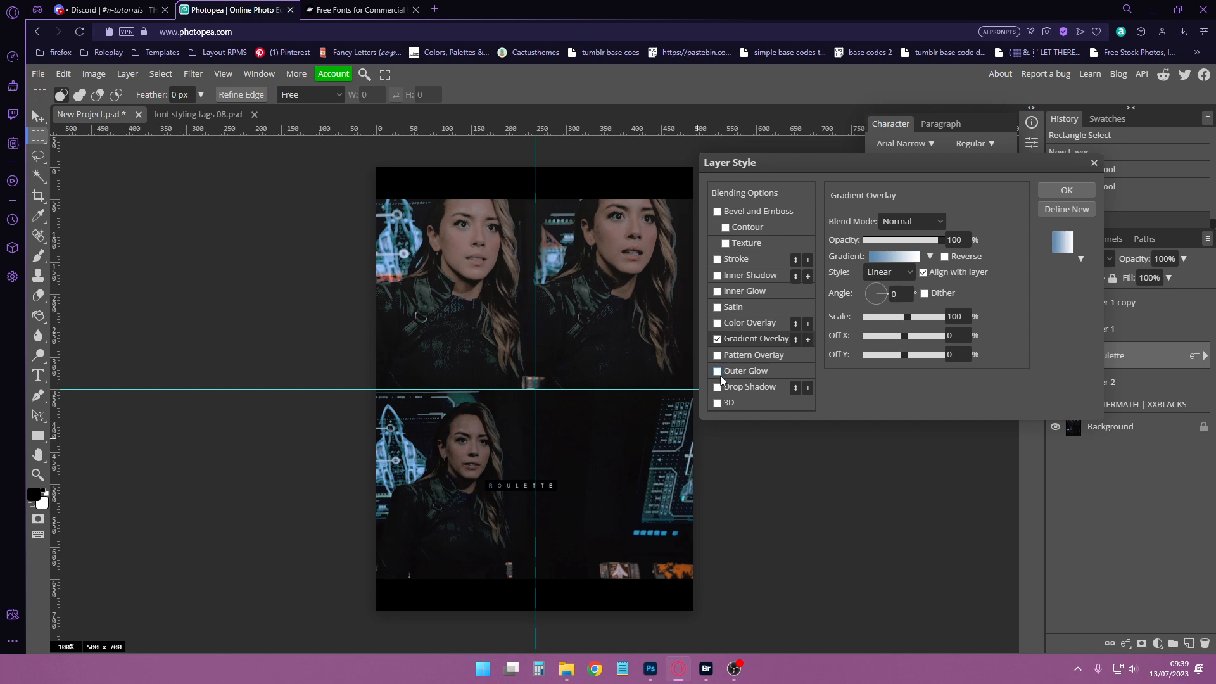
{"action": "left_click", "coordinate": [1066, 190]}
Step: Make the roulette text bold and hide the guides
{"action": "left_click", "coordinate": [879, 272]}
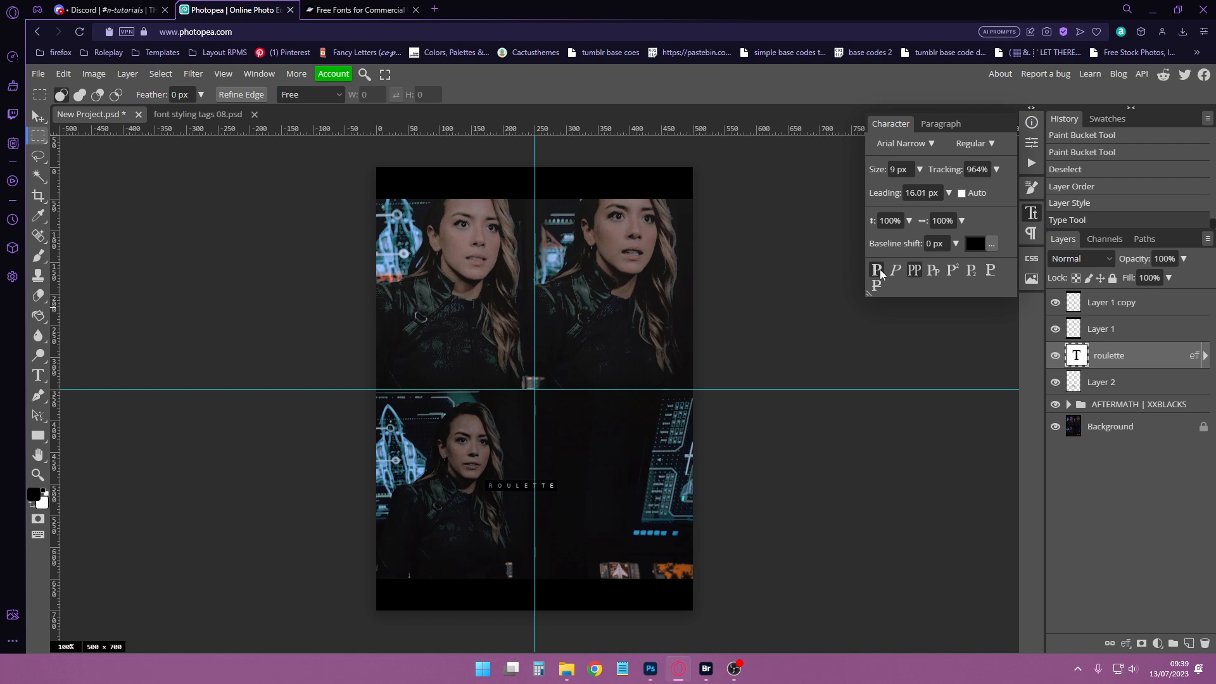
{"action": "left_click", "coordinate": [223, 74]}
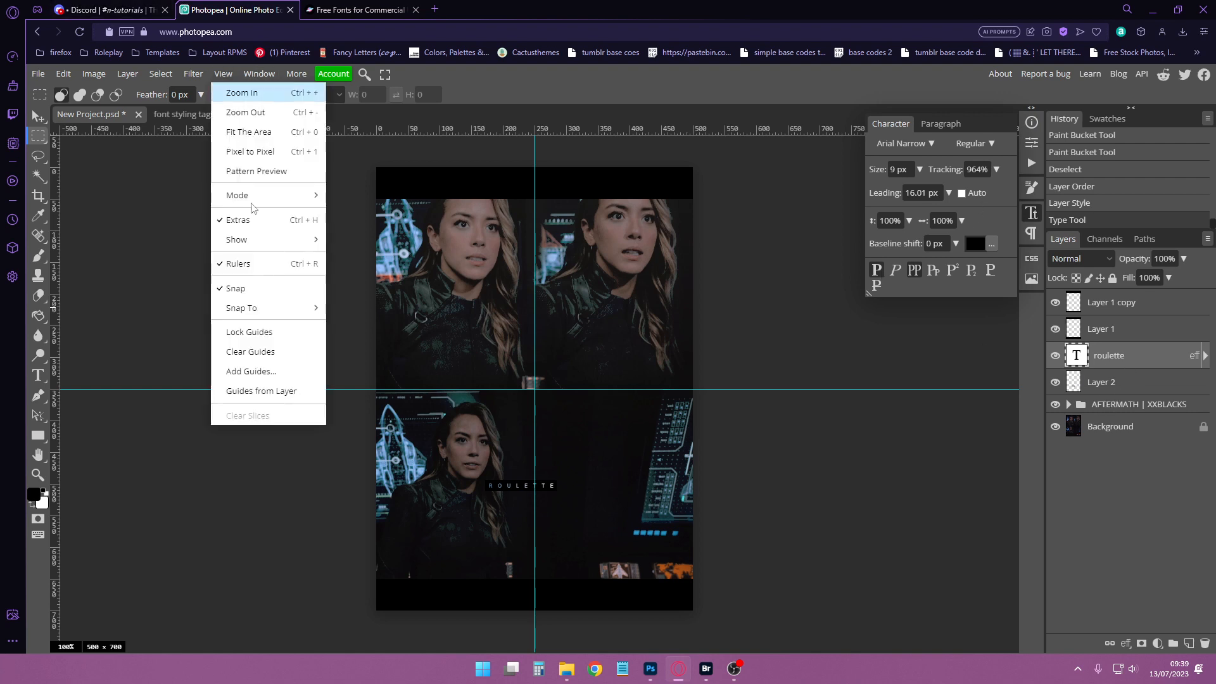
{"action": "left_click", "coordinate": [255, 222]}
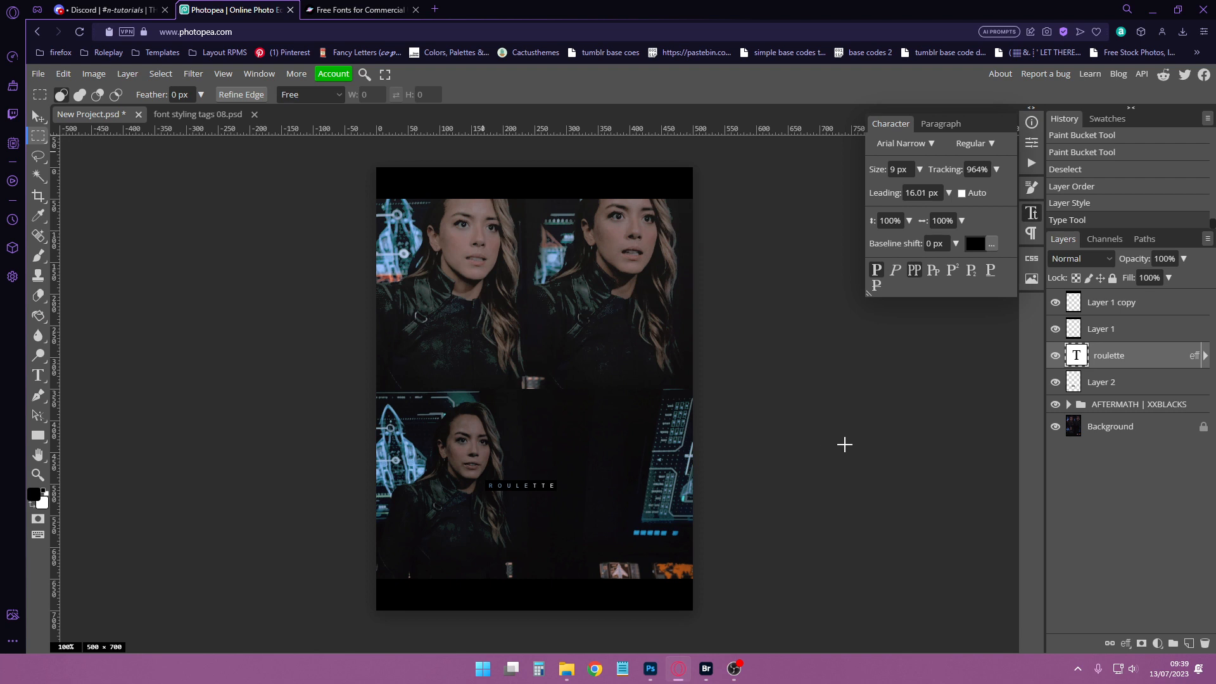
Step: Hide the roulette text and its black bar, and switch to the font styling tags 08.psd document
{"action": "left_click", "coordinate": [1054, 355]}
{"action": "left_click", "coordinate": [196, 114]}
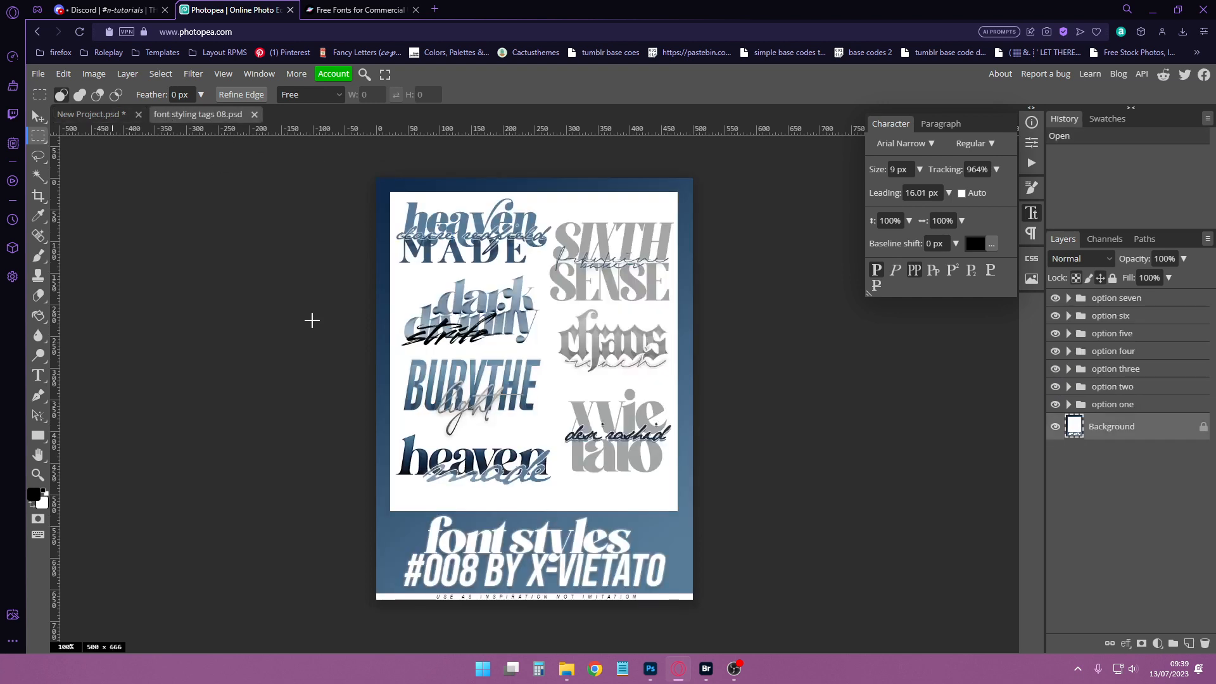
Step: Examine which text style belongs to each of the groups option one to option four by toggling their visibility
{"action": "left_click", "coordinate": [1055, 404]}
{"action": "left_click", "coordinate": [1055, 404]}
{"action": "left_click", "coordinate": [1055, 386]}
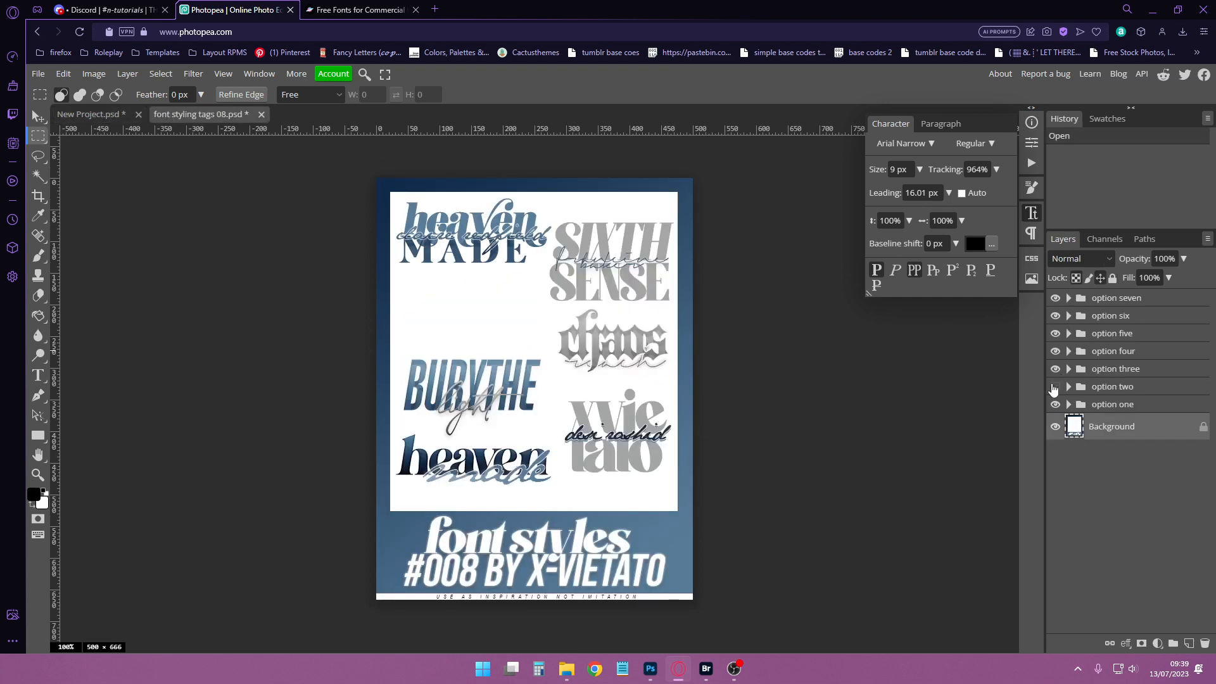
{"action": "left_click", "coordinate": [1055, 386]}
{"action": "left_click", "coordinate": [1055, 368]}
{"action": "left_click", "coordinate": [1055, 368]}
{"action": "left_click", "coordinate": [1055, 351]}
{"action": "left_click", "coordinate": [1055, 351]}
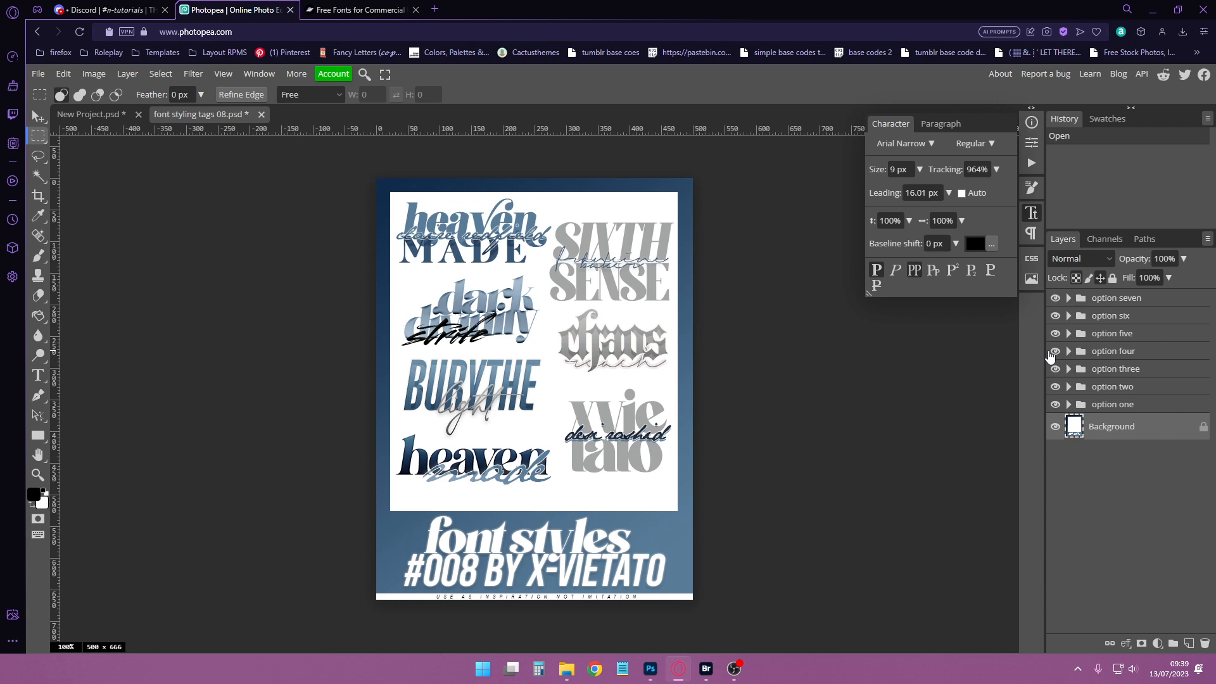
Step: Copy the option four group into New Project.psd and move it beside the lower portrait, over the dark area
{"action": "left_click", "coordinate": [1061, 352]}
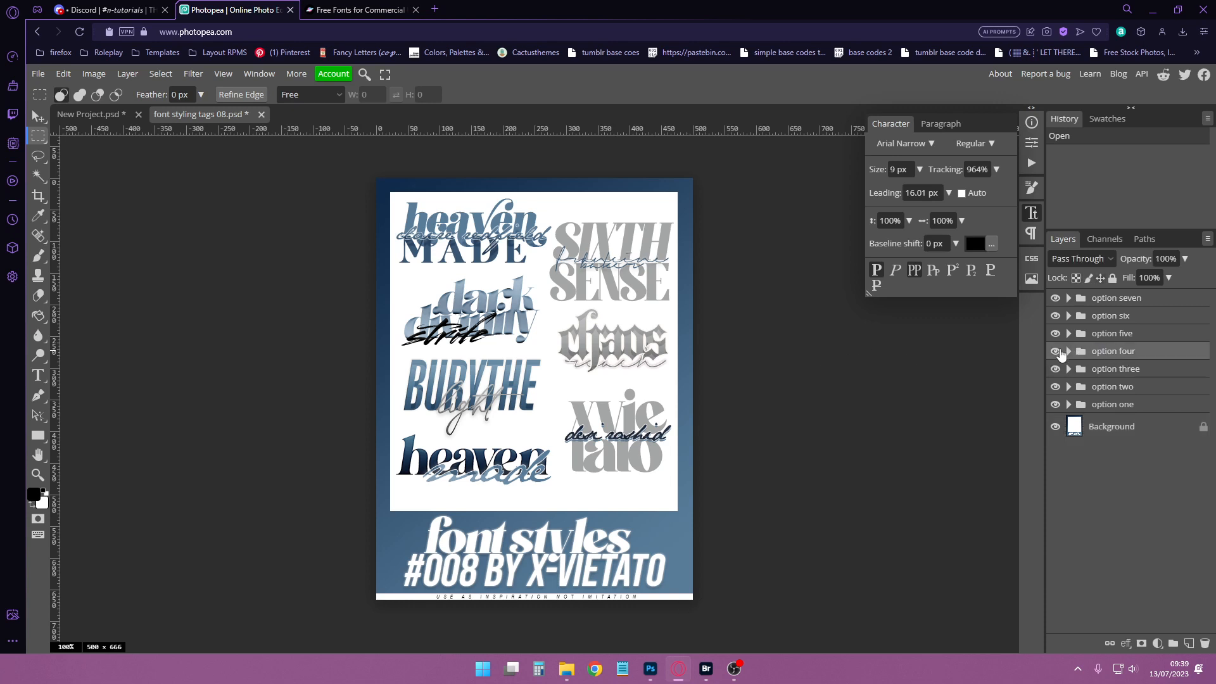
{"action": "left_click", "coordinate": [1054, 352]}
{"action": "left_click", "coordinate": [1055, 352]}
{"action": "left_click_drag", "start_coordinate": [1157, 354], "coordinate": [470, 431]}
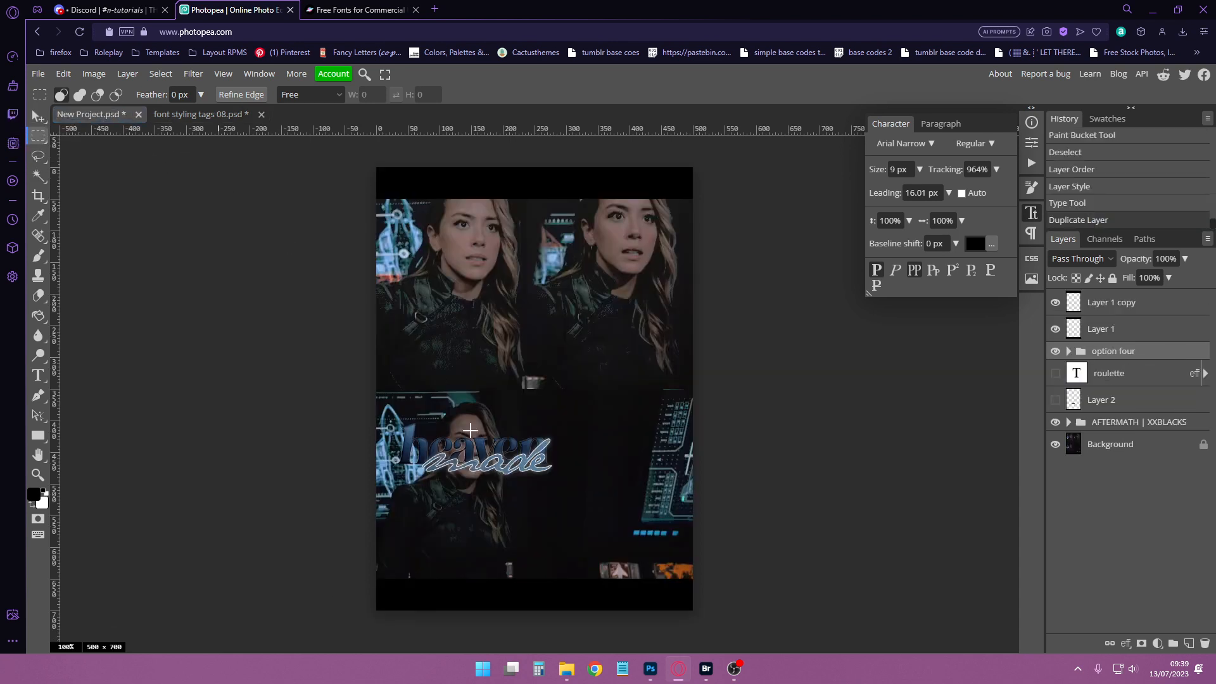
{"action": "left_click", "coordinate": [63, 73]}
{"action": "left_click", "coordinate": [101, 359]}
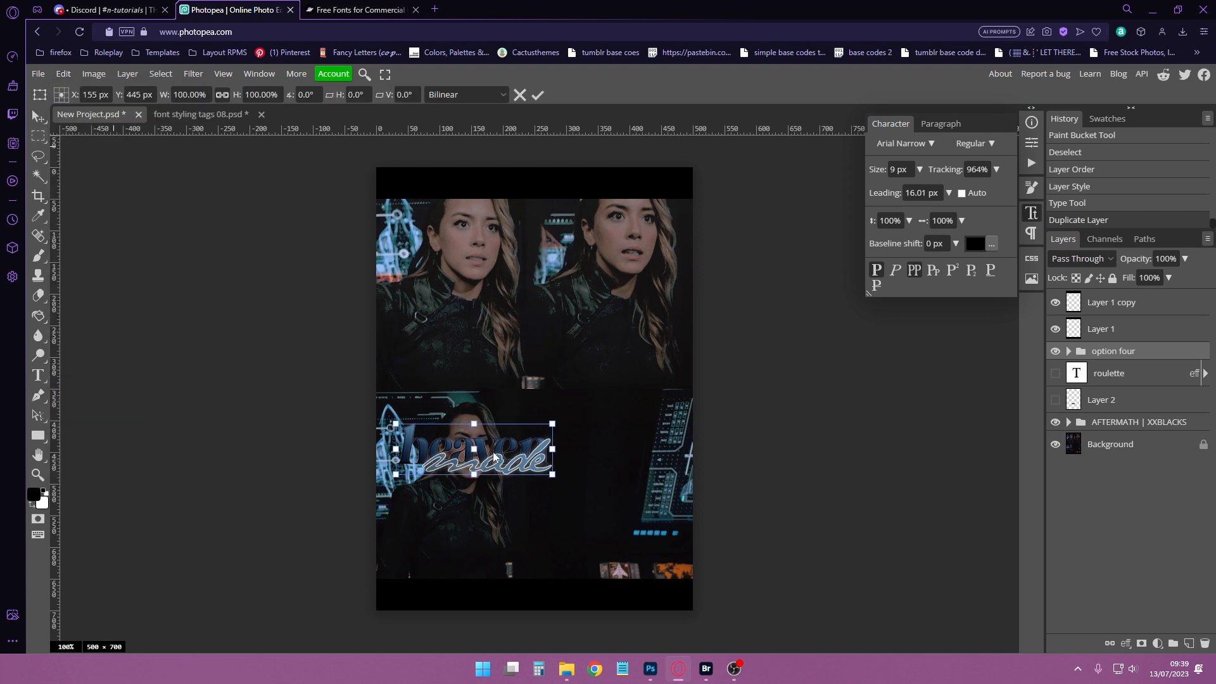
{"action": "left_click_drag", "start_coordinate": [494, 457], "coordinate": [607, 494]}
{"action": "key", "text": "Return"}
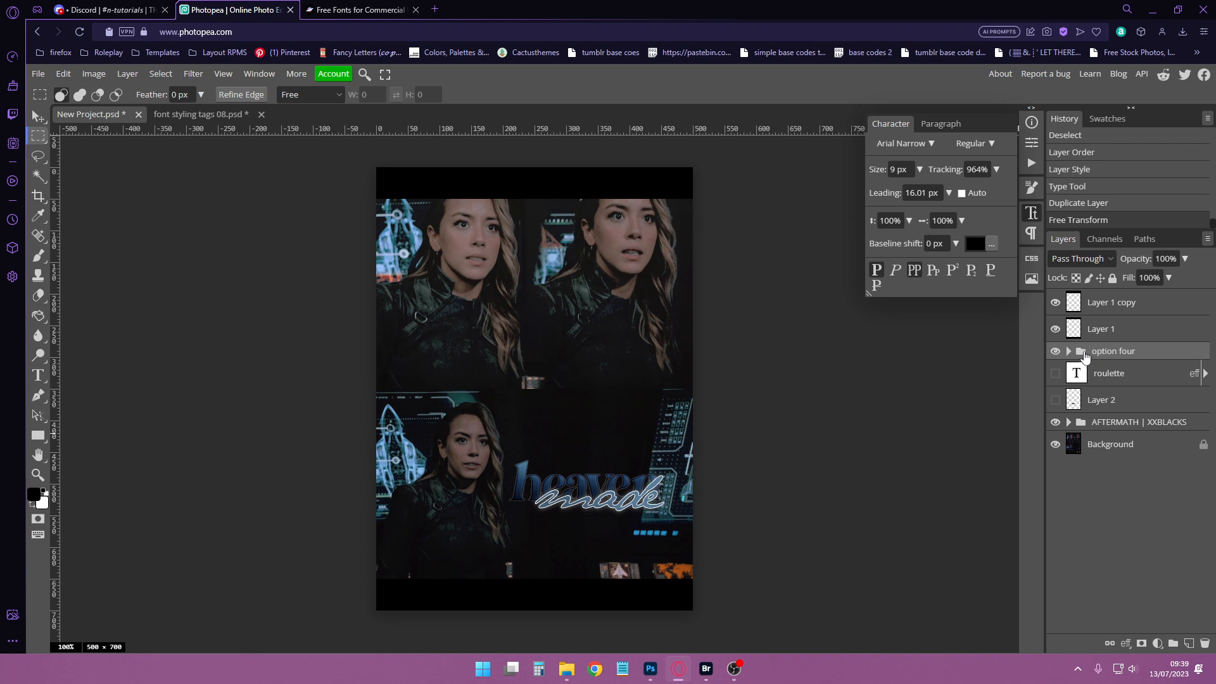
Step: Try to replace the word heaven with roulette in the copied group's text layer
{"action": "left_click", "coordinate": [1068, 352]}
{"action": "left_click", "coordinate": [1068, 353]}
{"action": "left_click", "coordinate": [37, 374]}
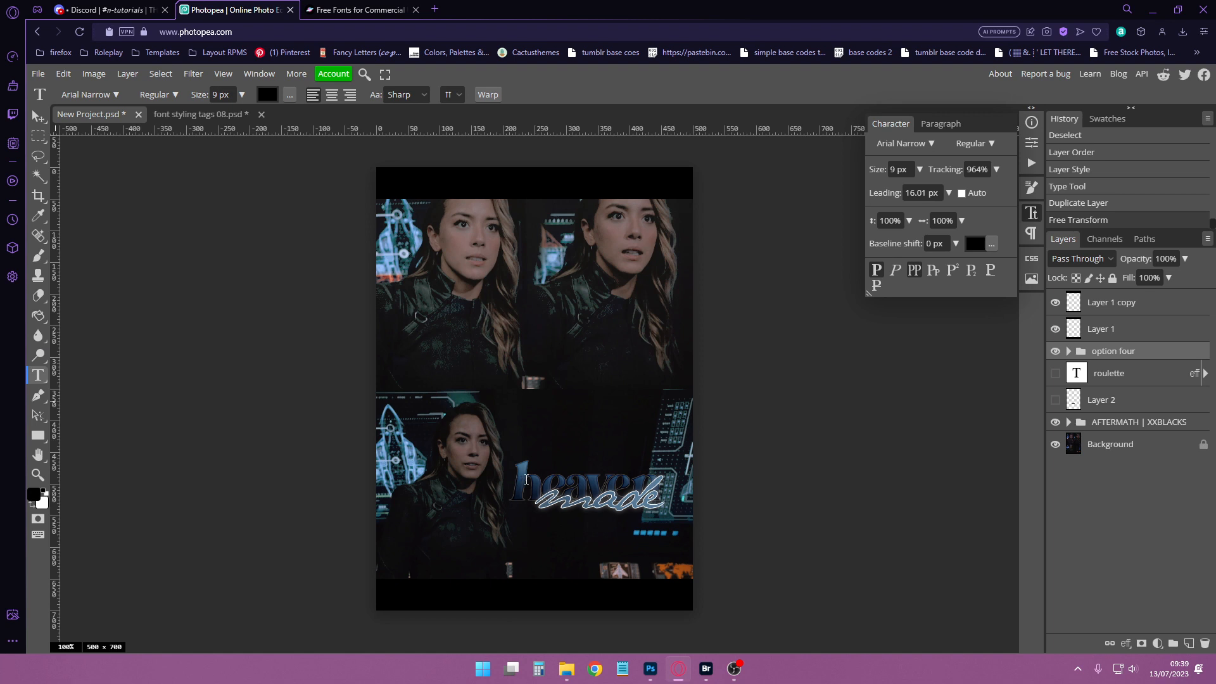
{"action": "left_click", "coordinate": [527, 480]}
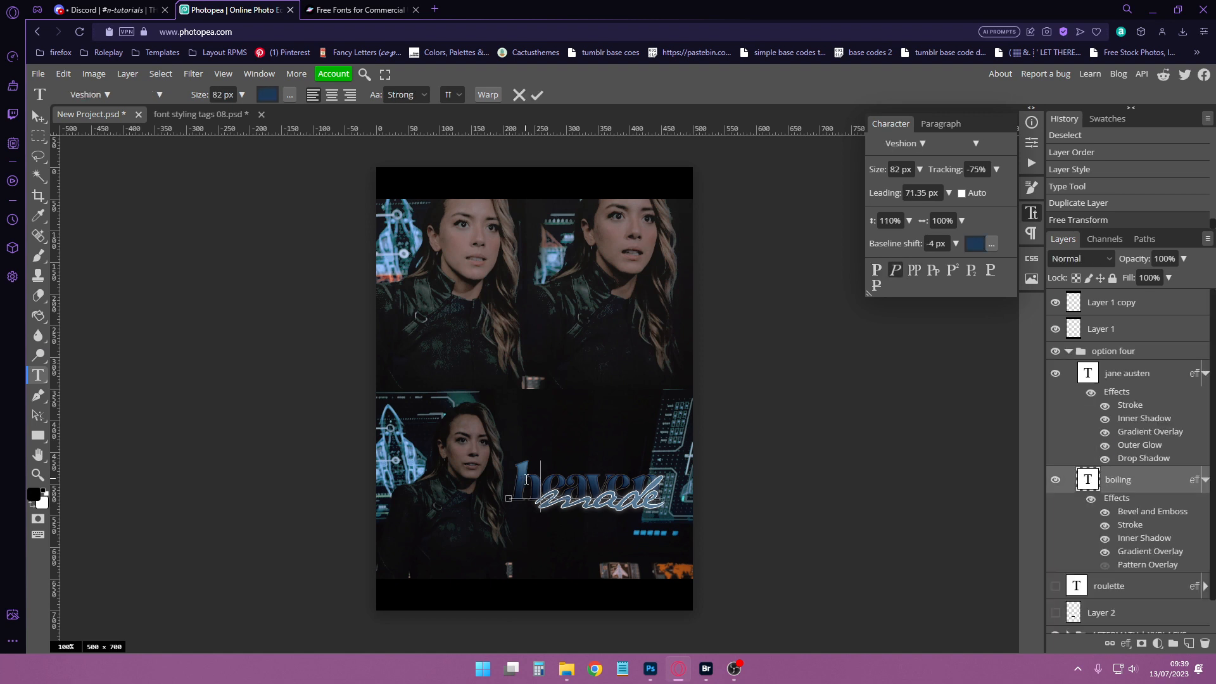
{"action": "key", "text": "ctrl+a"}
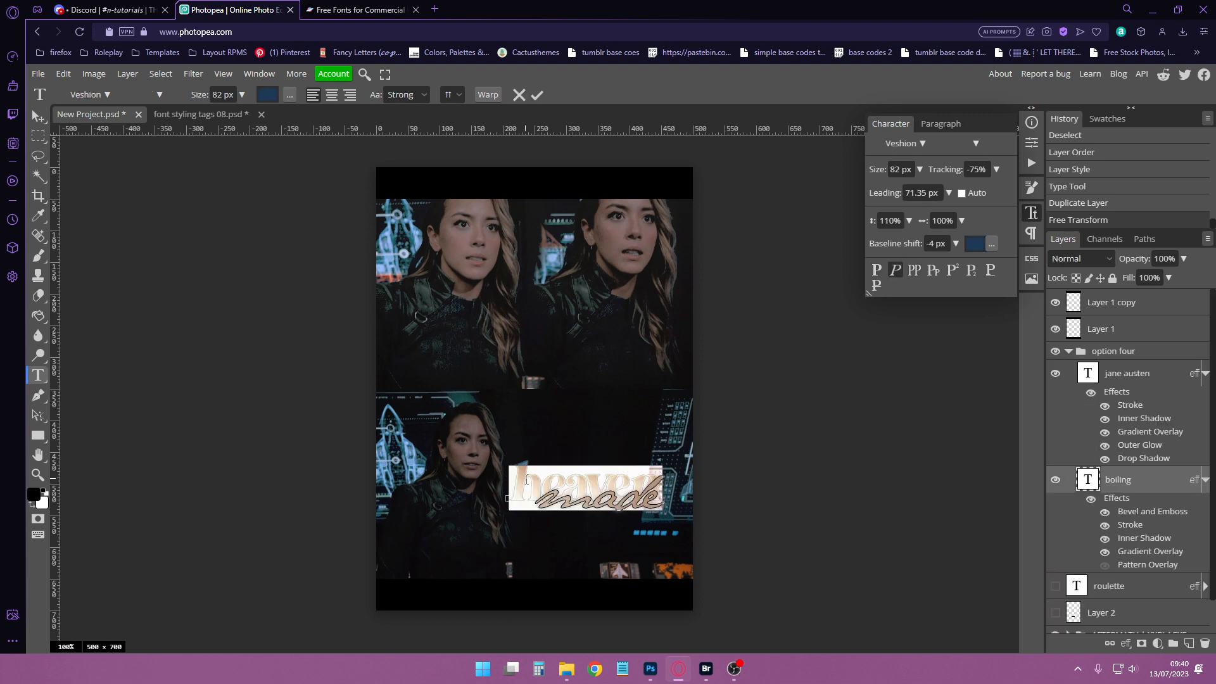
{"action": "type", "text": "roulette"}
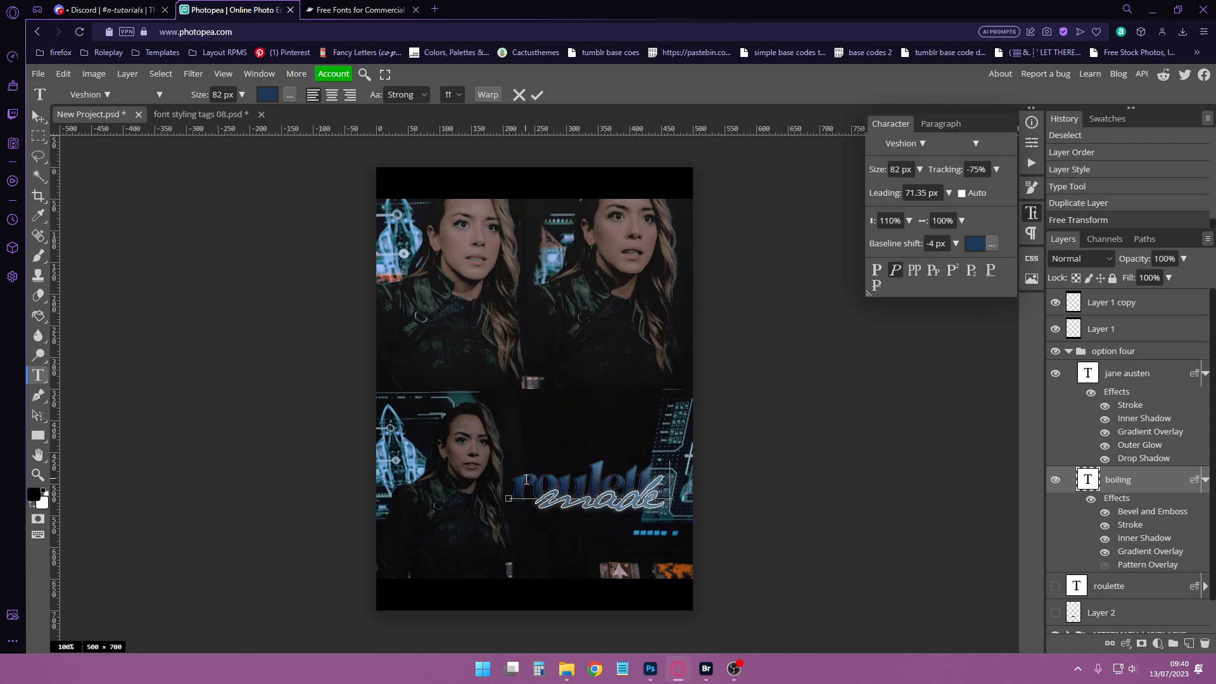
{"action": "key", "text": "BackSpace"}
{"action": "key", "text": "Escape"}
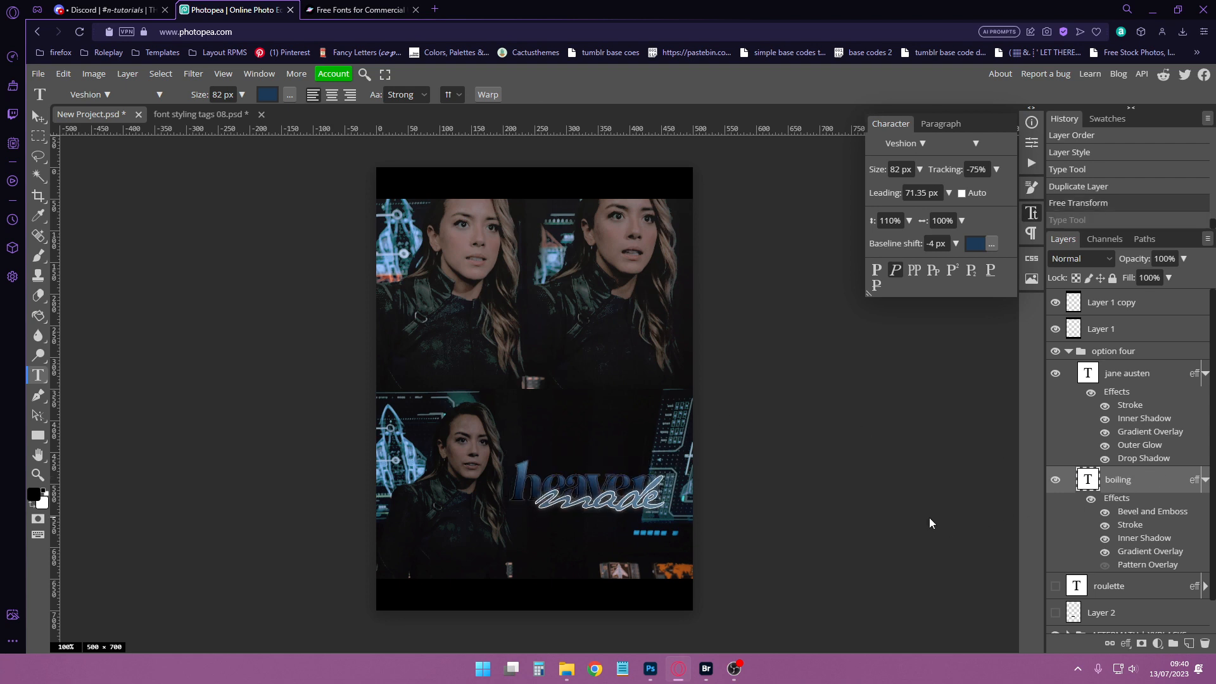
Step: Compare the heaven text with its pattern overlay, gradient overlay and inner shadow switched on and off
{"action": "left_click", "coordinate": [1105, 566]}
{"action": "left_click", "coordinate": [1104, 566]}
{"action": "left_click", "coordinate": [1105, 552]}
{"action": "left_click", "coordinate": [1105, 552]}
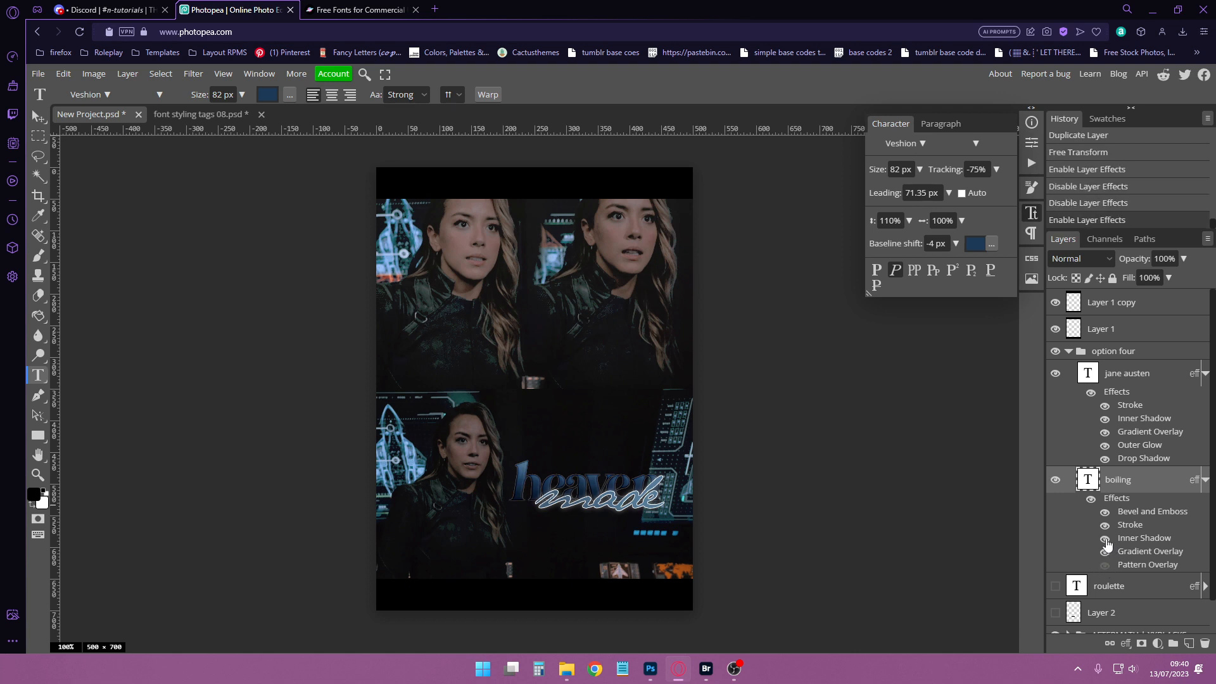
{"action": "left_click", "coordinate": [1105, 539]}
{"action": "left_click", "coordinate": [1105, 539]}
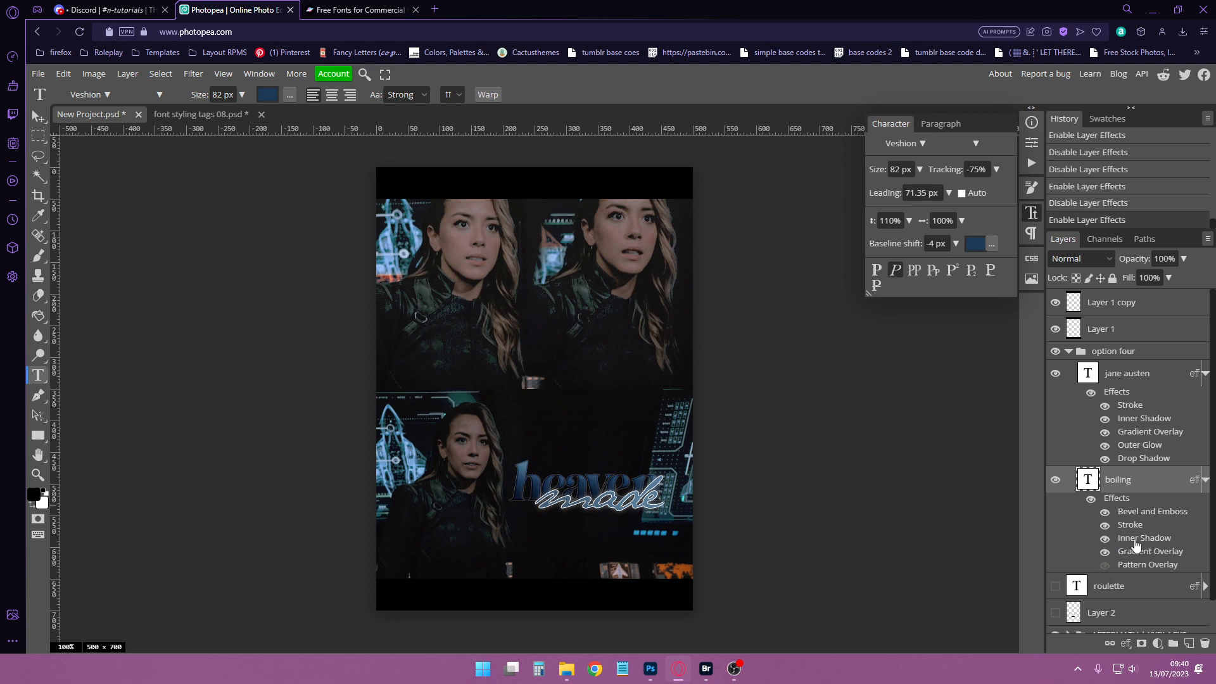
Step: Lower the heaven text's inner shadow opacity and set its 1 px outside stroke to 37% opacity
{"action": "double_click", "coordinate": [1134, 539]}
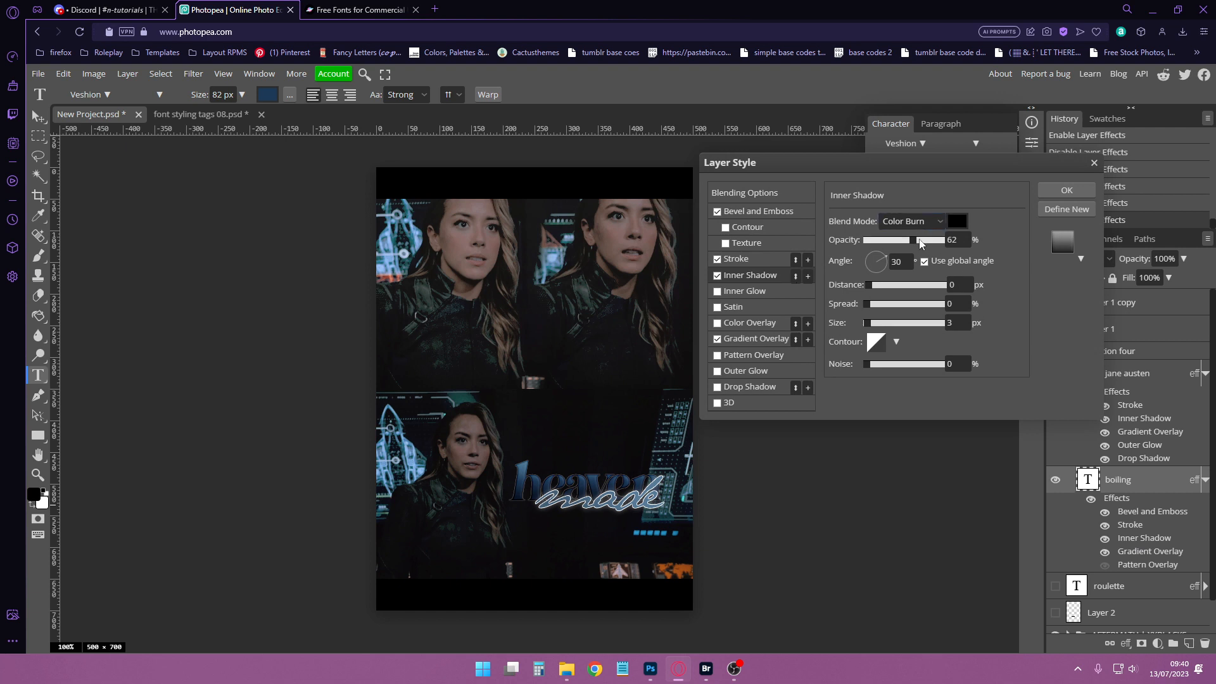
{"action": "mouse_move", "coordinate": [913, 241]}
{"action": "left_mouse_down"}
{"action": "mouse_move", "coordinate": [929, 242]}
{"action": "mouse_move", "coordinate": [884, 242]}
{"action": "mouse_move", "coordinate": [902, 242]}
{"action": "left_mouse_up"}
{"action": "left_click", "coordinate": [717, 260]}
{"action": "left_click", "coordinate": [737, 259]}
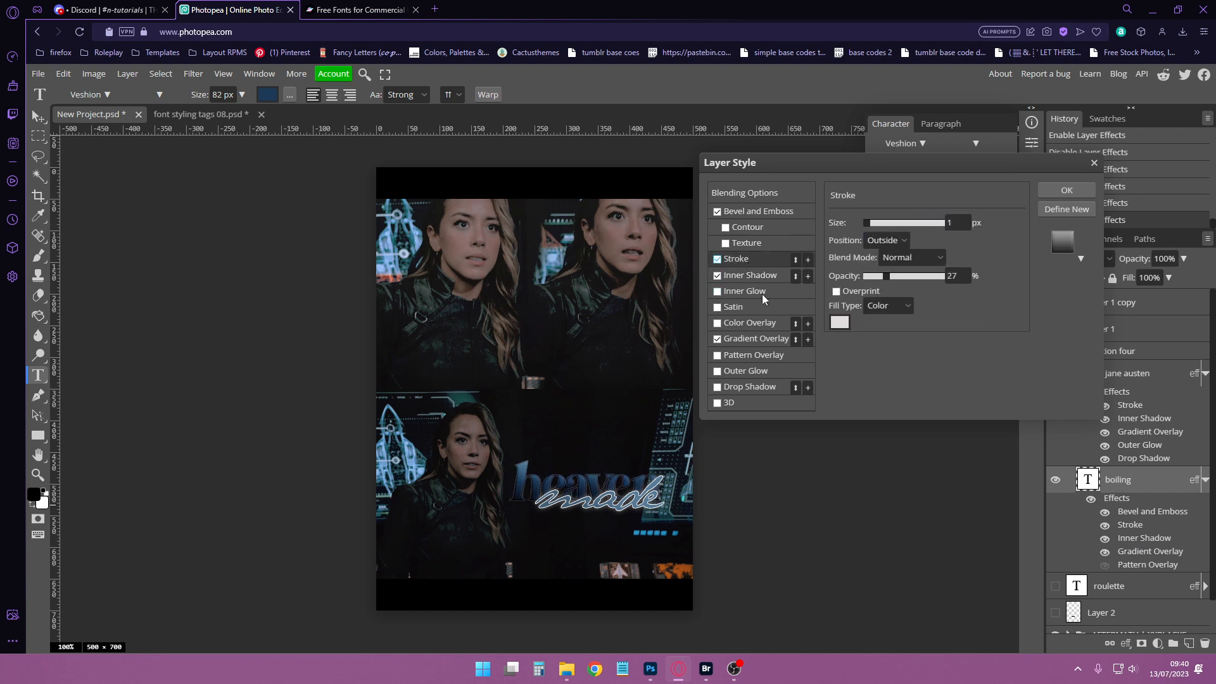
{"action": "left_click_drag", "start_coordinate": [868, 224], "coordinate": [867, 226]}
{"action": "mouse_move", "coordinate": [886, 279]}
{"action": "left_mouse_down"}
{"action": "mouse_move", "coordinate": [874, 280]}
{"action": "mouse_move", "coordinate": [893, 279]}
{"action": "left_mouse_up"}
Step: Change the heaven text's stroke color to dark gray 5a5a5a and apply the layer style
{"action": "left_click", "coordinate": [838, 322]}
{"action": "left_click", "coordinate": [229, 442]}
{"action": "left_click", "coordinate": [484, 291]}
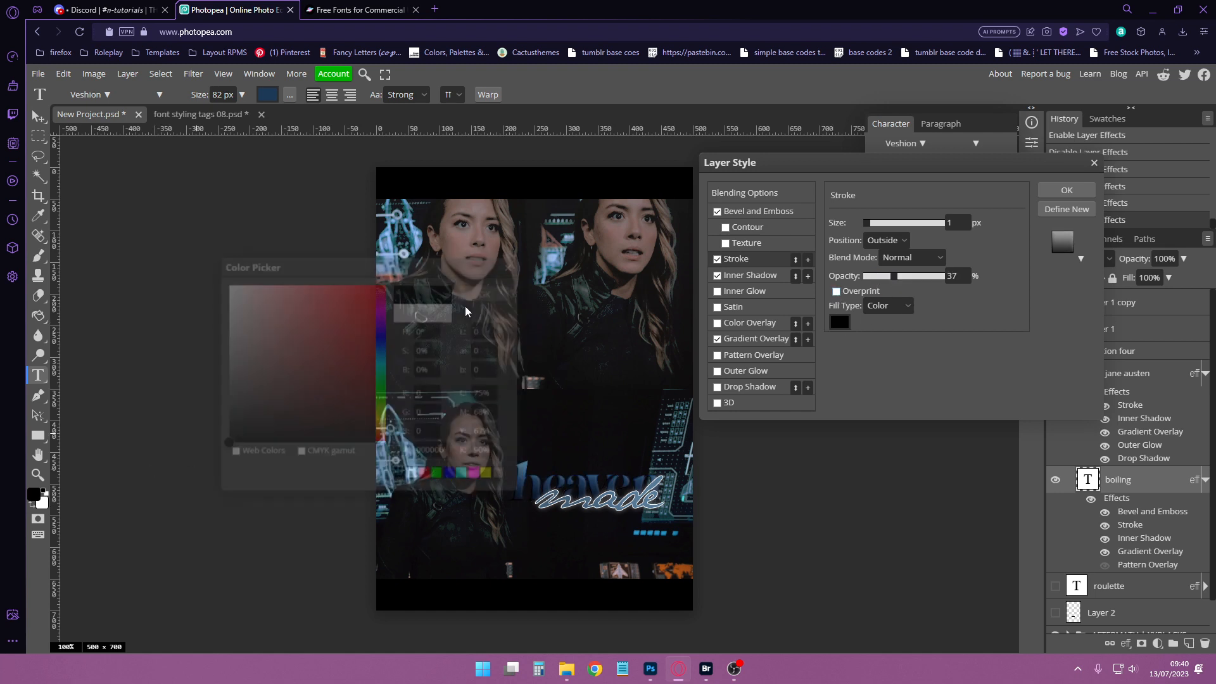
{"action": "left_click", "coordinate": [839, 322]}
{"action": "left_click_drag", "start_coordinate": [247, 401], "coordinate": [211, 388]}
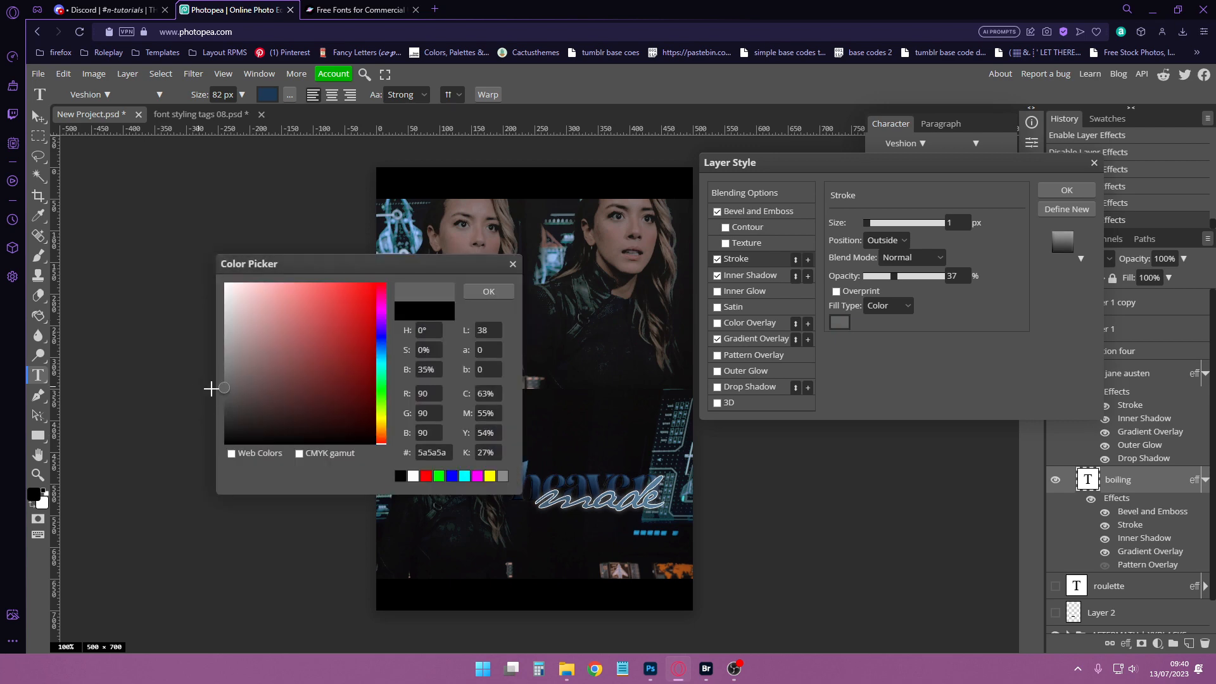
{"action": "left_click", "coordinate": [489, 291]}
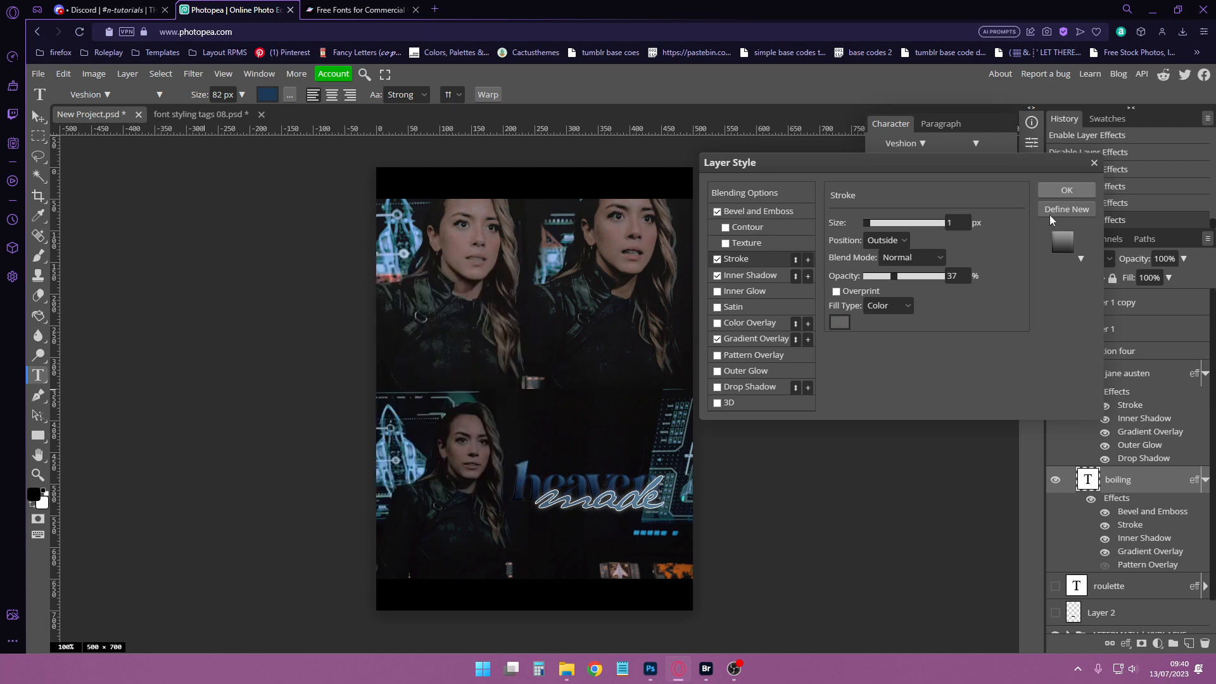
{"action": "left_click", "coordinate": [1067, 190]}
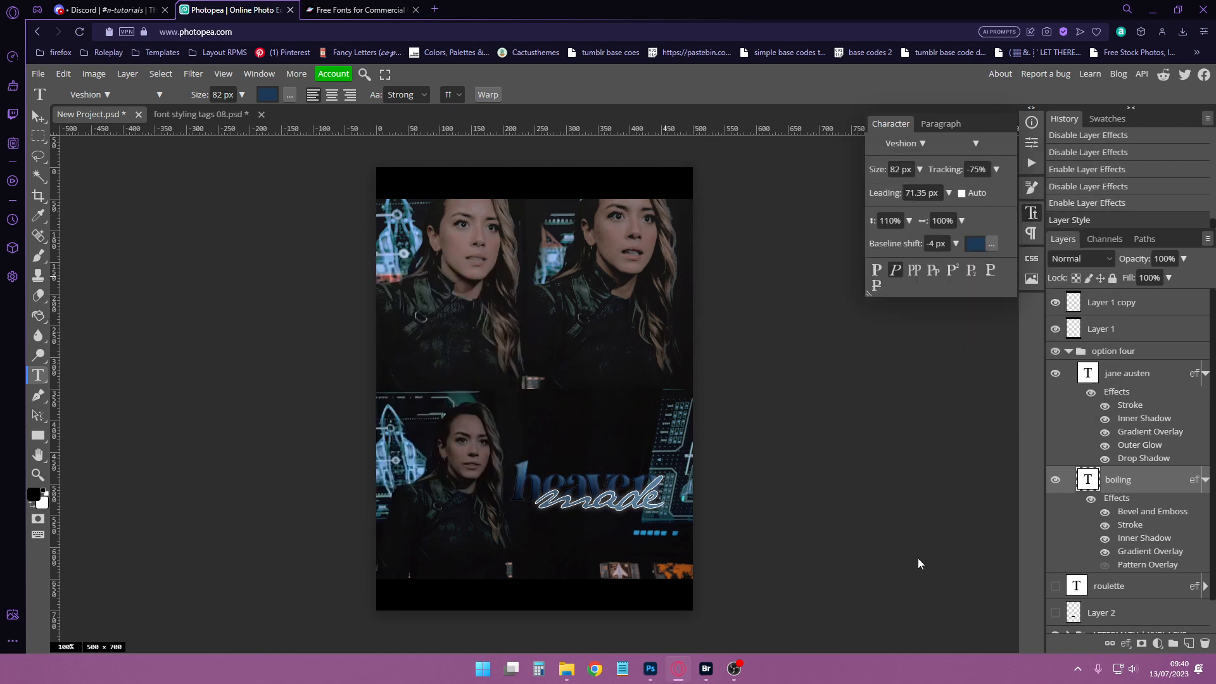
Step: Move the option four group below the AFTERMATH | XXBLACKS group in the layer order
{"action": "left_click", "coordinate": [1068, 352]}
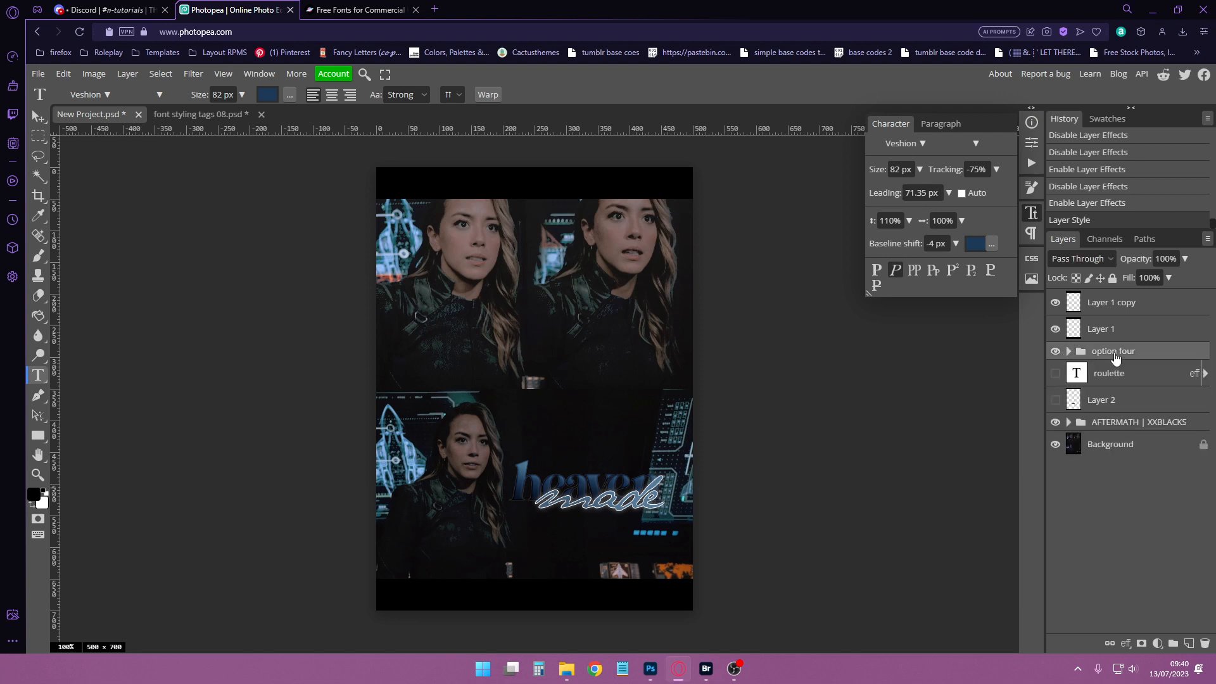
{"action": "left_click_drag", "start_coordinate": [1165, 361], "coordinate": [1163, 437]}
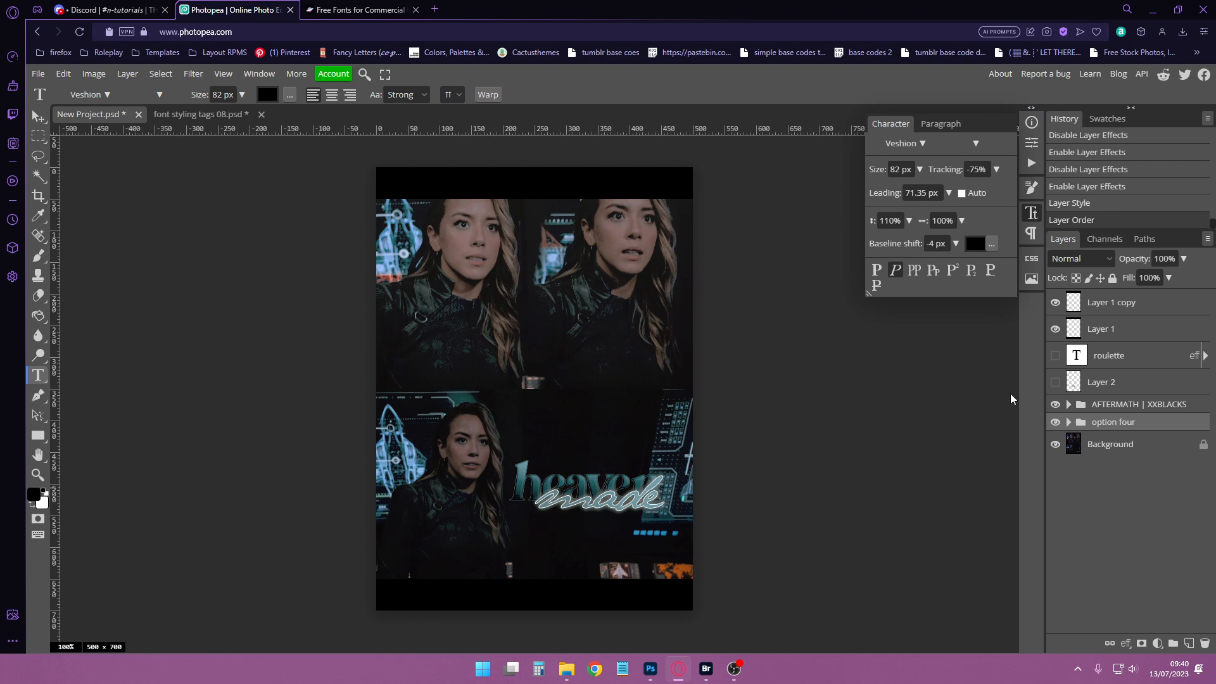
{"action": "left_click", "coordinate": [1055, 422]}
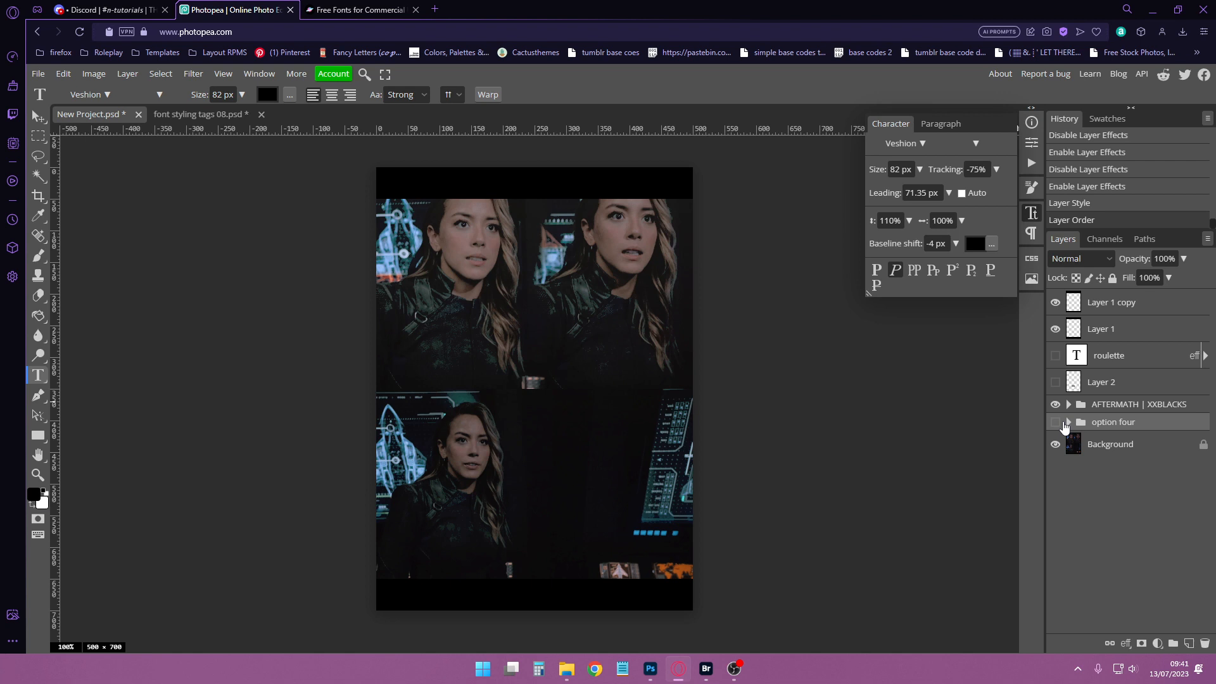
{"action": "left_click", "coordinate": [995, 414]}
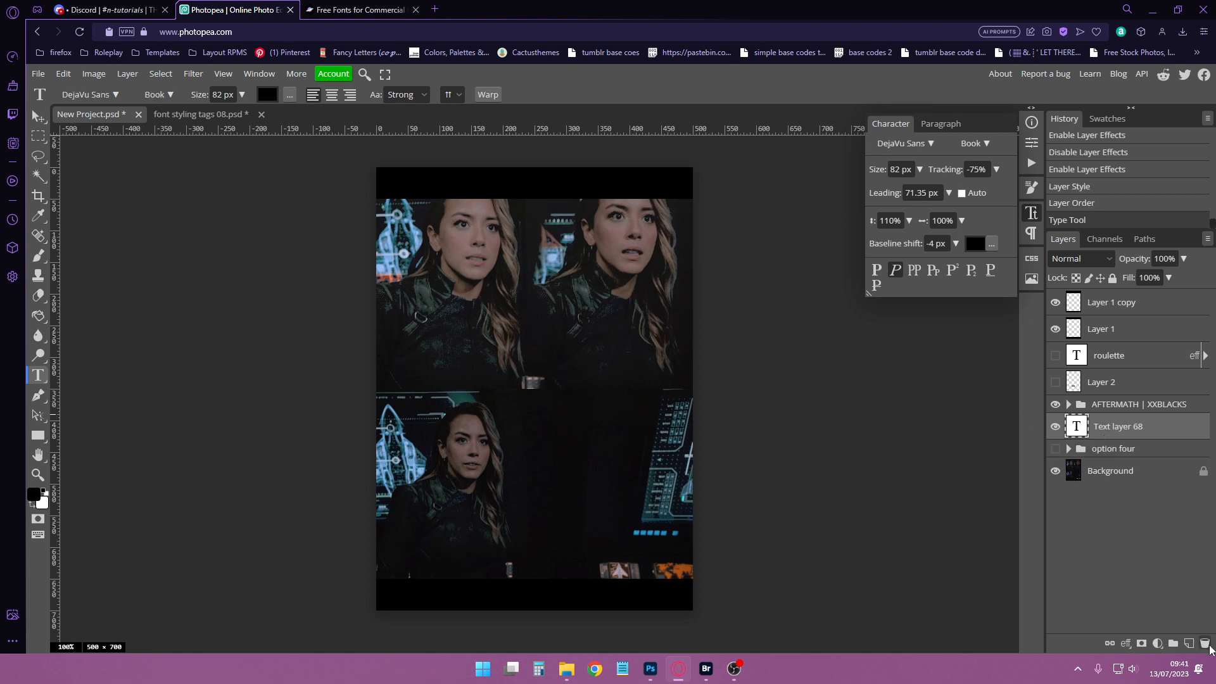
{"action": "left_click", "coordinate": [1205, 644]}
{"action": "left_click", "coordinate": [38, 136]}
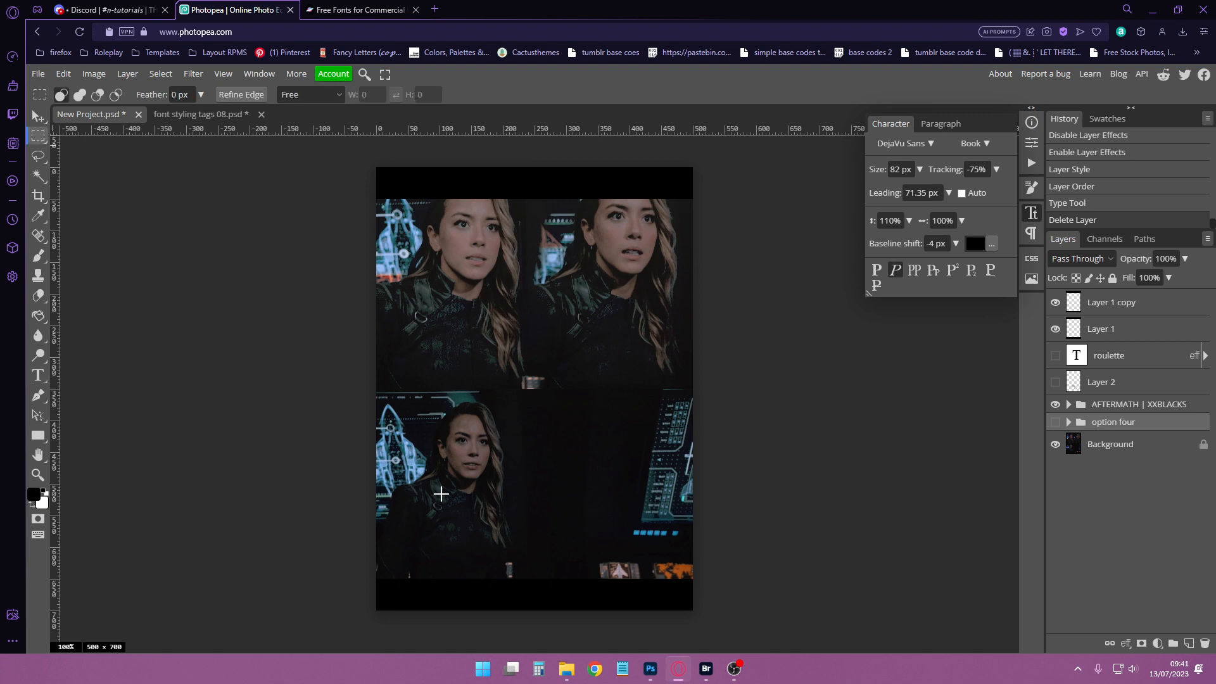
{"action": "left_click", "coordinate": [1055, 423]}
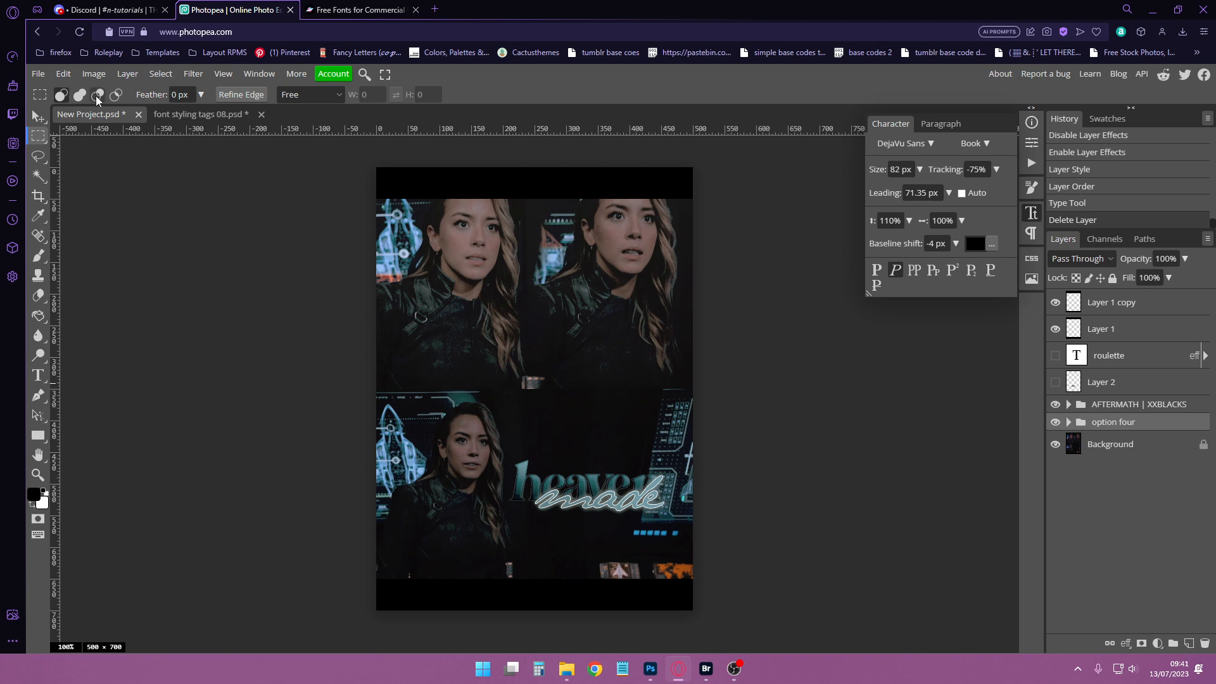
Step: Reposition the option four group with Free Transform, slightly further right over the dark area beside the lower portrait
{"action": "left_click", "coordinate": [63, 73]}
{"action": "left_click", "coordinate": [115, 371]}
{"action": "left_click_drag", "start_coordinate": [575, 473], "coordinate": [530, 402]}
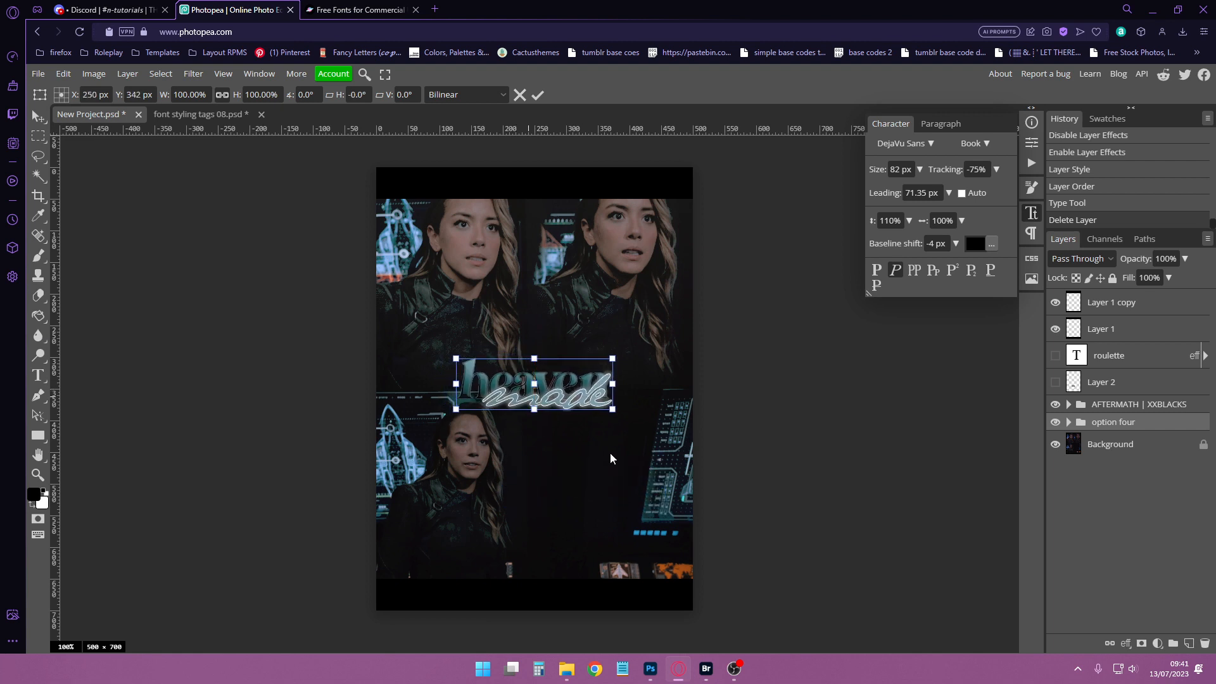
{"action": "left_click_drag", "start_coordinate": [601, 413], "coordinate": [625, 496]}
{"action": "key", "text": "Return"}
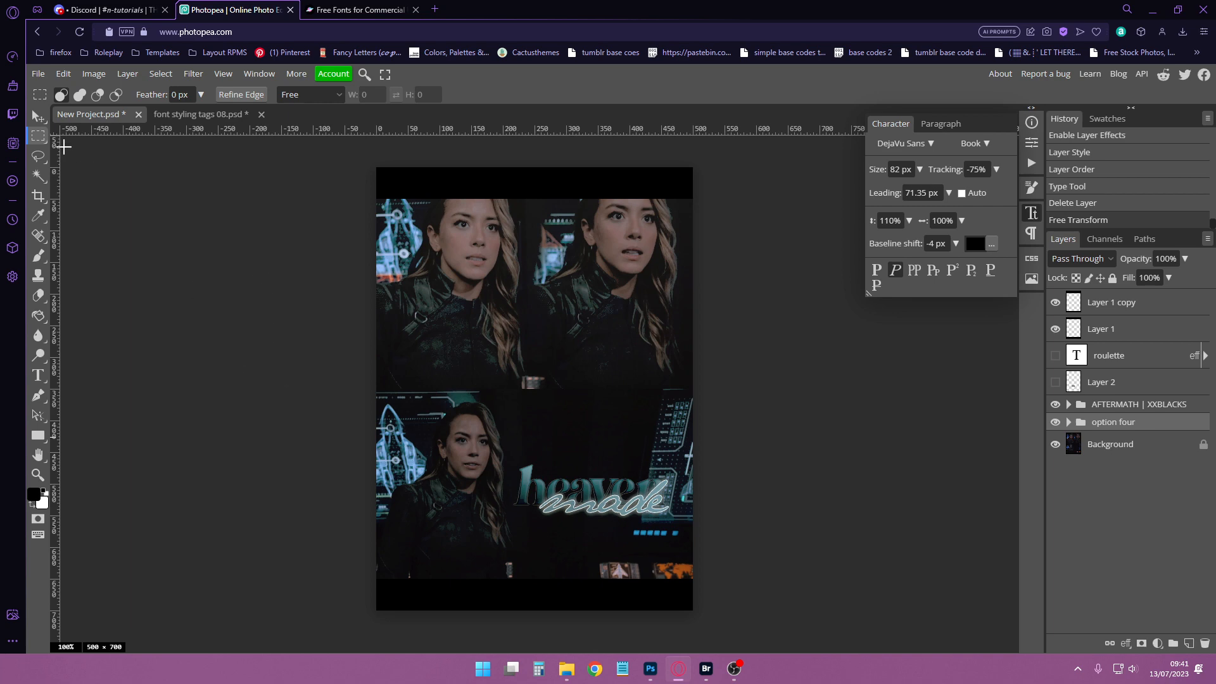
Step: Create a new blank 500 × 700 pixel project with a white background
{"action": "left_click", "coordinate": [38, 74]}
{"action": "left_click", "coordinate": [55, 92]}
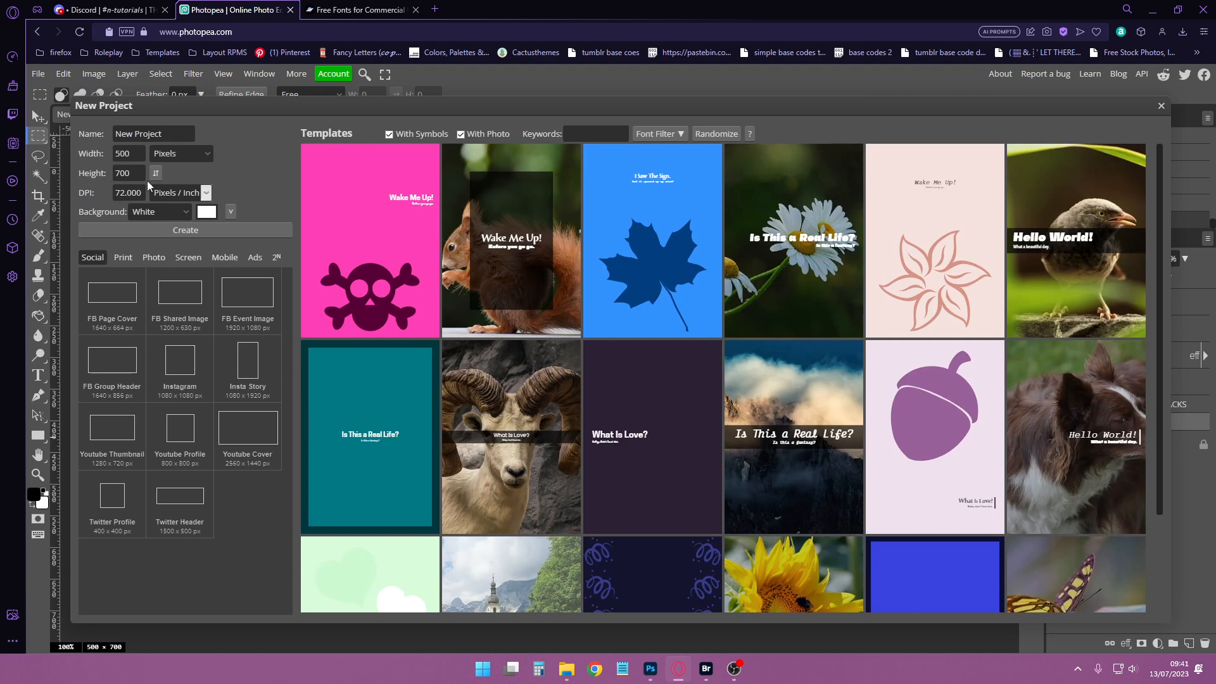
{"action": "left_click", "coordinate": [134, 230]}
Step: Open default.psd from the Downloads folder
{"action": "left_click", "coordinate": [38, 74]}
{"action": "left_click", "coordinate": [54, 103]}
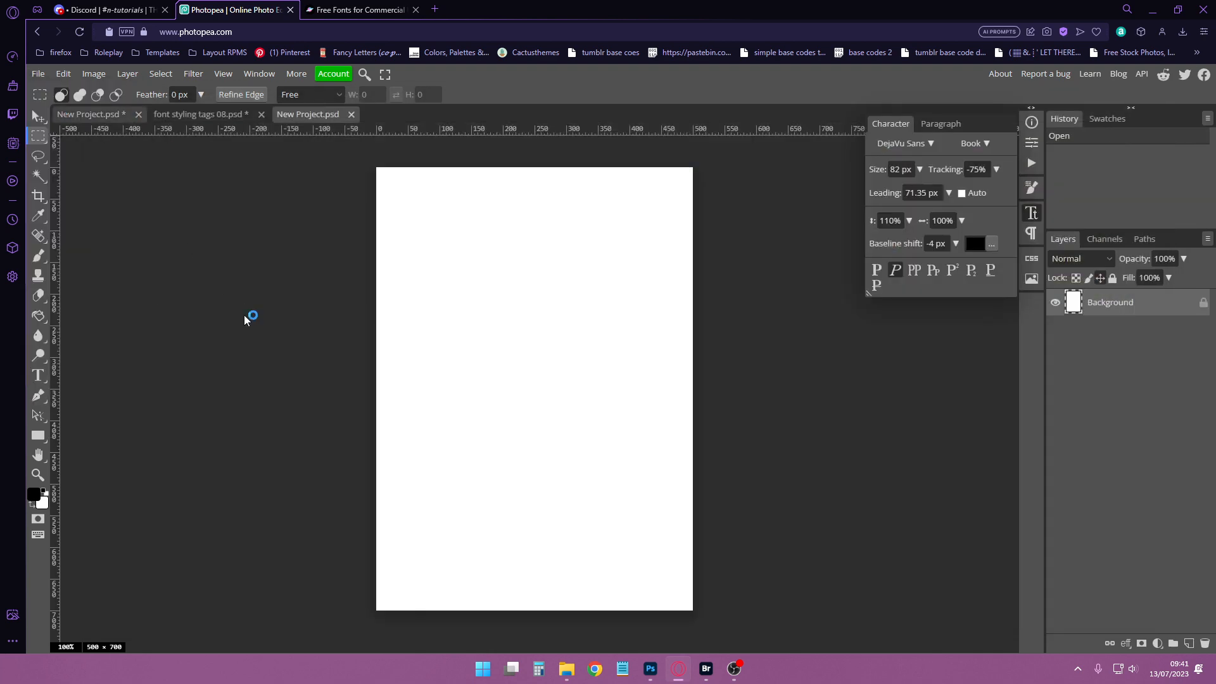
{"action": "left_click", "coordinate": [59, 145]}
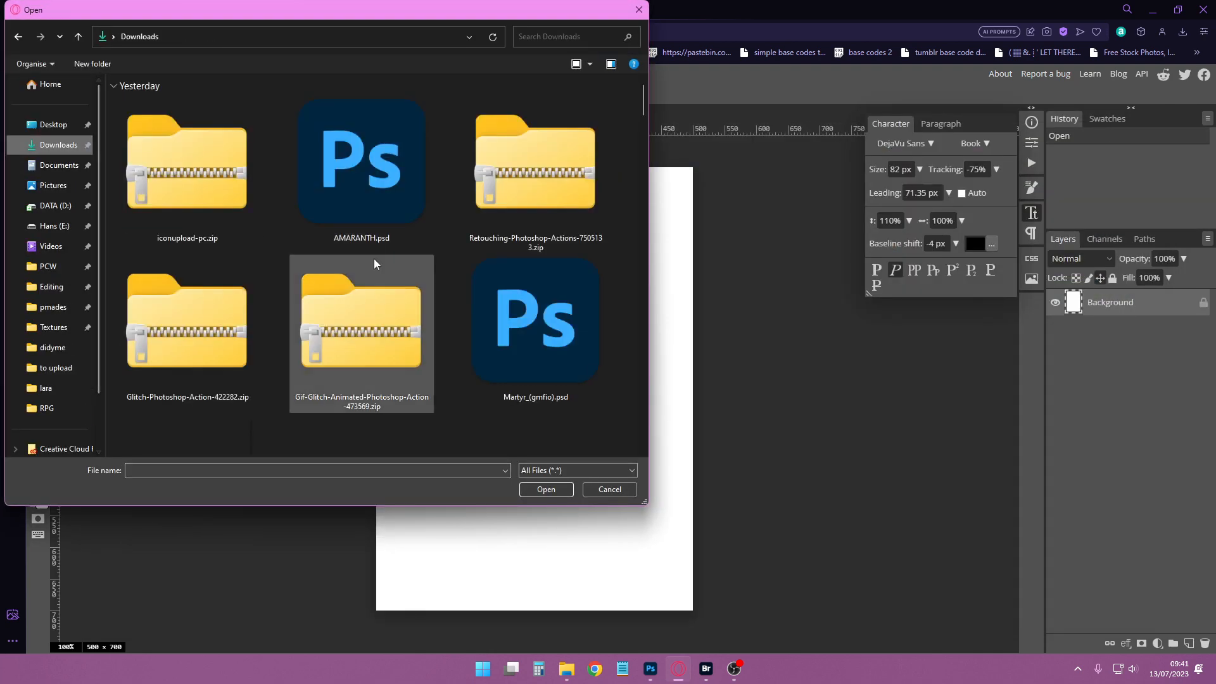
{"action": "scroll", "coordinate": [370, 291], "scroll_direction": "down", "scroll_amount": 5}
{"action": "double_click", "coordinate": [192, 231]}
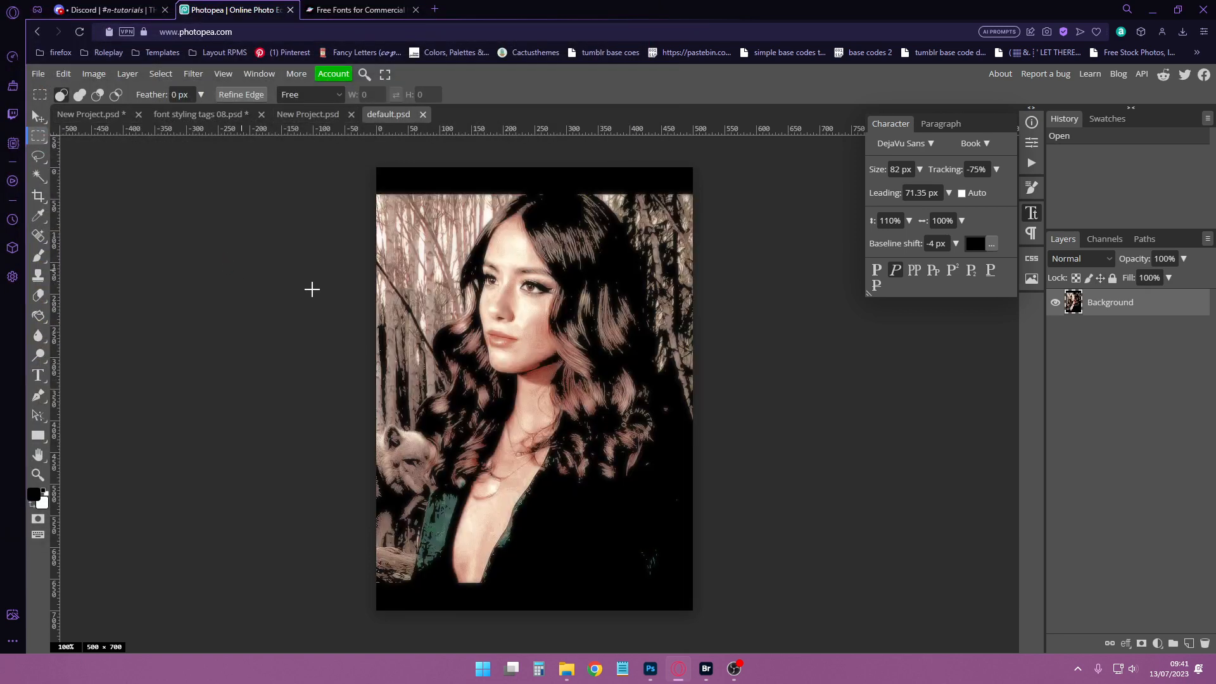
Step: Copy the option four group from font styling tags 08.psd into default.psd
{"action": "left_click", "coordinate": [38, 374]}
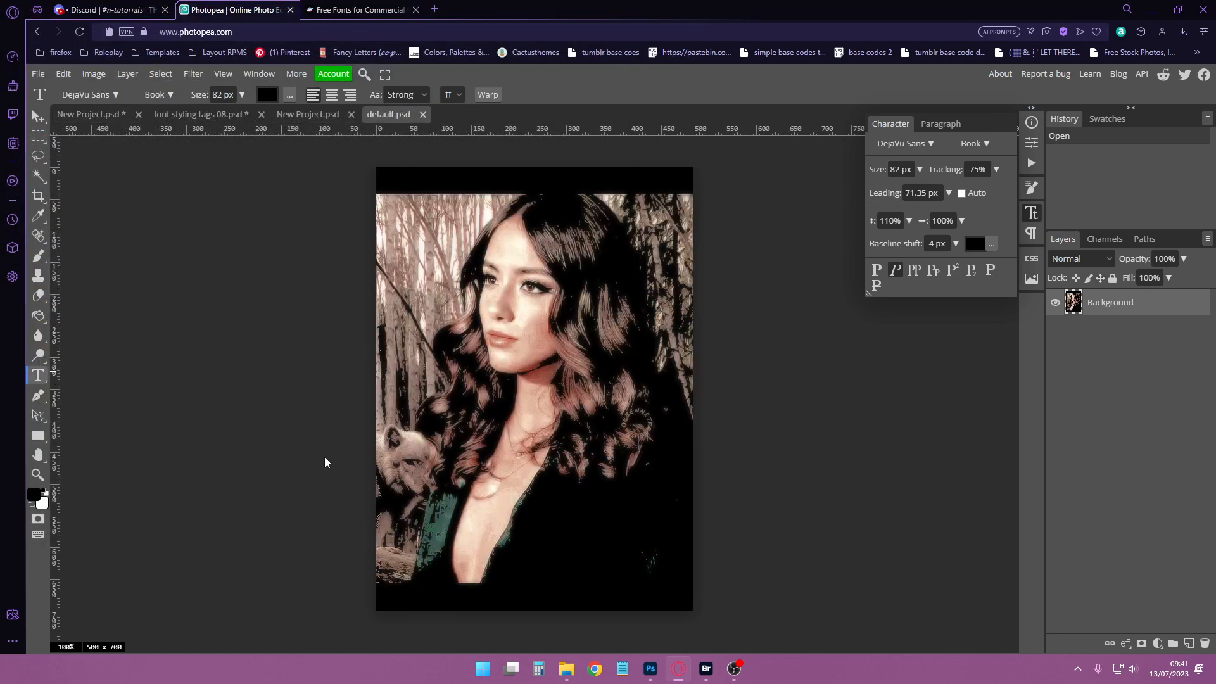
{"action": "left_click", "coordinate": [200, 114]}
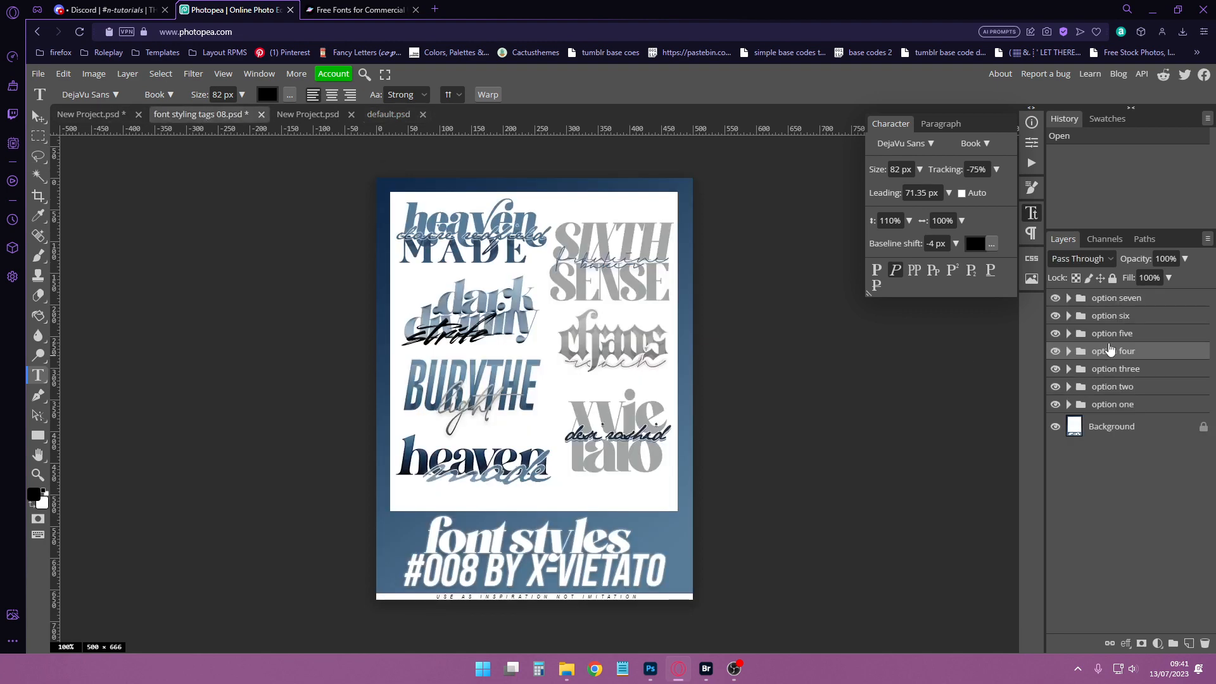
{"action": "left_click_drag", "start_coordinate": [1111, 353], "coordinate": [390, 128]}
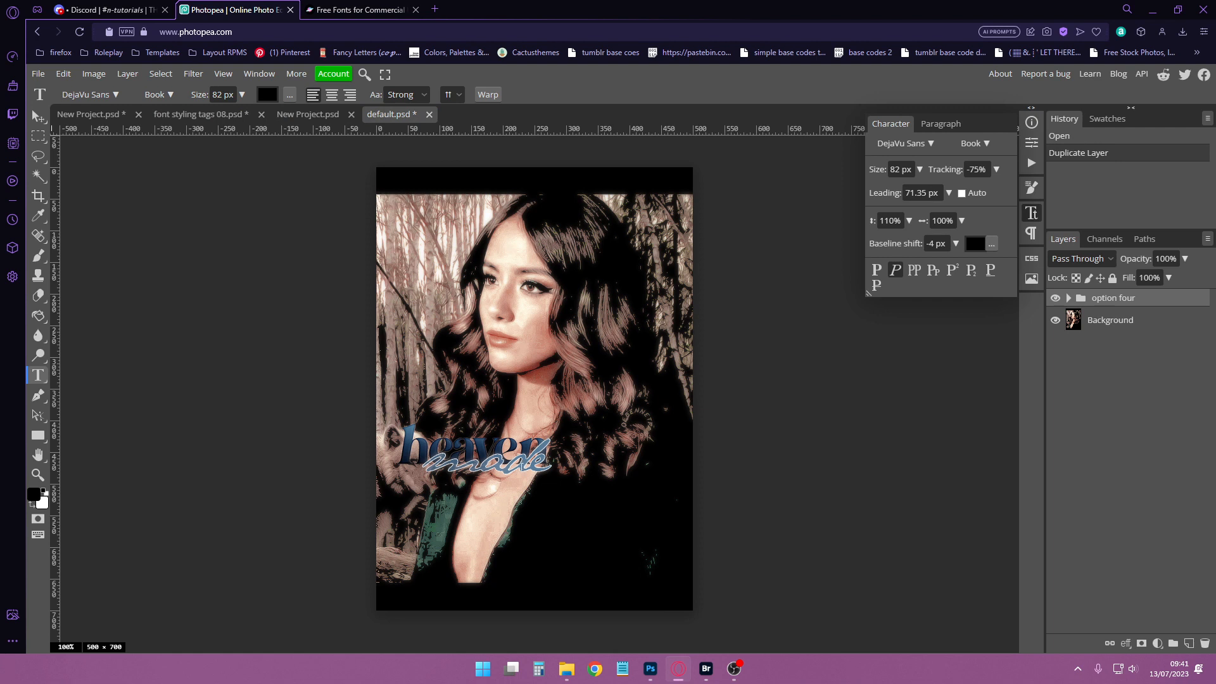
{"action": "left_click", "coordinate": [104, 72]}
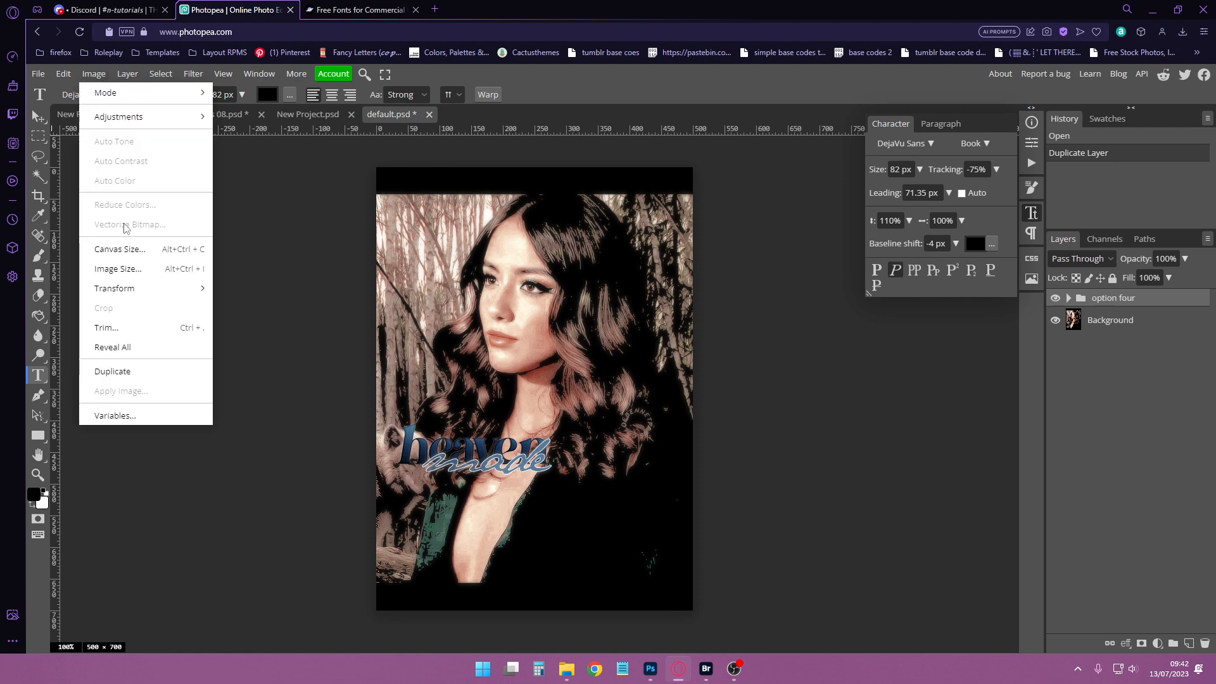
{"action": "left_click", "coordinate": [124, 269]}
{"action": "left_click", "coordinate": [293, 170]}
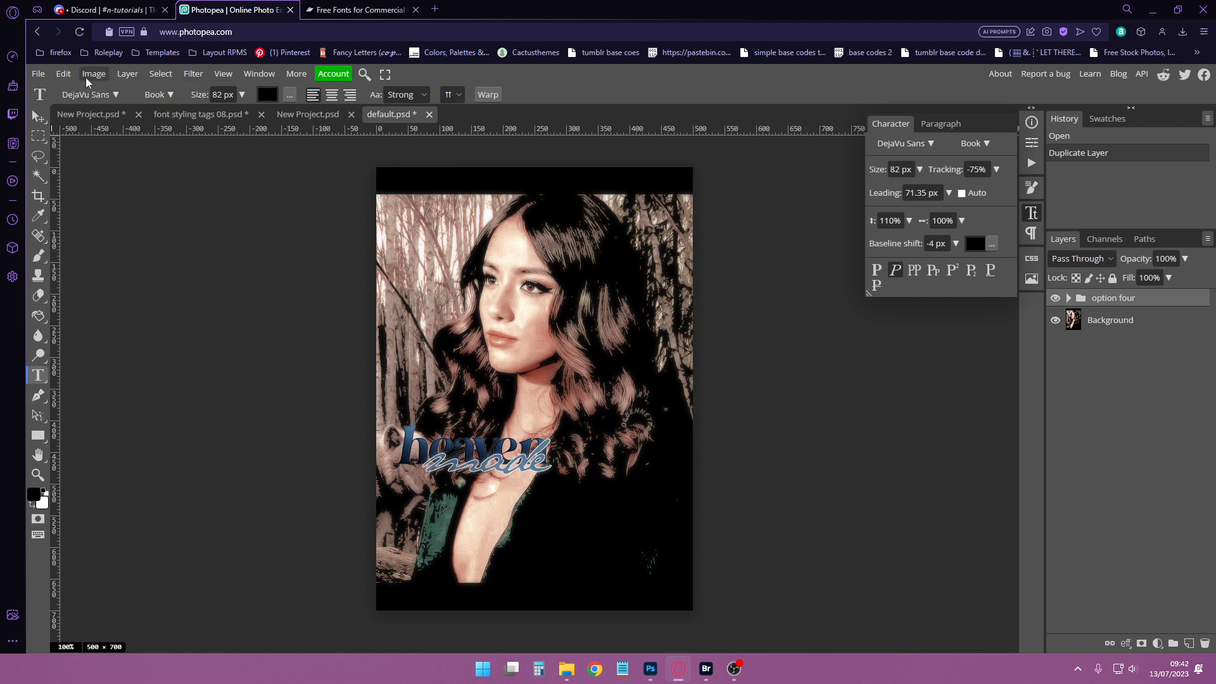
{"action": "left_click", "coordinate": [93, 73]}
Step: Try moving the option four group up beside the neck and scaling it to about 66%, and undo the transform
{"action": "left_click", "coordinate": [64, 73]}
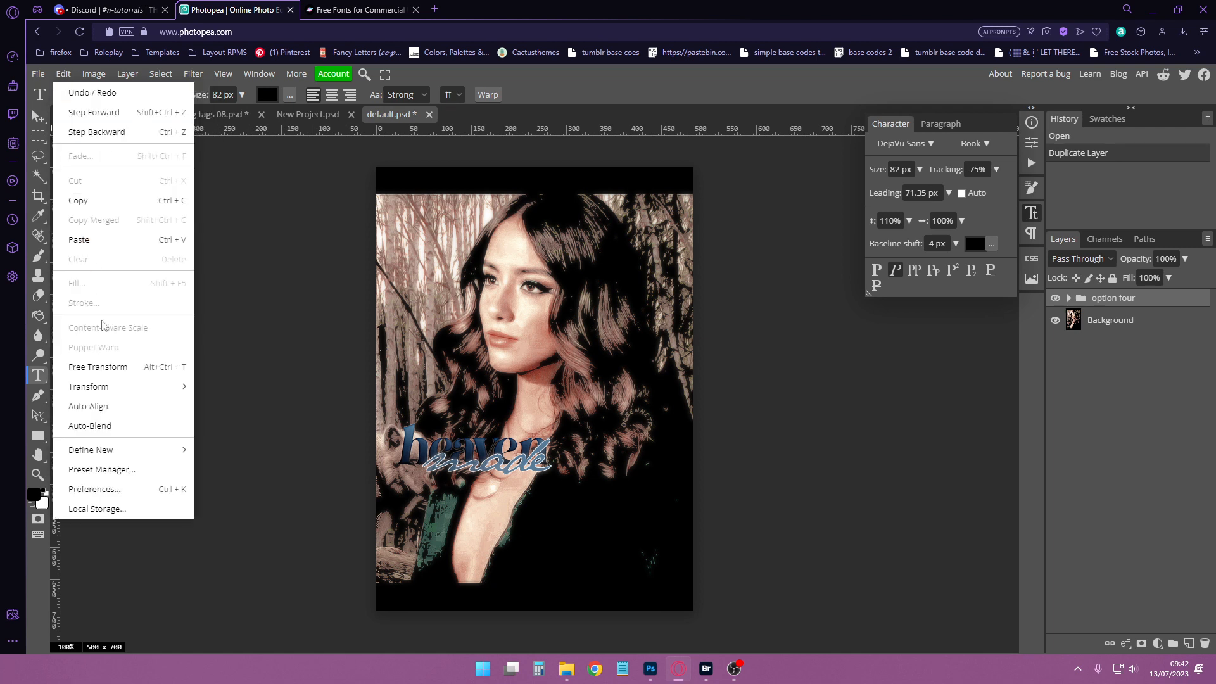
{"action": "left_click", "coordinate": [98, 367]}
{"action": "left_click_drag", "start_coordinate": [494, 457], "coordinate": [482, 412]}
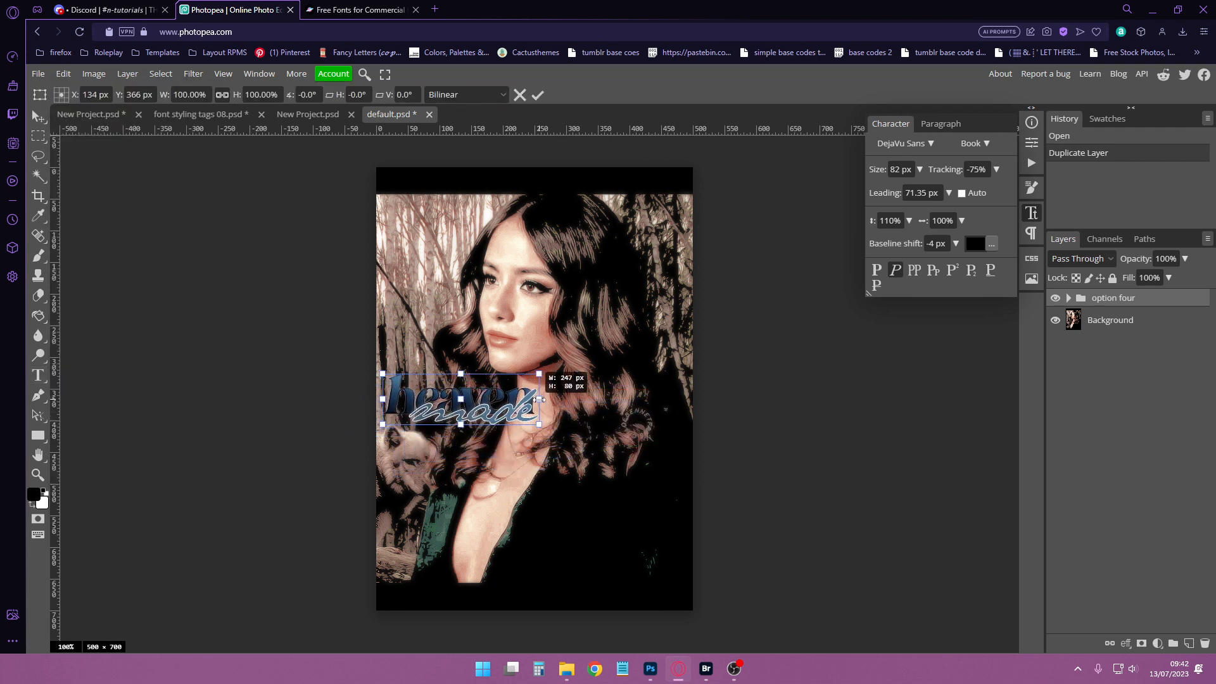
{"action": "left_click_drag", "start_coordinate": [546, 380], "coordinate": [449, 404]}
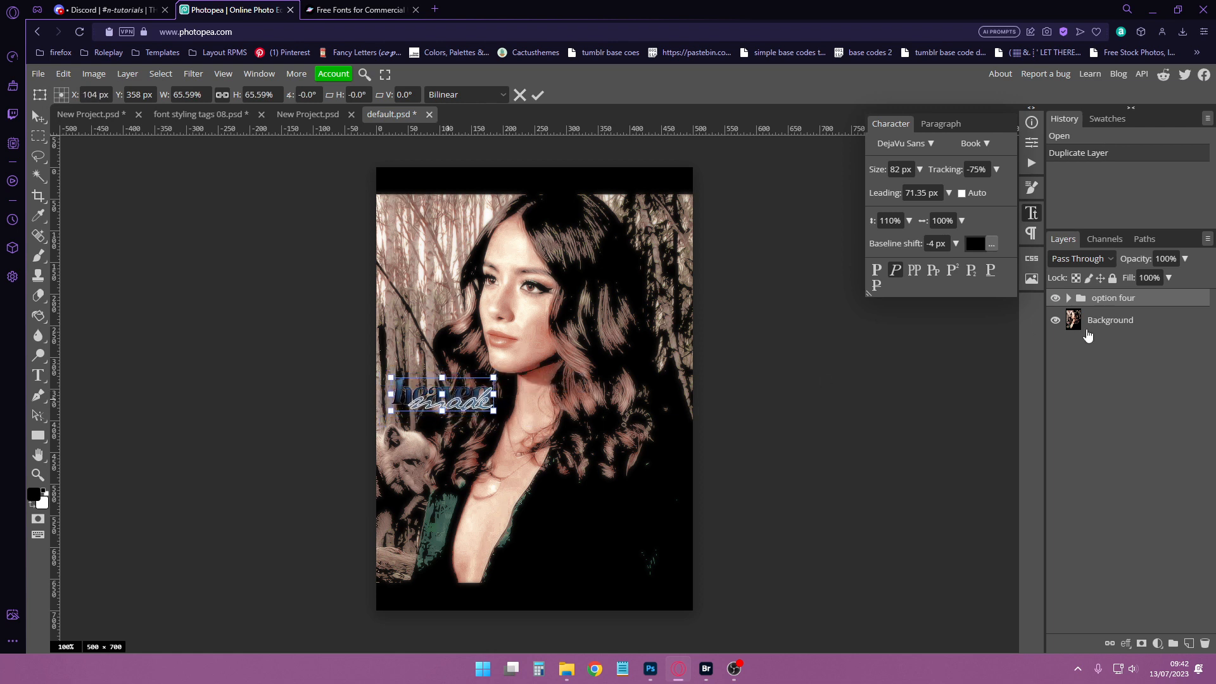
{"action": "left_click", "coordinate": [1121, 313]}
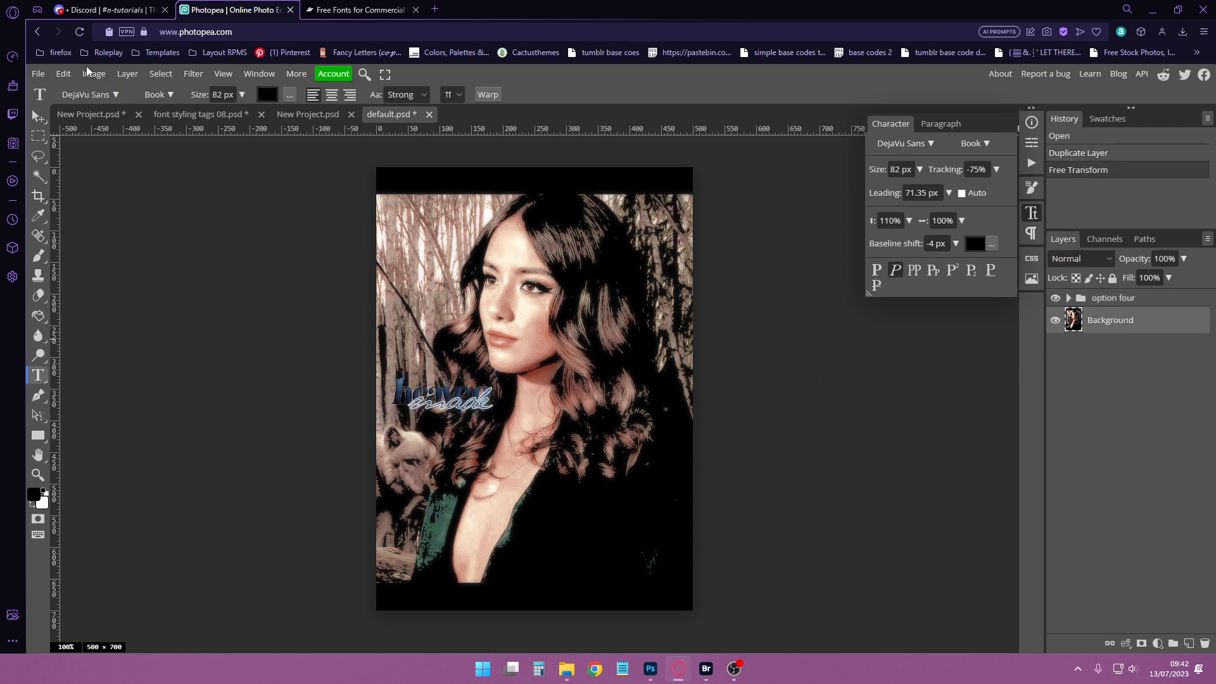
{"action": "left_click", "coordinate": [63, 74]}
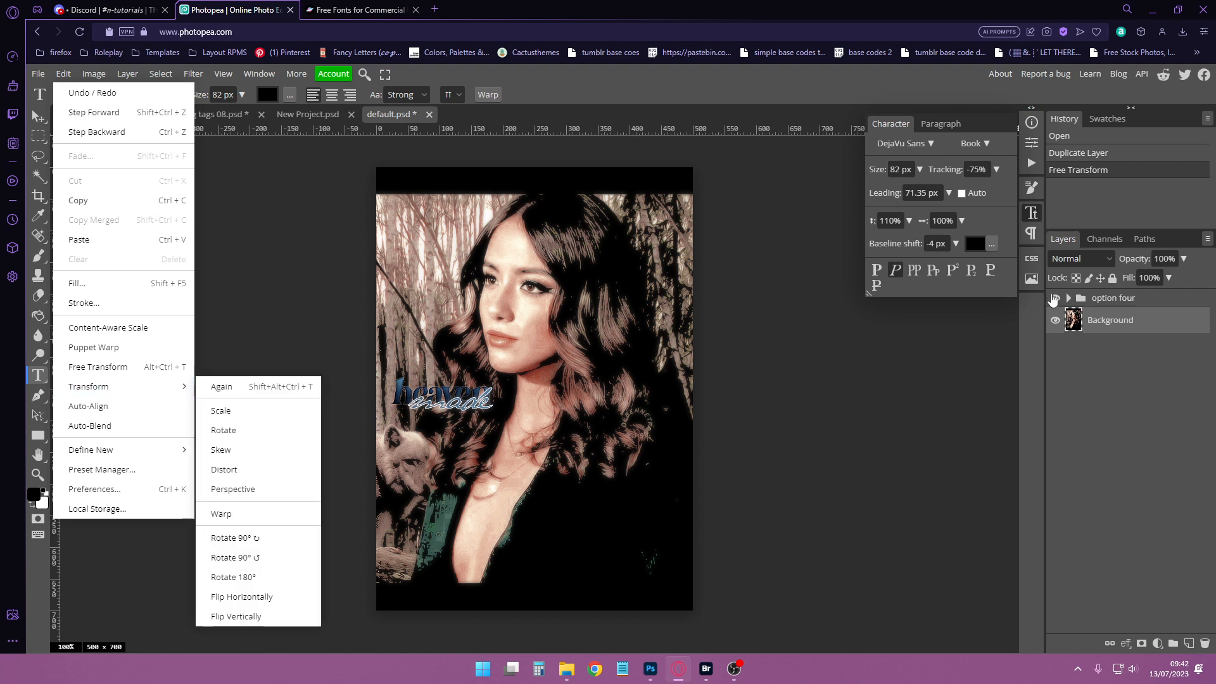
{"action": "key", "text": "ctrl+z"}
Step: Try rotating the option four group 90° clockwise and enlarging it to about 229% along the portrait's left edge, and undo the transform
{"action": "left_click", "coordinate": [63, 74]}
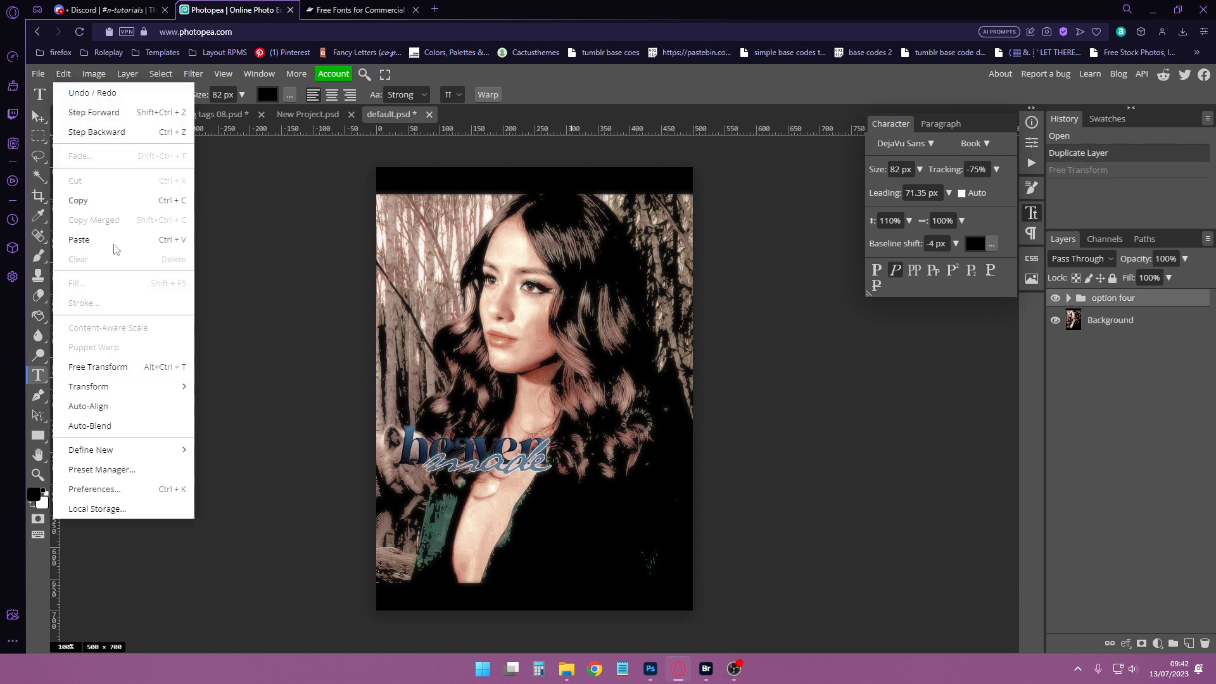
{"action": "left_click", "coordinate": [98, 367]}
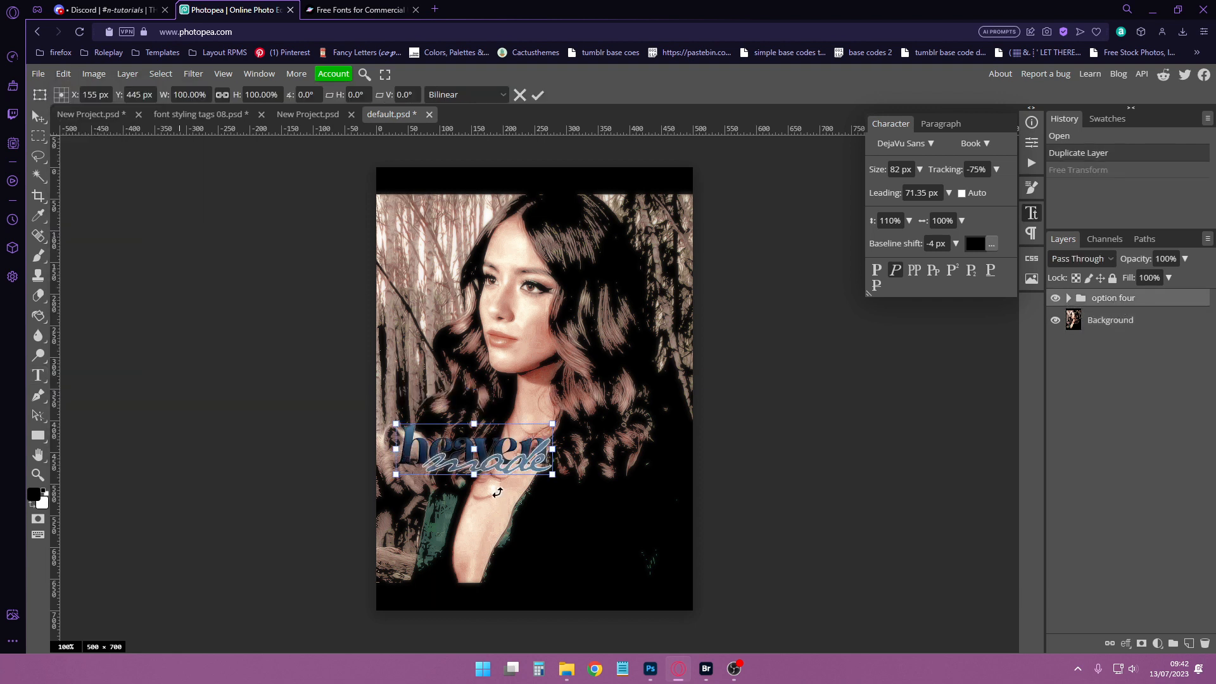
{"action": "right_click", "coordinate": [491, 488]}
{"action": "left_click", "coordinate": [575, 589]}
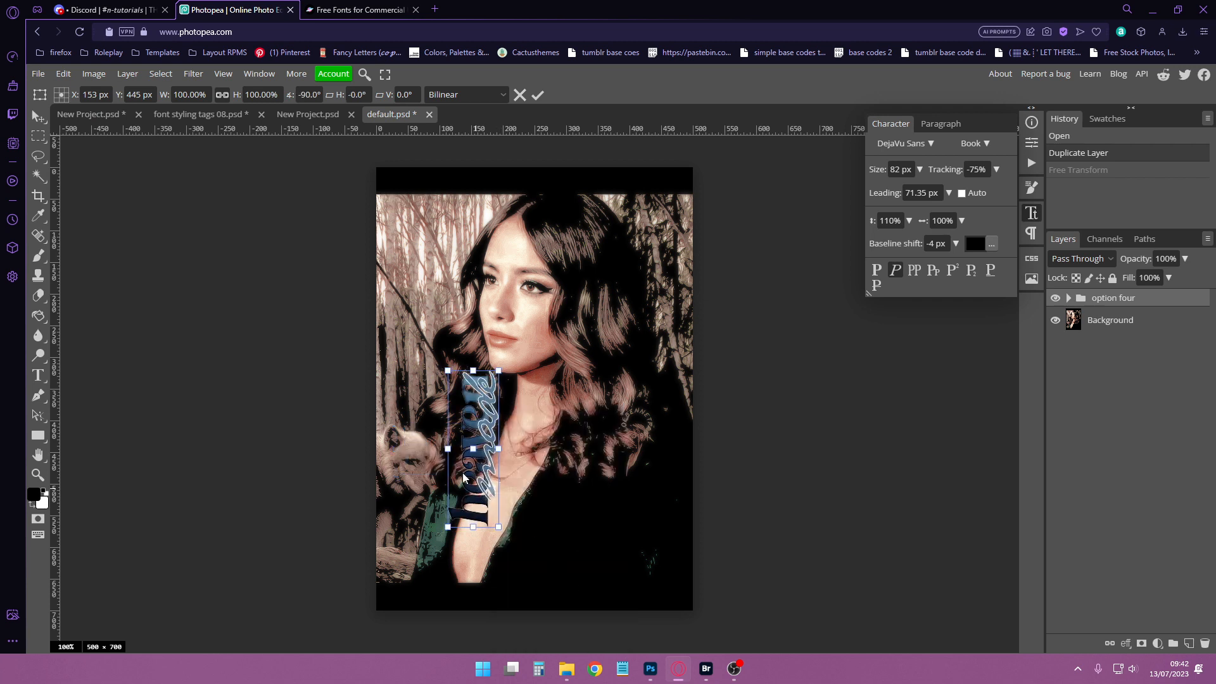
{"action": "right_click", "coordinate": [440, 404]}
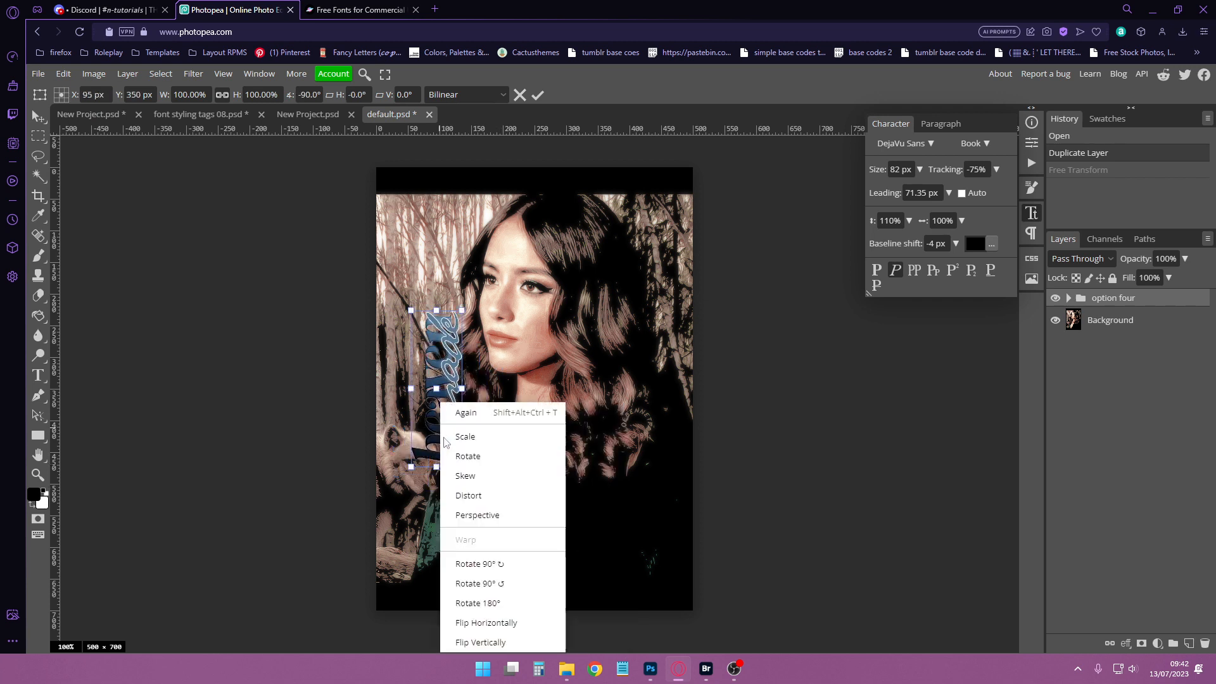
{"action": "left_click", "coordinate": [501, 583]}
{"action": "left_click_drag", "start_coordinate": [436, 440], "coordinate": [444, 464]}
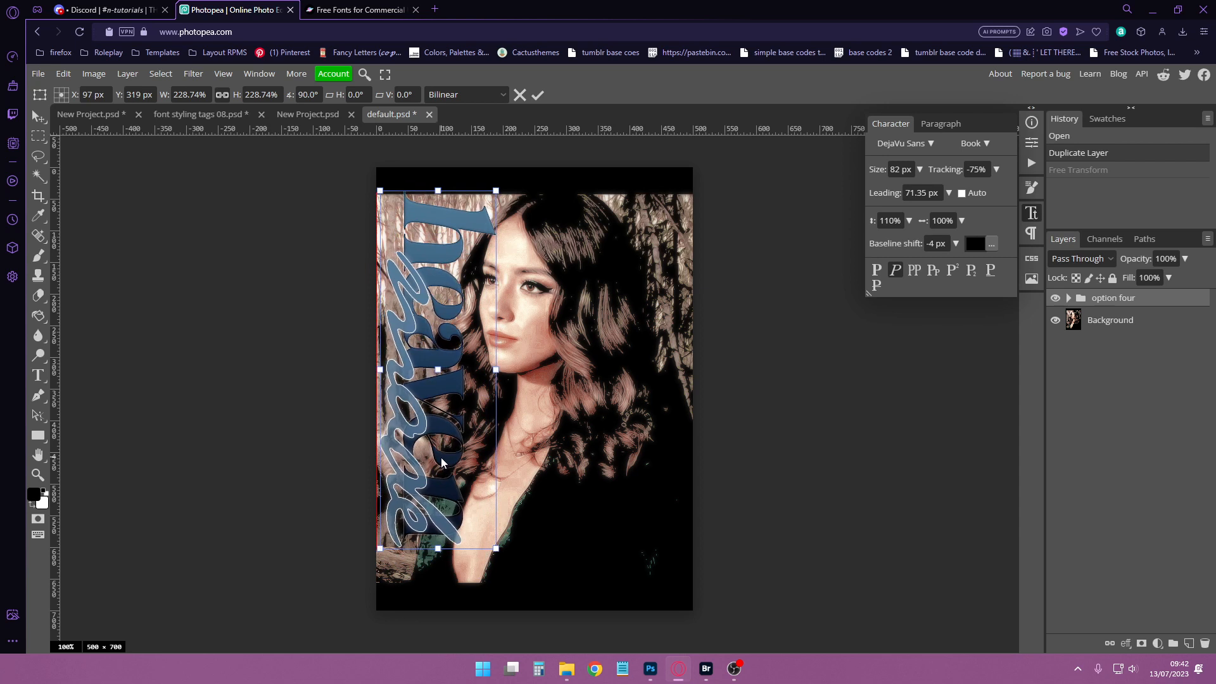
{"action": "key", "text": "Return"}
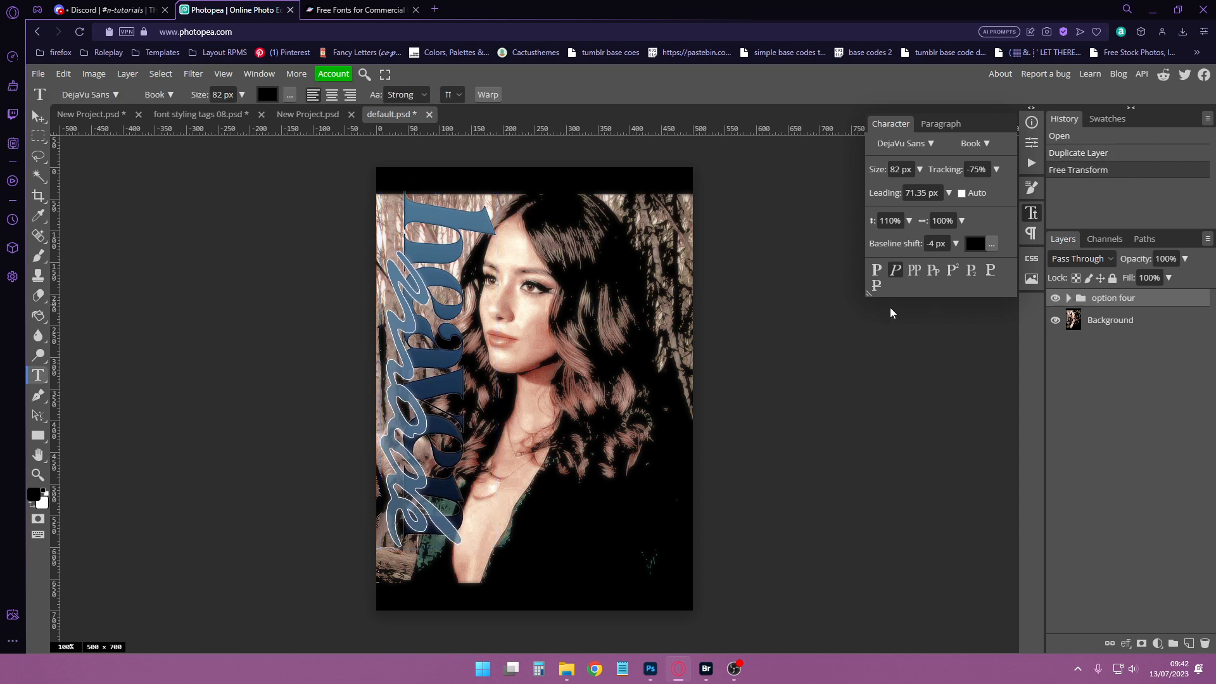
{"action": "key", "text": "ctrl+z"}
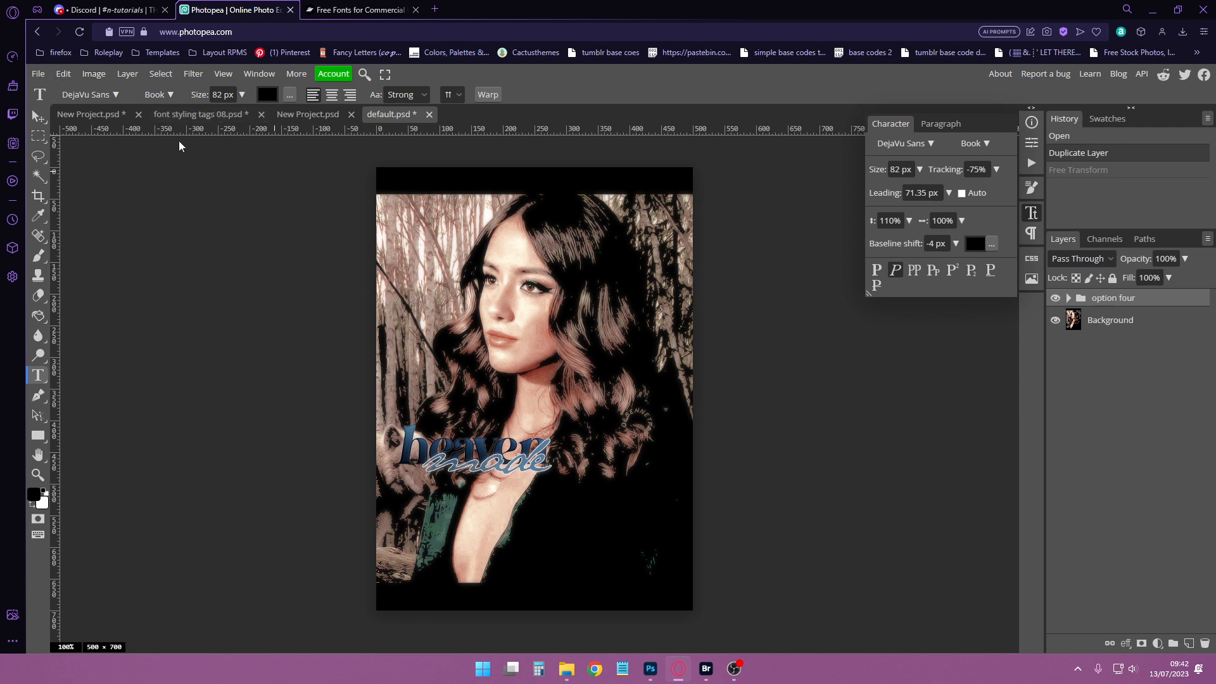
Step: Hide the option four group in default.psd and switch to the blank New Project.psd document
{"action": "left_click", "coordinate": [1055, 299]}
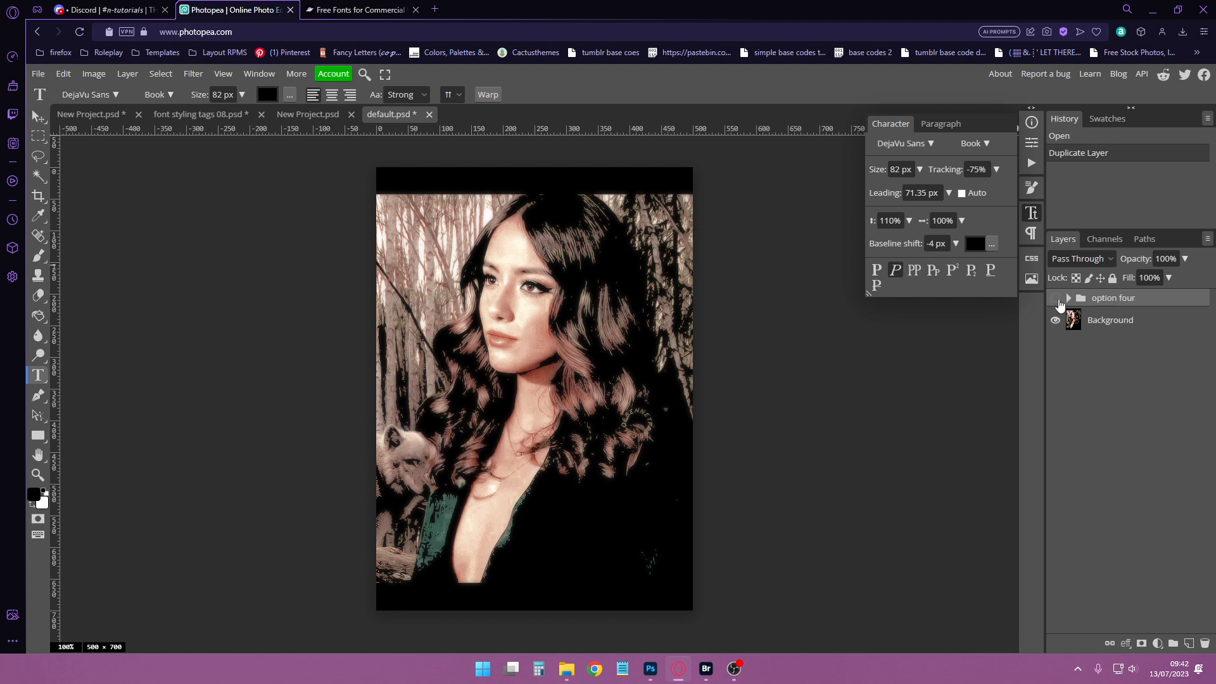
{"action": "left_click", "coordinate": [279, 117]}
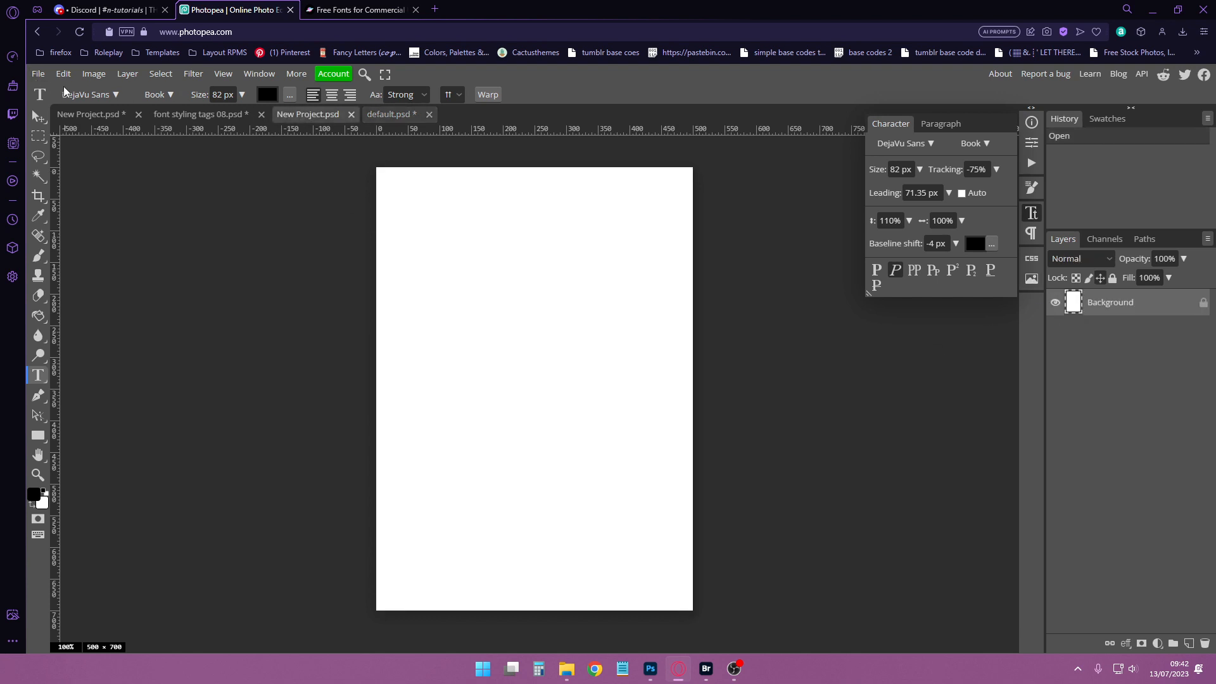
Step: Open pngegg.png from the Downloads folder and copy its portrait layer into the blank New Project.psd
{"action": "left_click", "coordinate": [38, 73]}
{"action": "left_click", "coordinate": [63, 109]}
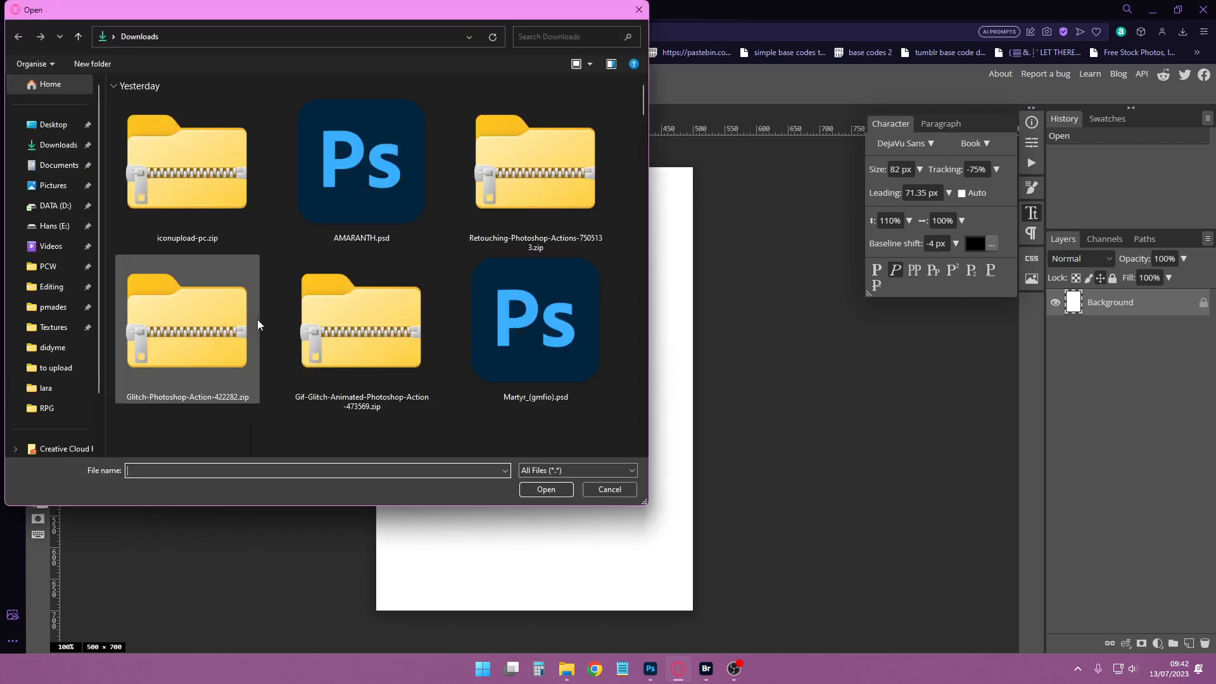
{"action": "scroll", "coordinate": [256, 292], "scroll_direction": "down", "scroll_amount": 15}
{"action": "scroll", "coordinate": [259, 293], "scroll_direction": "down", "scroll_amount": 3}
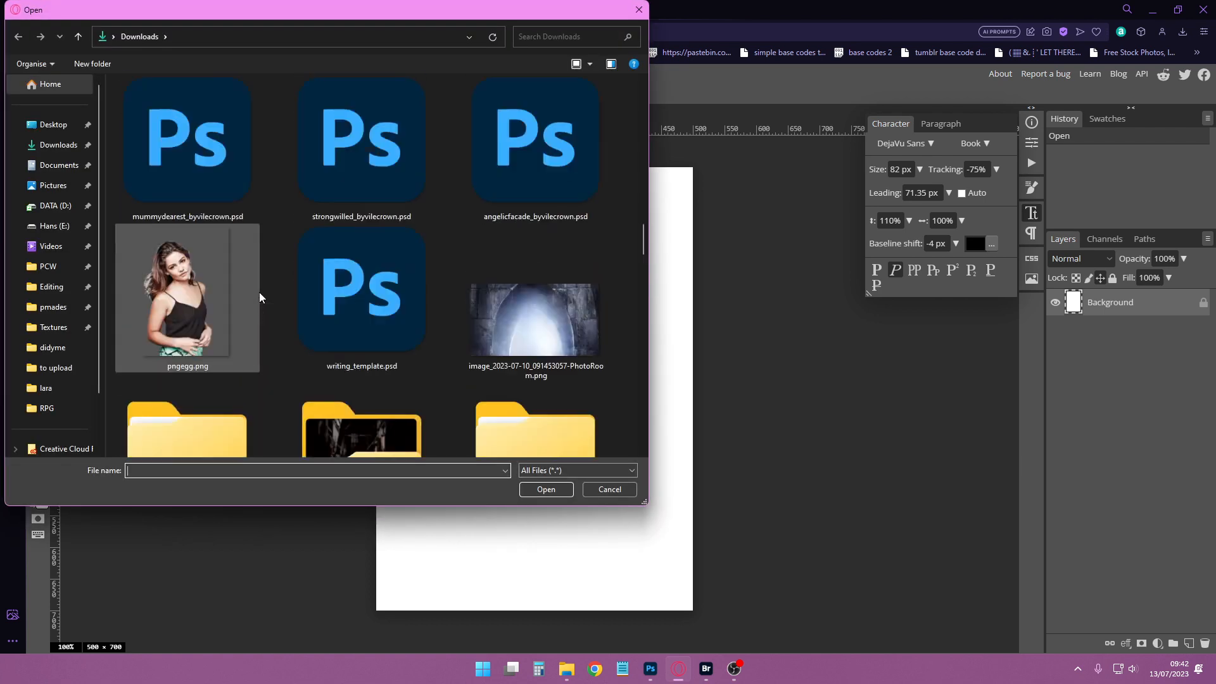
{"action": "double_click", "coordinate": [191, 276]}
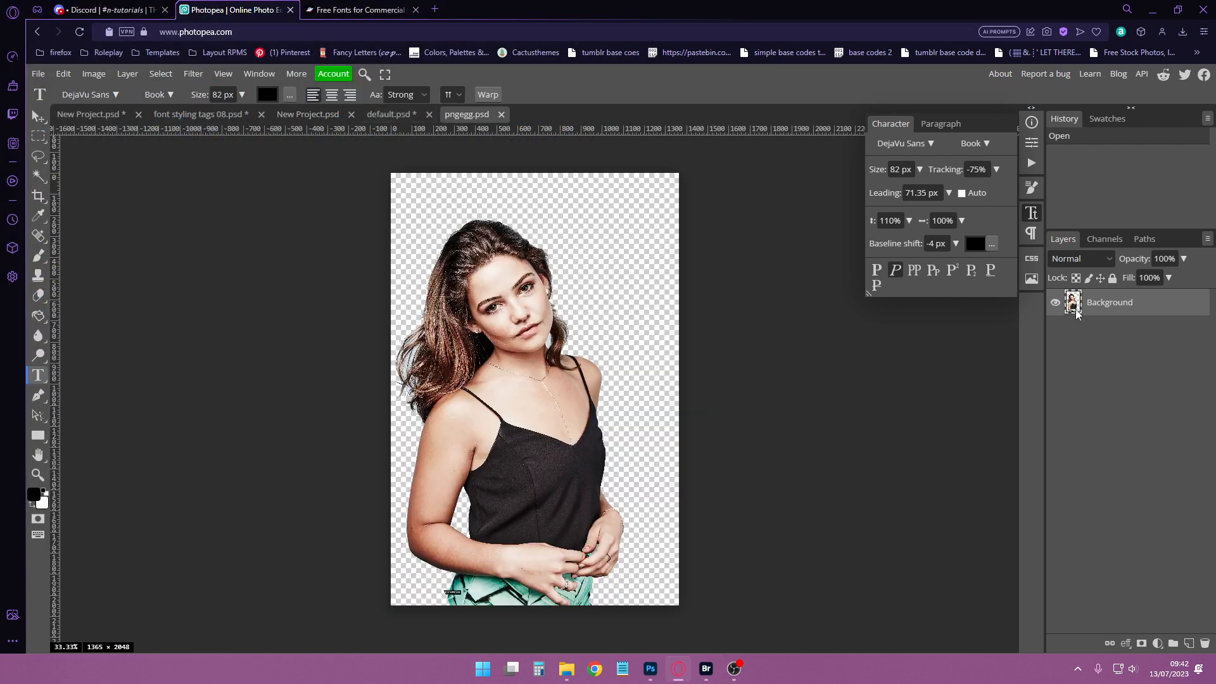
{"action": "left_click_drag", "start_coordinate": [1075, 302], "coordinate": [309, 115]}
Step: Scale the portrait layer to about 42% and position it centrally so the head and torso fill the page
{"action": "left_click", "coordinate": [64, 73]}
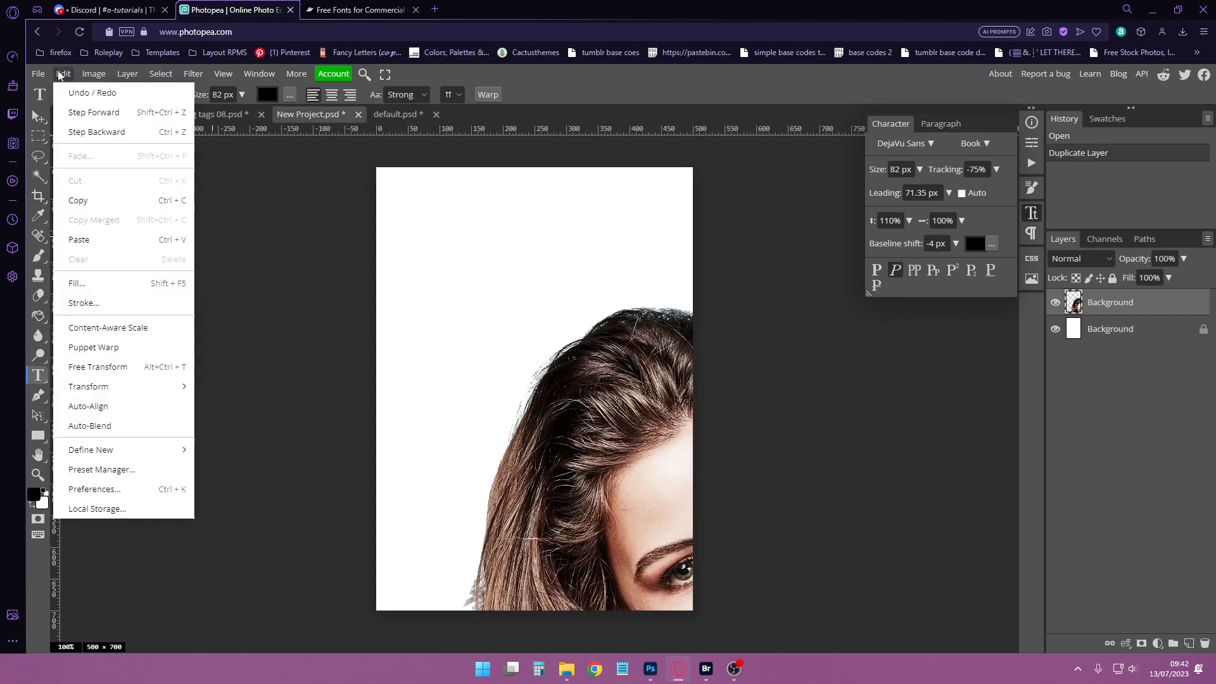
{"action": "left_click", "coordinate": [113, 366]}
{"action": "left_click_drag", "start_coordinate": [519, 410], "coordinate": [351, 264]}
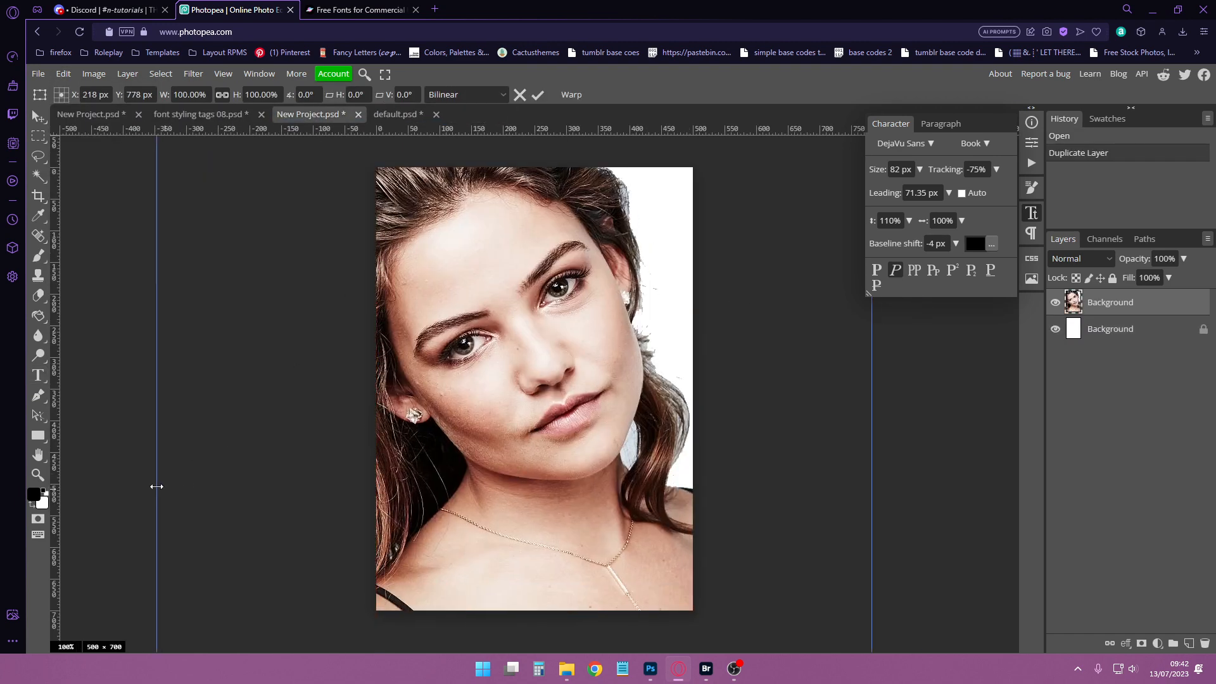
{"action": "left_click_drag", "start_coordinate": [154, 486], "coordinate": [569, 507]}
{"action": "left_click_drag", "start_coordinate": [669, 554], "coordinate": [488, 318]}
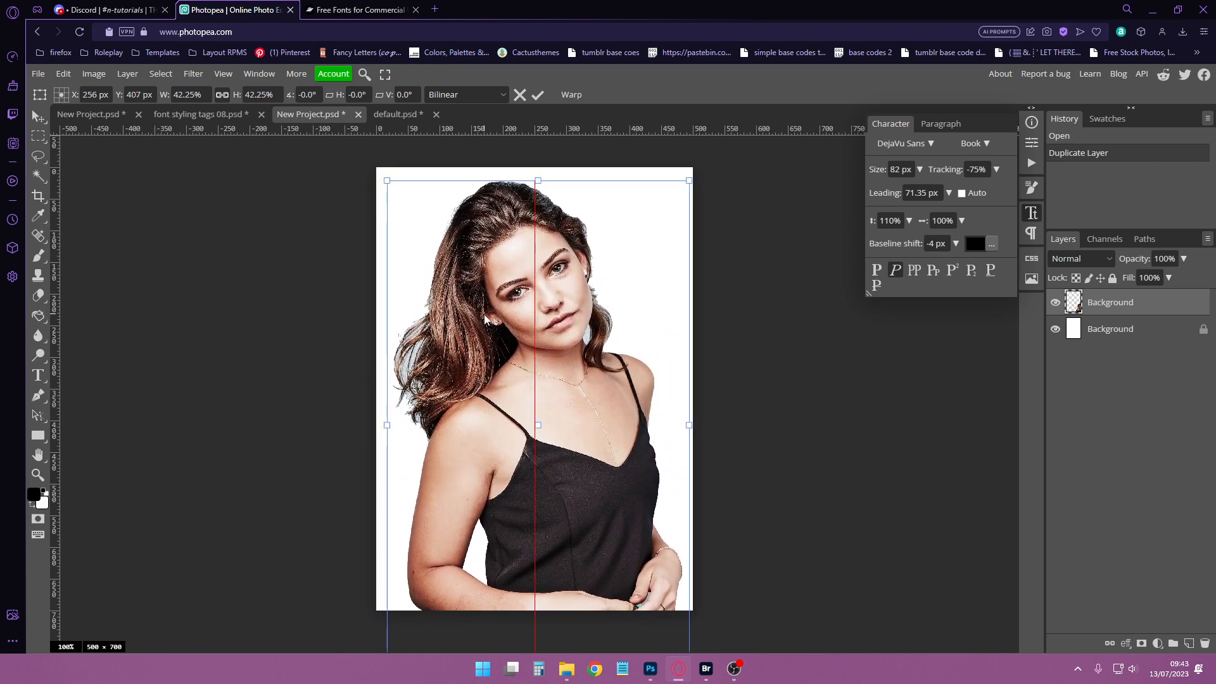
{"action": "key", "text": "Return"}
Step: Open freebs2.png from the Textures > Mine > Not used folder, copy its layer into New Project.psd and close it
{"action": "left_click", "coordinate": [38, 74]}
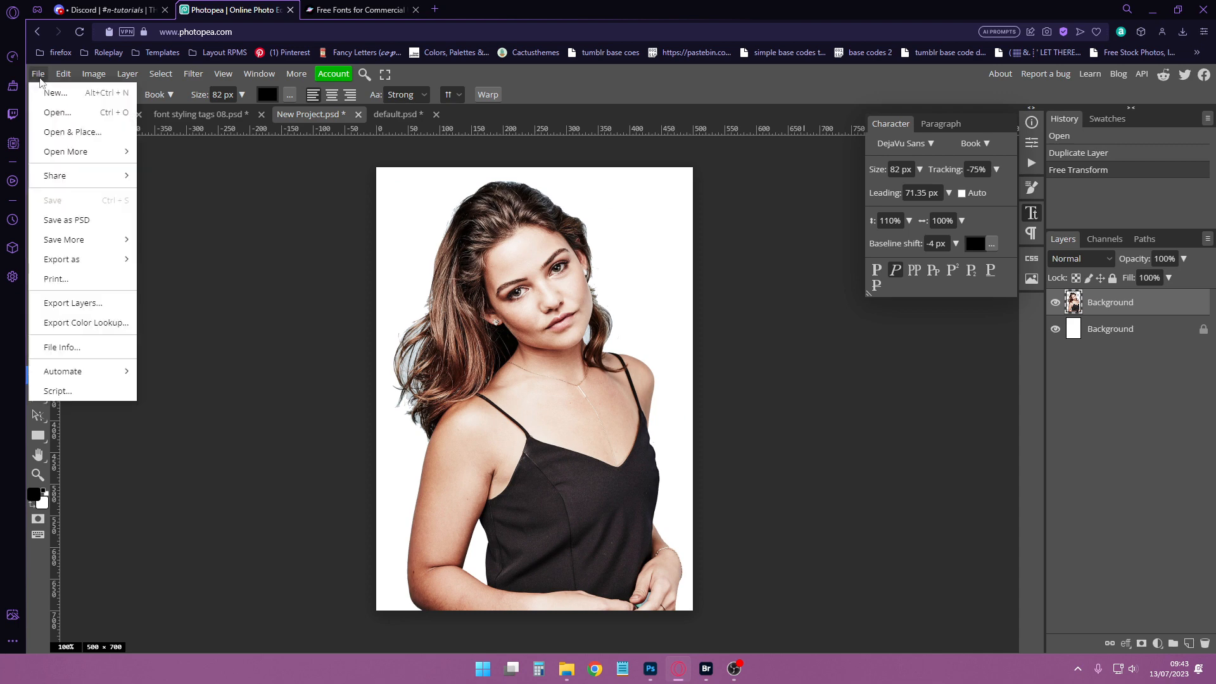
{"action": "left_click", "coordinate": [48, 113]}
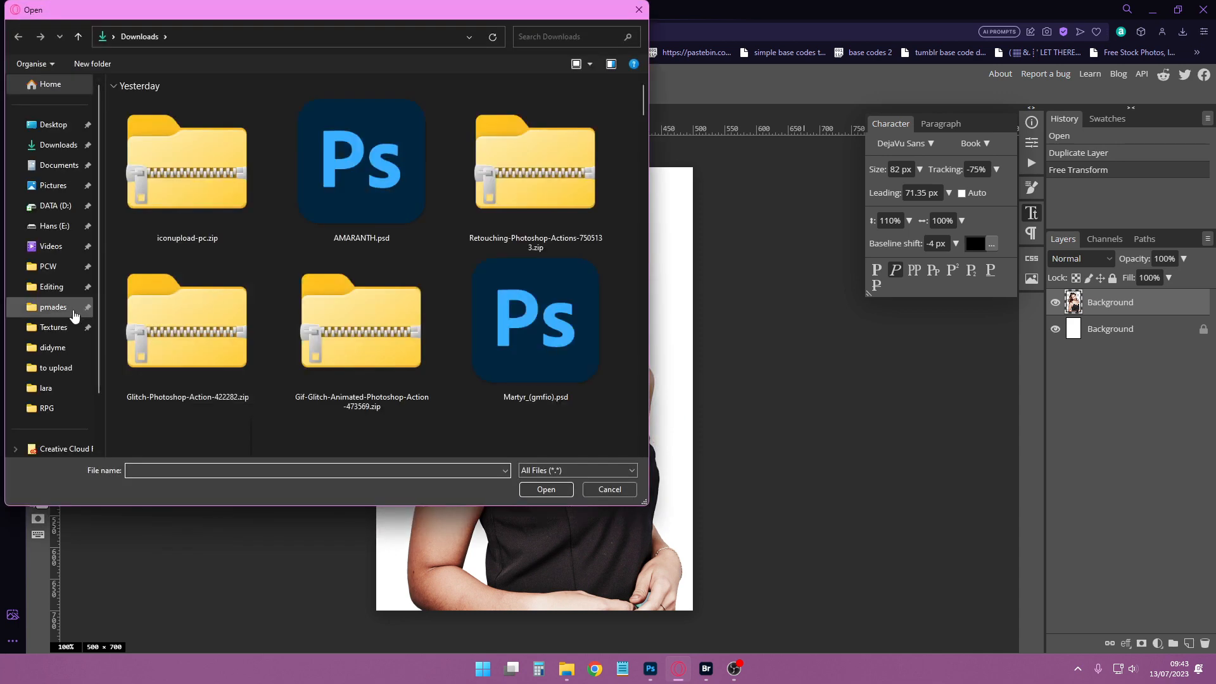
{"action": "left_click", "coordinate": [51, 287]}
{"action": "left_click", "coordinate": [54, 328]}
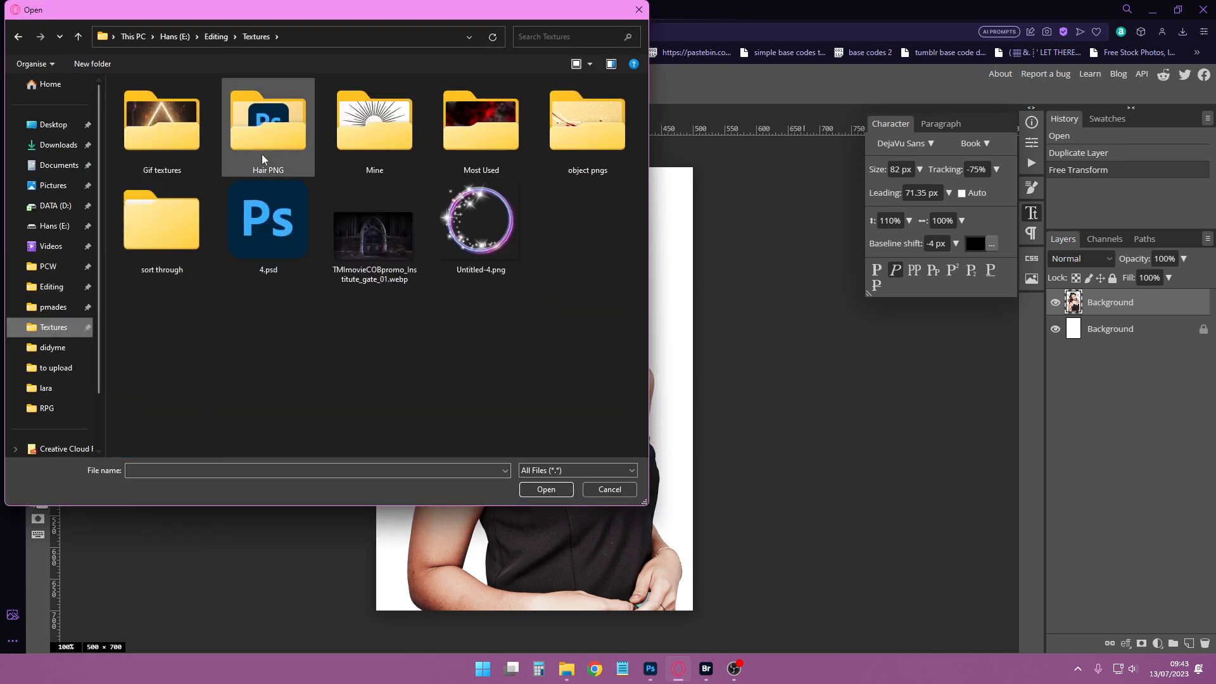
{"action": "double_click", "coordinate": [403, 130]}
{"action": "double_click", "coordinate": [266, 133]}
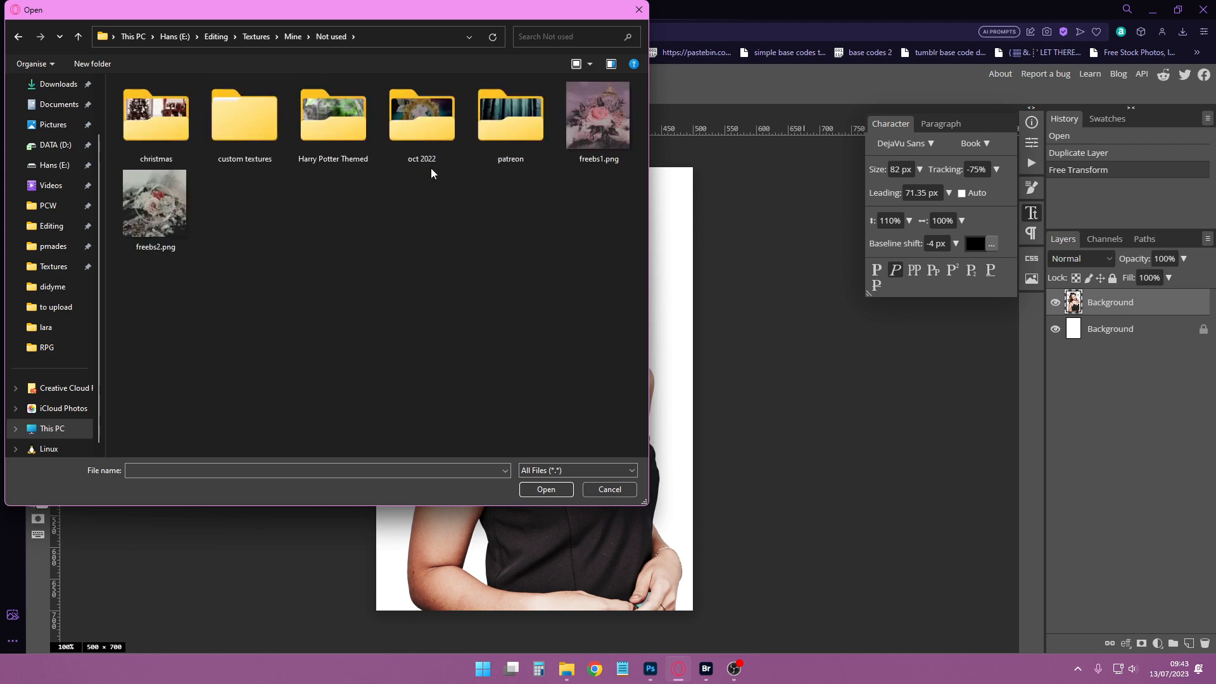
{"action": "double_click", "coordinate": [130, 211]}
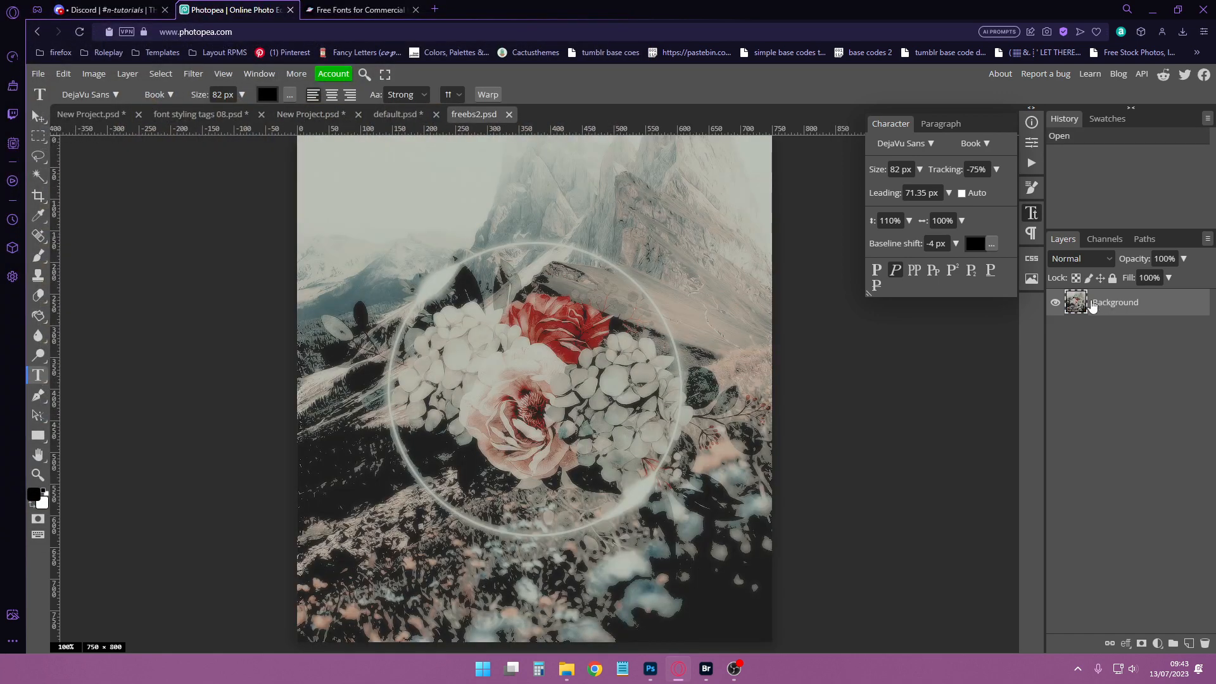
{"action": "left_click_drag", "start_coordinate": [1091, 306], "coordinate": [309, 107]}
{"action": "left_click", "coordinate": [508, 114]}
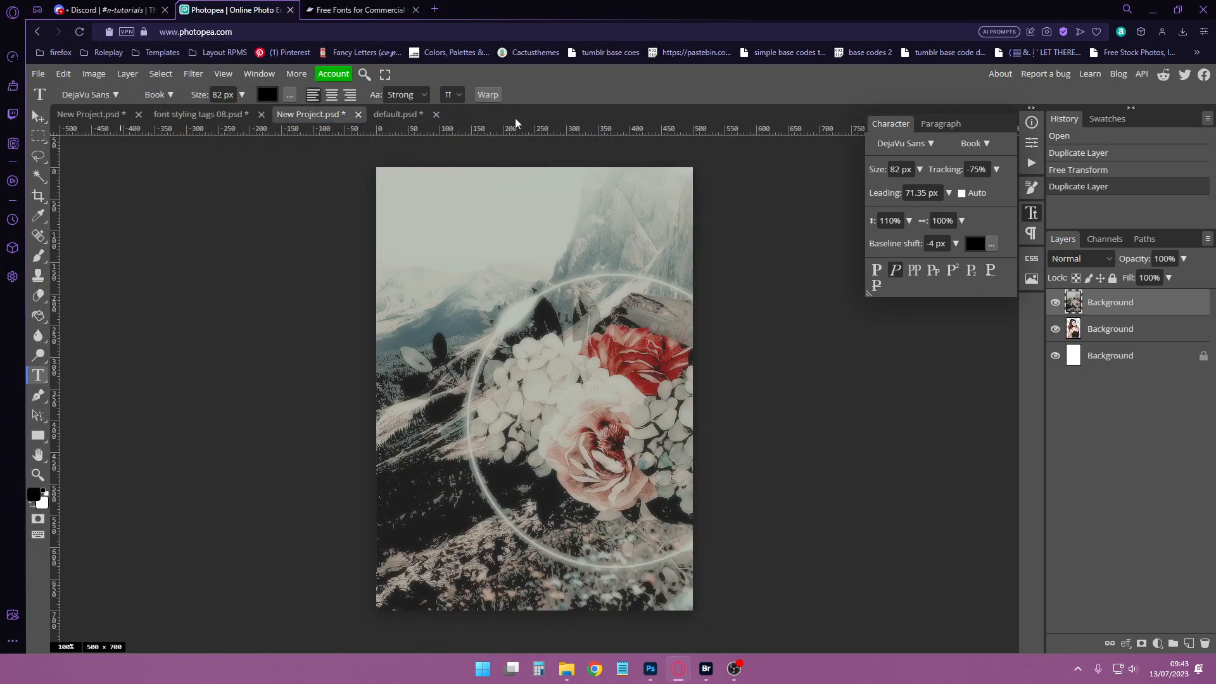
Step: Shift the floral texture layer left to centre its light ring on the page and place it beneath the portrait layer
{"action": "left_click", "coordinate": [63, 74]}
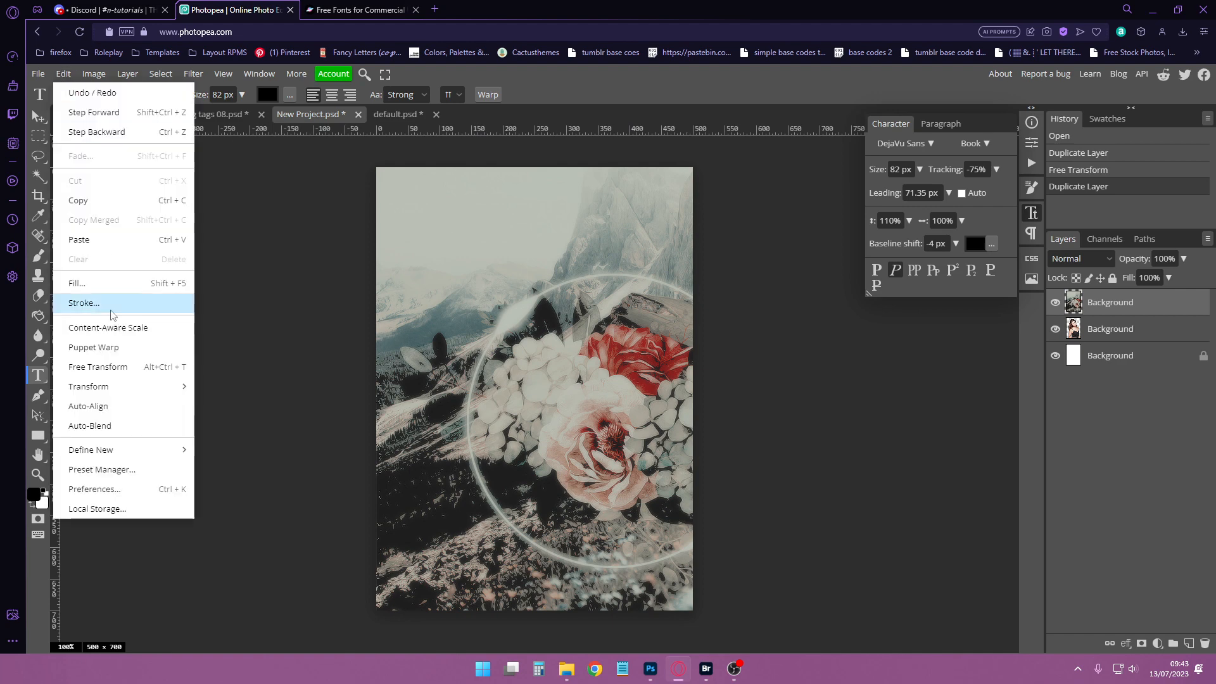
{"action": "left_click", "coordinate": [101, 370]}
{"action": "left_click_drag", "start_coordinate": [534, 430], "coordinate": [473, 423]}
{"action": "left_click_drag", "start_coordinate": [1130, 309], "coordinate": [1134, 350]}
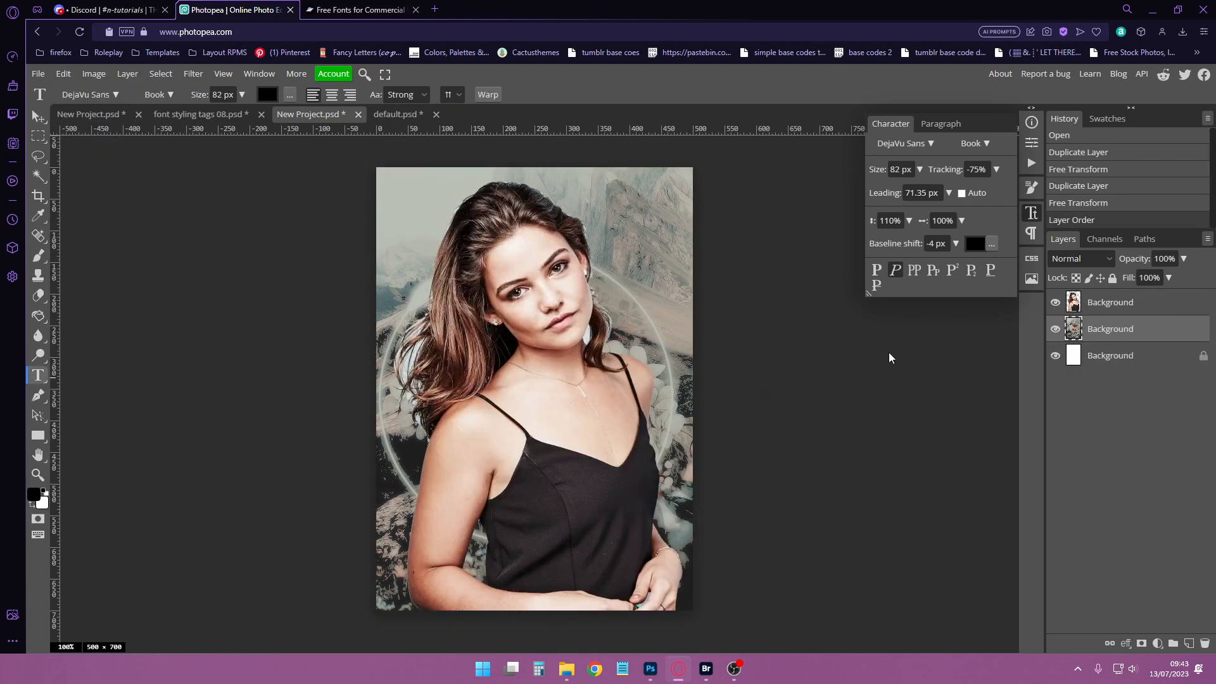
Step: Copy the AFTERMATH | XXBLACKS group from the other New Project.psd above the portrait layer and select the floral texture layer
{"action": "left_click", "coordinate": [102, 115]}
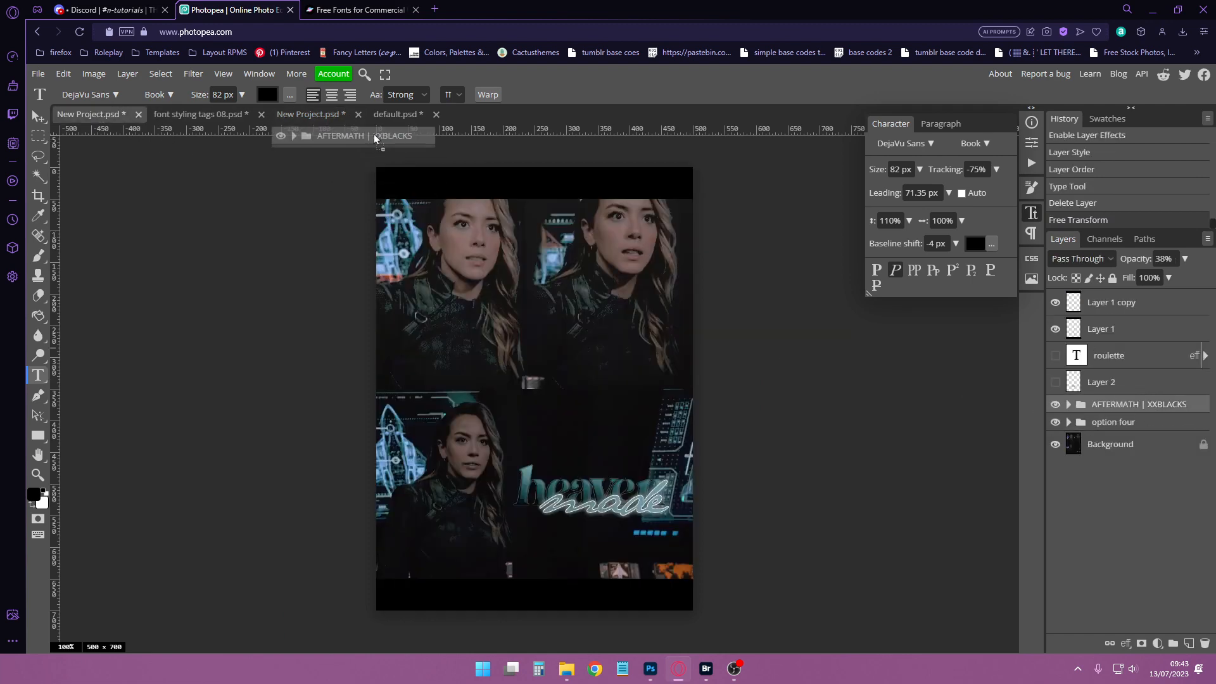
{"action": "left_click", "coordinate": [321, 116]}
{"action": "left_click_drag", "start_coordinate": [1140, 326], "coordinate": [1141, 300]}
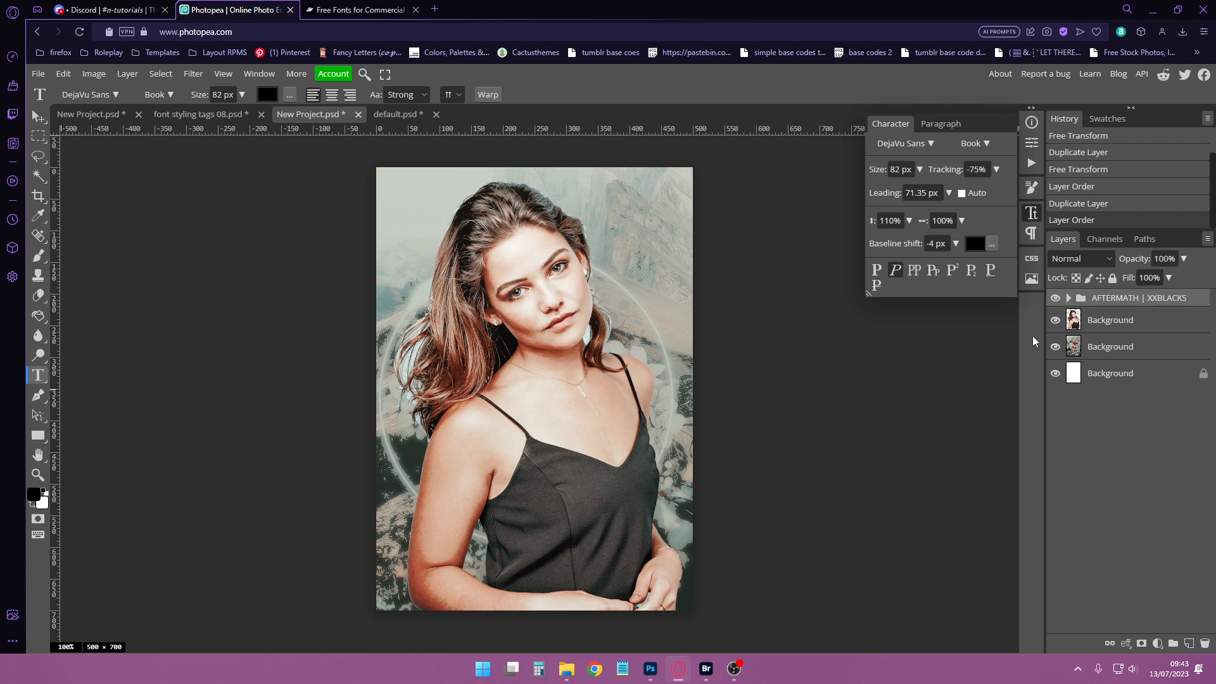
{"action": "left_click", "coordinate": [1117, 323]}
{"action": "left_click", "coordinate": [1119, 346]}
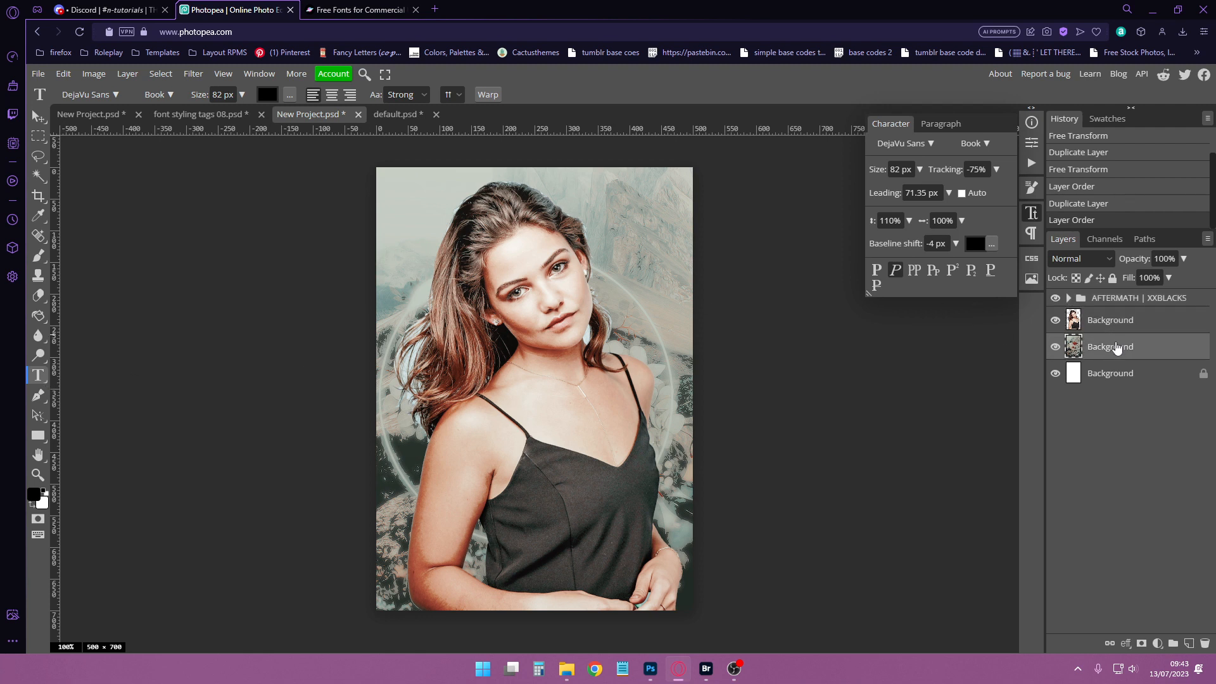
{"action": "left_click", "coordinate": [433, 252]}
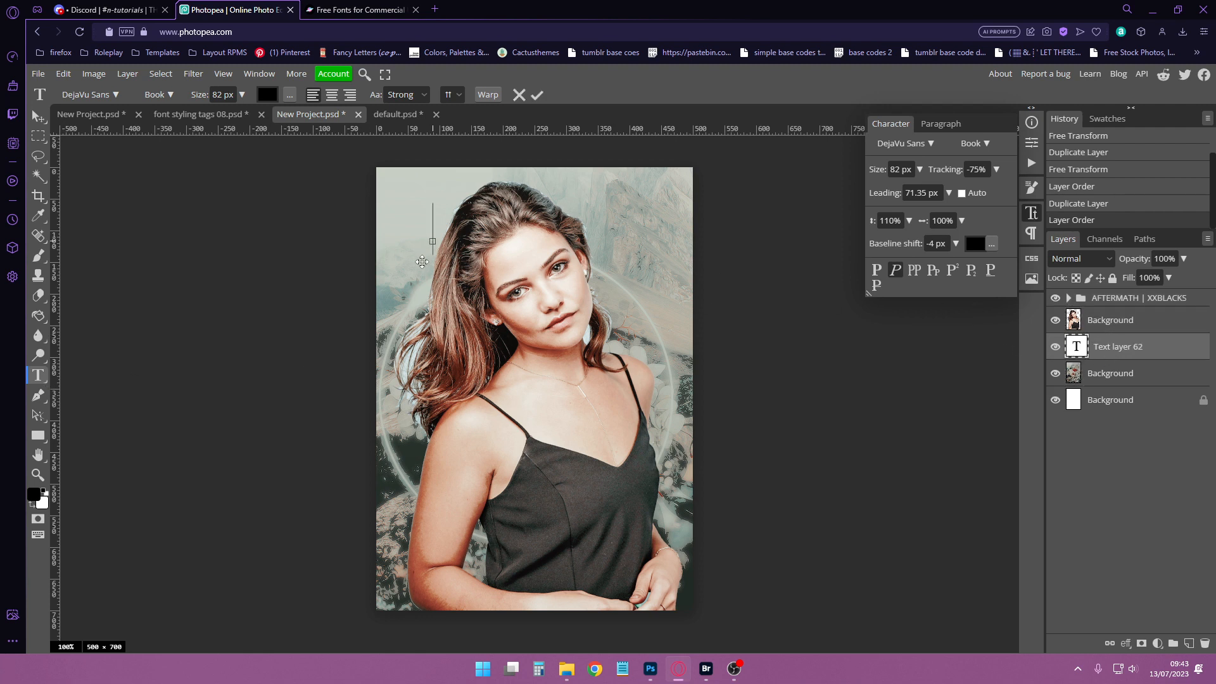
{"action": "left_click", "coordinate": [1120, 356]}
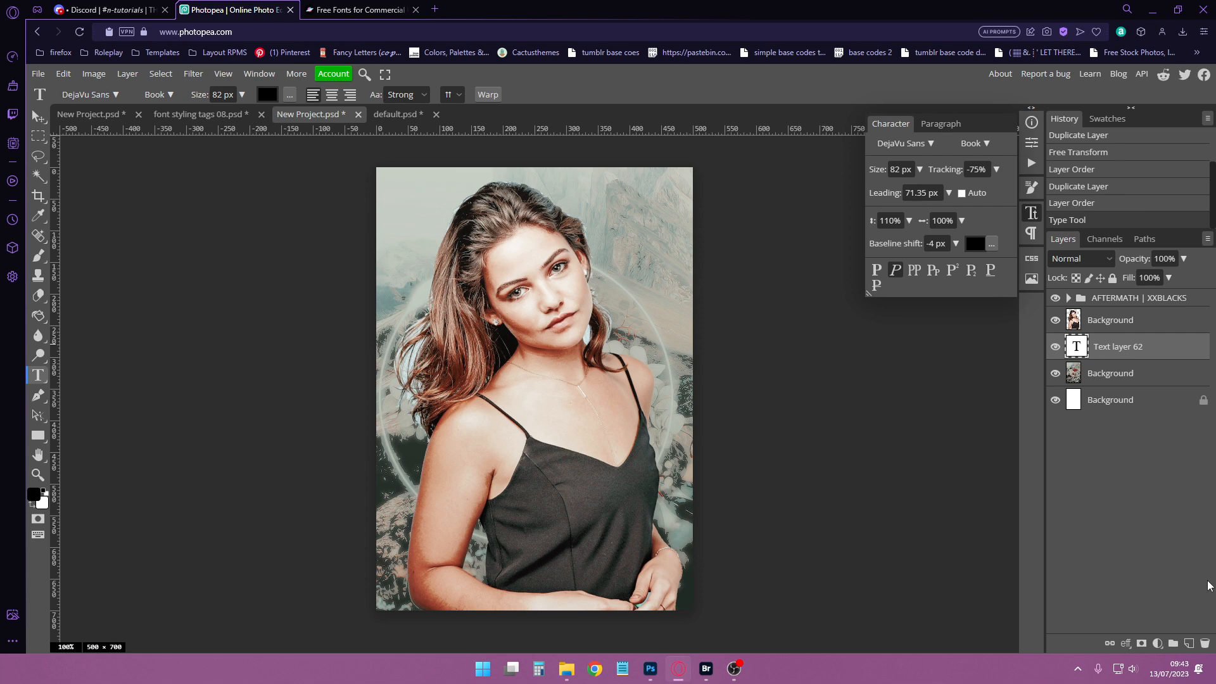
{"action": "left_click", "coordinate": [1206, 644]}
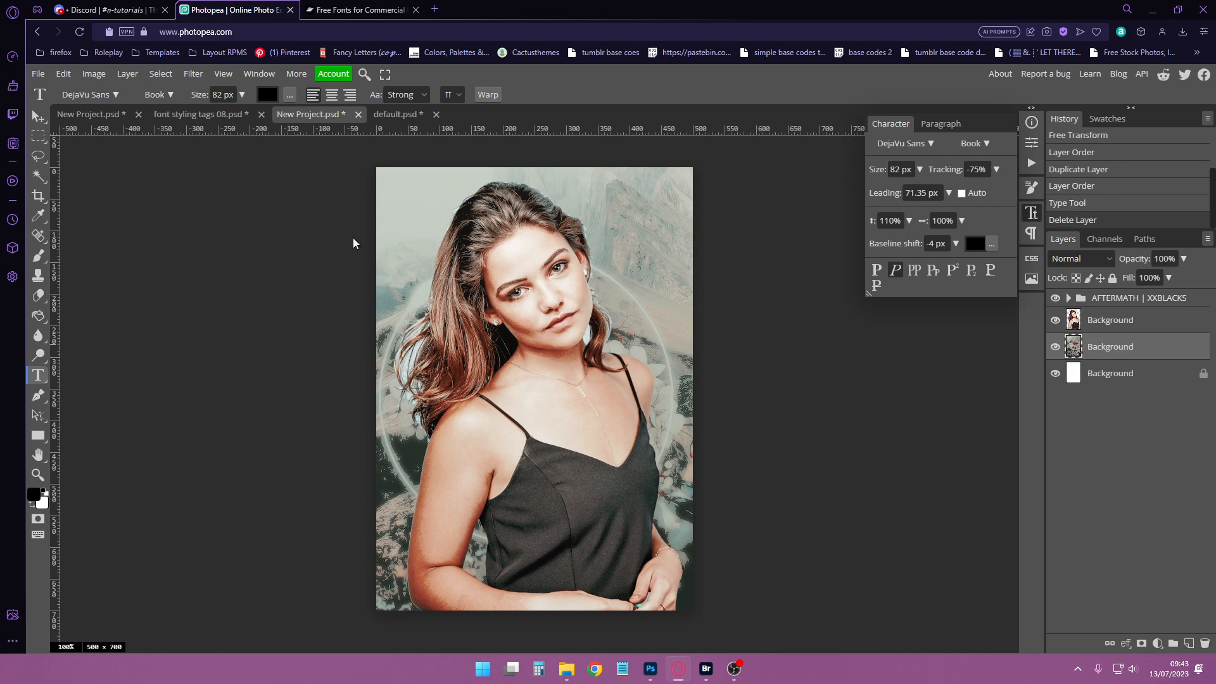
Step: Copy the option four group from font styling tags 08.psd above the texture layer and enlarge it to about 196% behind the head
{"action": "left_click", "coordinate": [197, 114]}
{"action": "left_click_drag", "start_coordinate": [1100, 352], "coordinate": [1054, 366]}
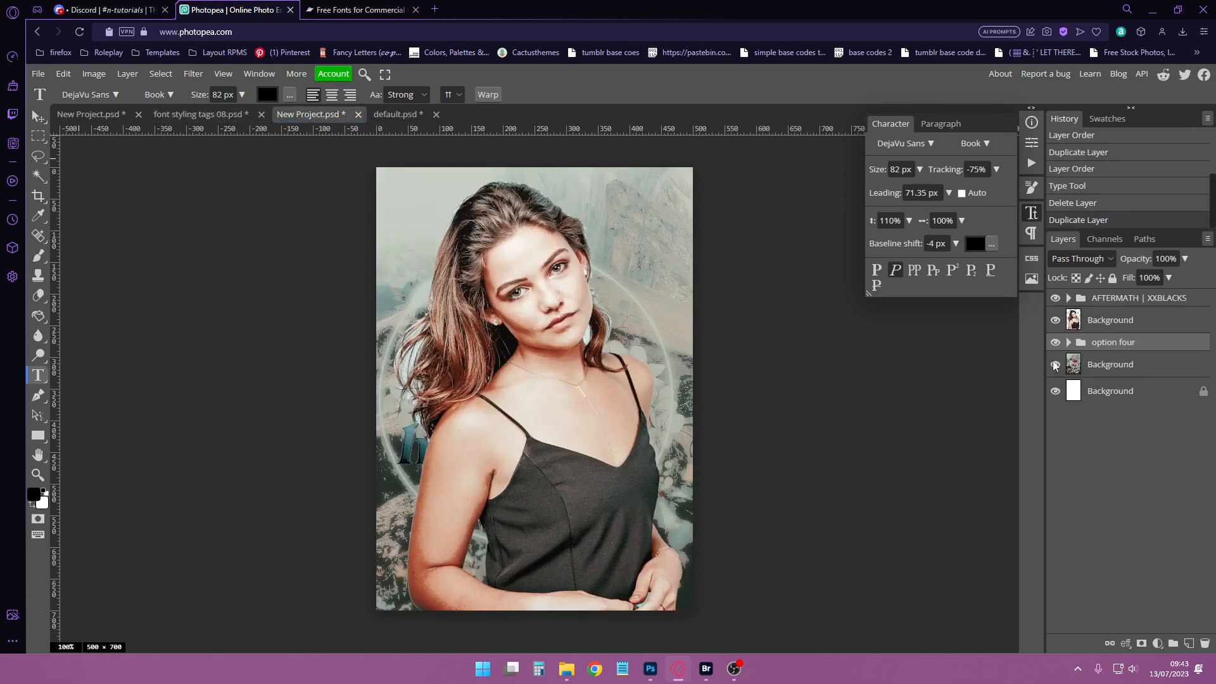
{"action": "left_click", "coordinate": [76, 82]}
{"action": "left_click", "coordinate": [114, 362]}
{"action": "left_click_drag", "start_coordinate": [532, 447], "coordinate": [756, 336]}
{"action": "left_click_drag", "start_coordinate": [639, 314], "coordinate": [545, 242]}
{"action": "left_click_drag", "start_coordinate": [694, 230], "coordinate": [682, 230]}
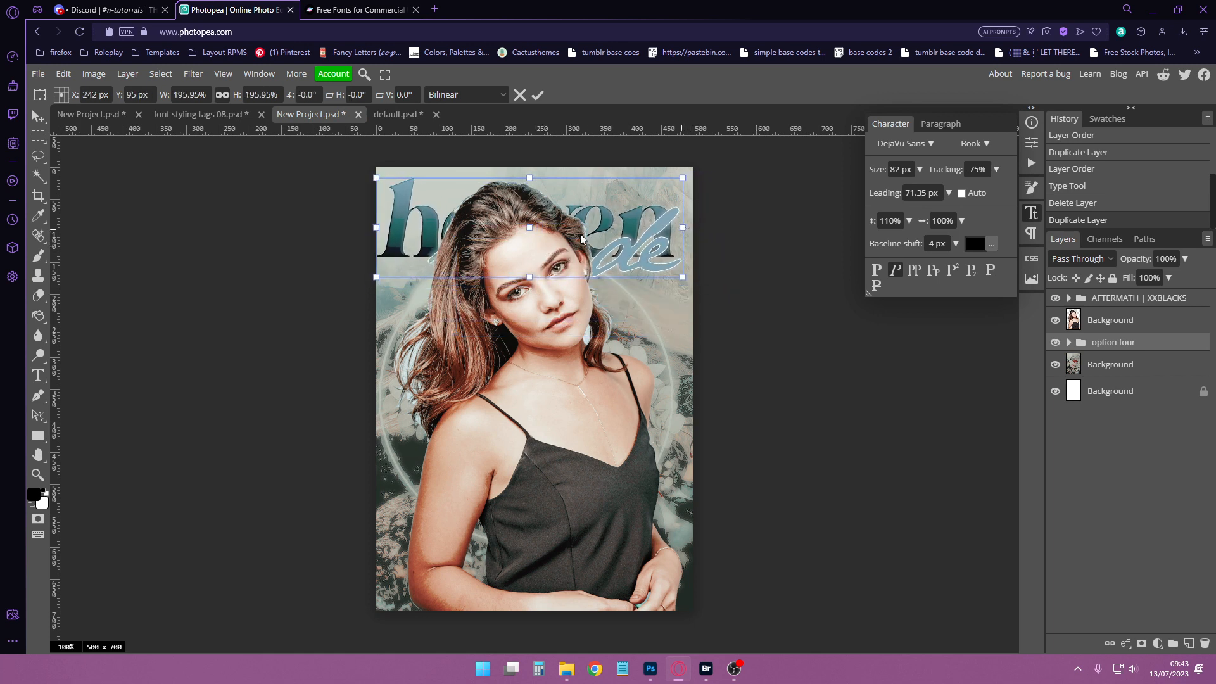
{"action": "left_click_drag", "start_coordinate": [582, 238], "coordinate": [587, 233]}
{"action": "key", "text": "Return"}
Step: Shrink the "made" text in the jane austen layer to about 48% and move it over the upper end of "heaven"
{"action": "left_click", "coordinate": [1068, 342]}
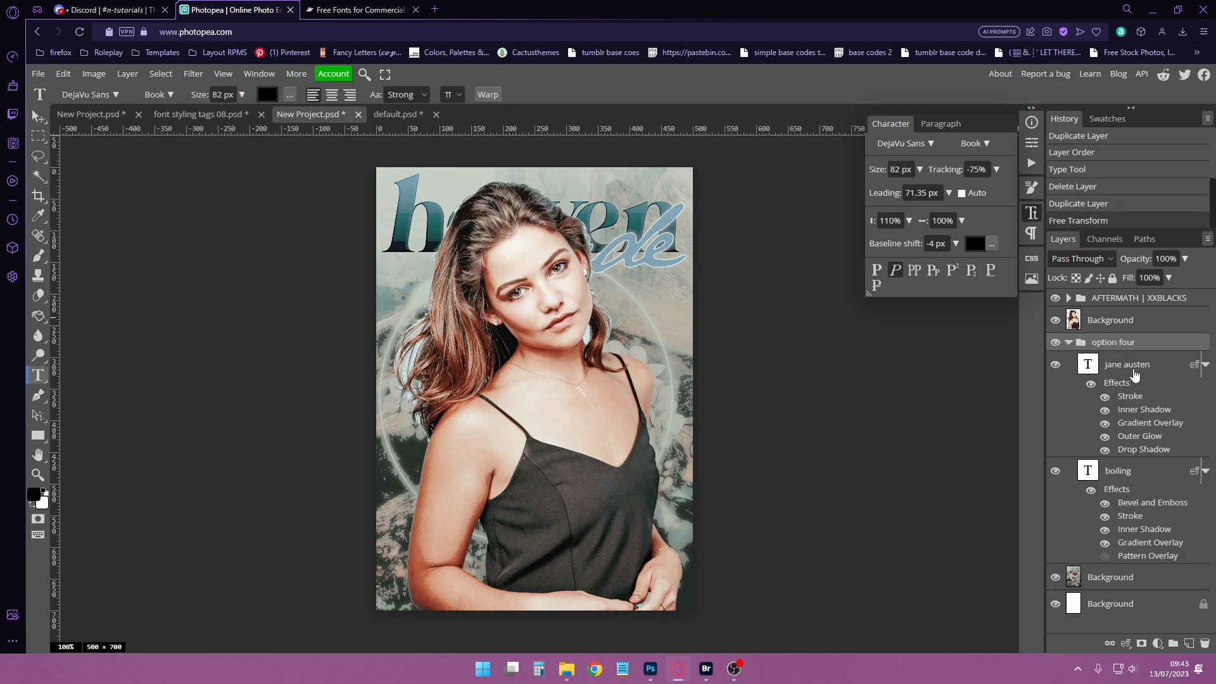
{"action": "left_click", "coordinate": [1134, 368]}
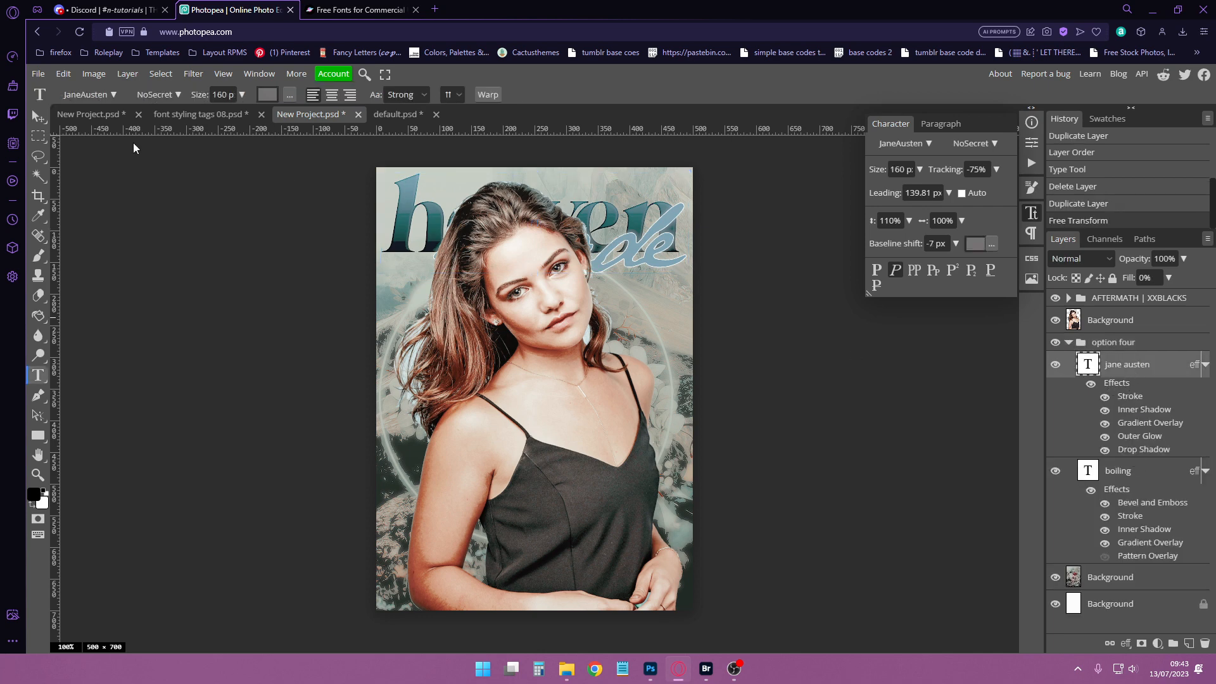
{"action": "left_click", "coordinate": [63, 73]}
{"action": "left_click", "coordinate": [122, 368]}
{"action": "left_click_drag", "start_coordinate": [611, 239], "coordinate": [628, 187]}
{"action": "left_click_drag", "start_coordinate": [535, 187], "coordinate": [603, 203]}
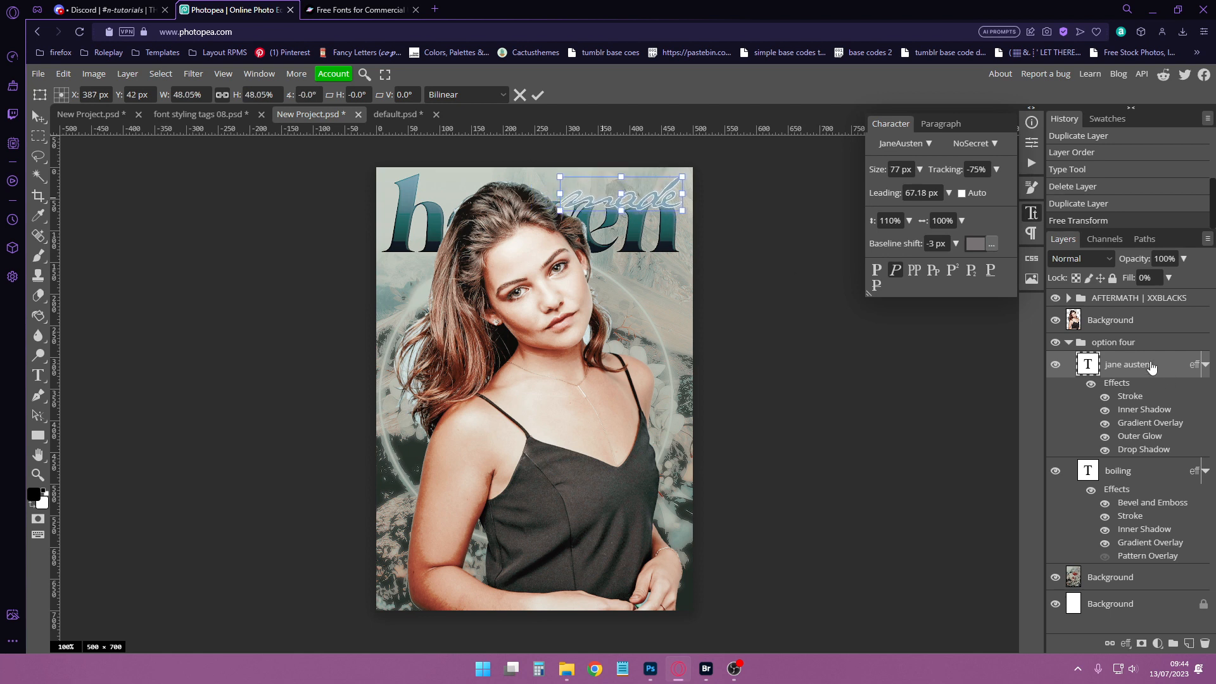
{"action": "key", "text": "Return"}
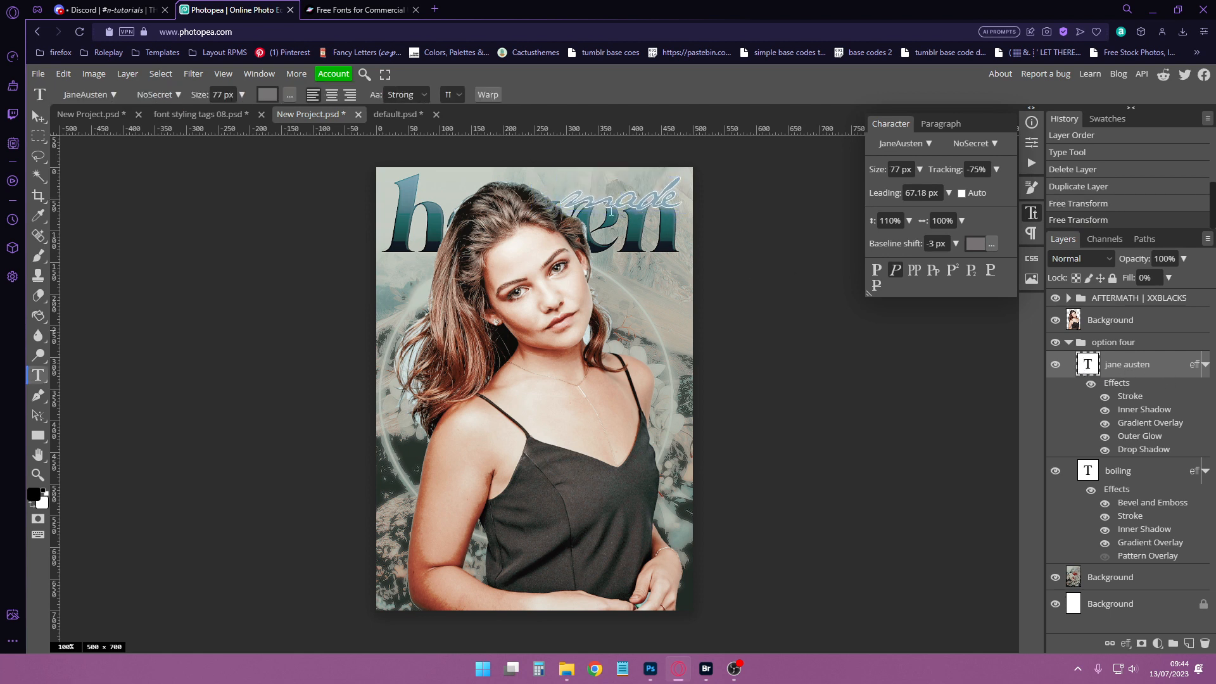
Step: Enlarge the "made" text to about 191 px so it spans the lower part of "heaven" behind the portrait
{"action": "left_click", "coordinate": [64, 73]}
{"action": "left_click", "coordinate": [82, 361]}
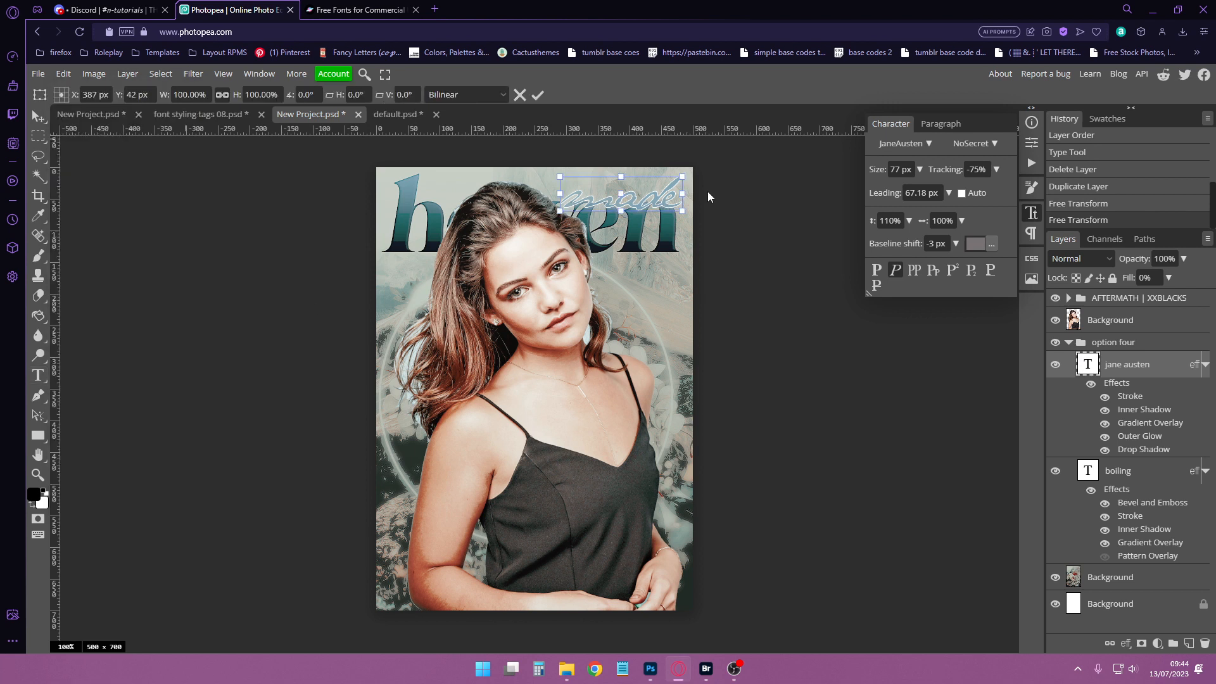
{"action": "left_click_drag", "start_coordinate": [625, 210], "coordinate": [633, 263]}
{"action": "left_click_drag", "start_coordinate": [677, 217], "coordinate": [577, 233]}
{"action": "key", "text": "Return"}
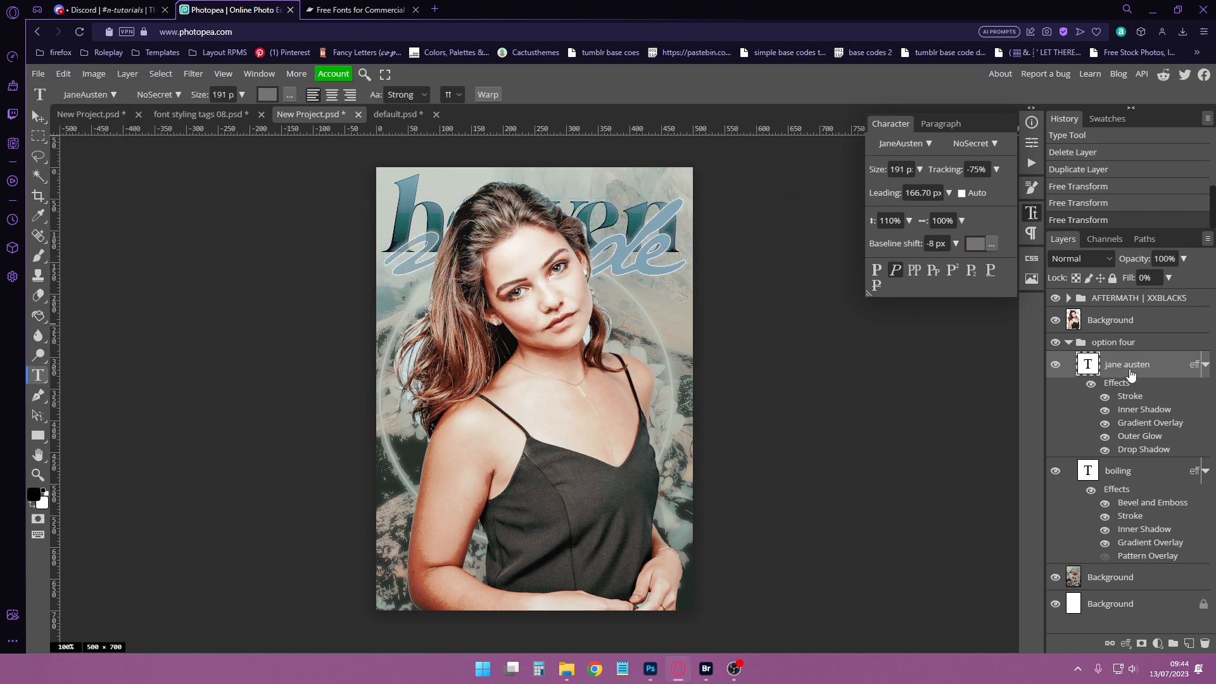
Step: Change the font of the jane austen text layer to Boiling Demo
{"action": "left_click", "coordinate": [116, 93]}
{"action": "left_click", "coordinate": [118, 200]}
{"action": "type", "text": "boil"}
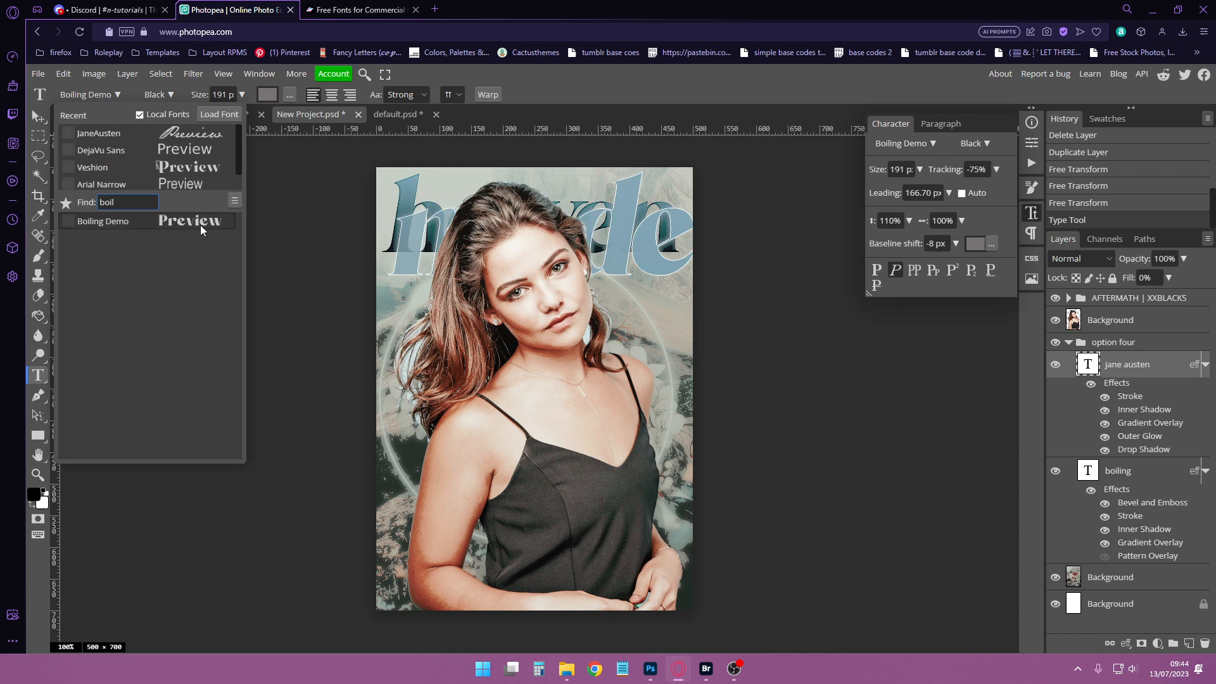
{"action": "left_click", "coordinate": [200, 225]}
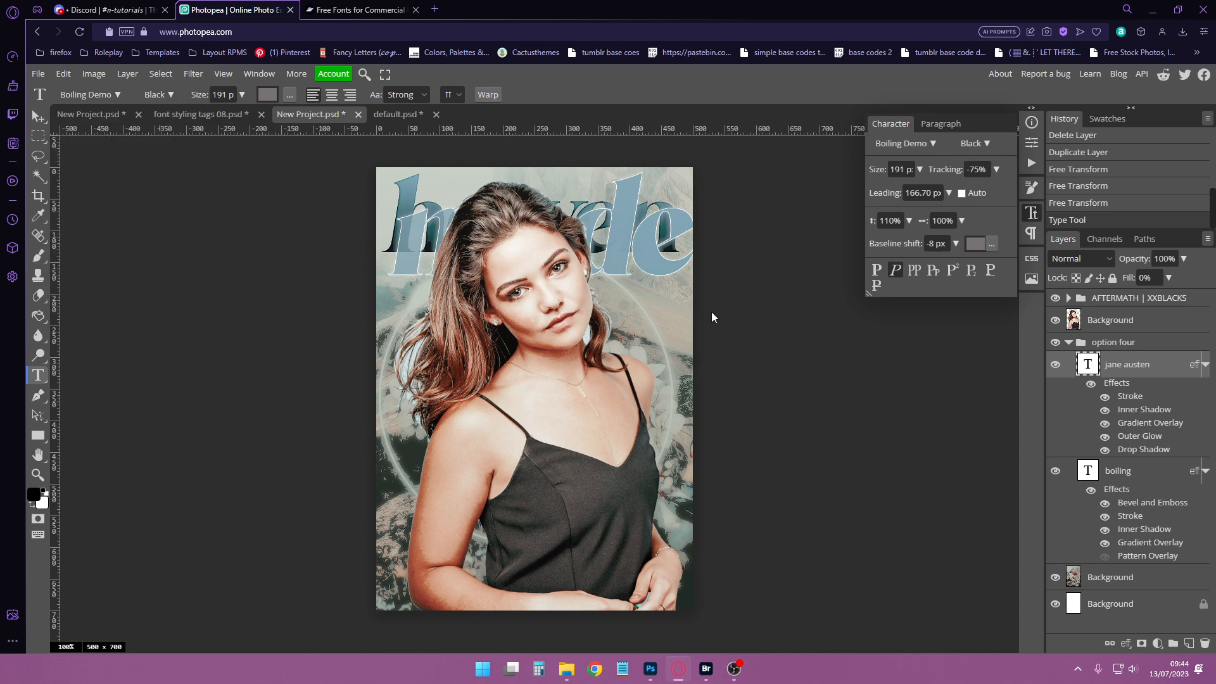
{"action": "left_click", "coordinate": [63, 73]}
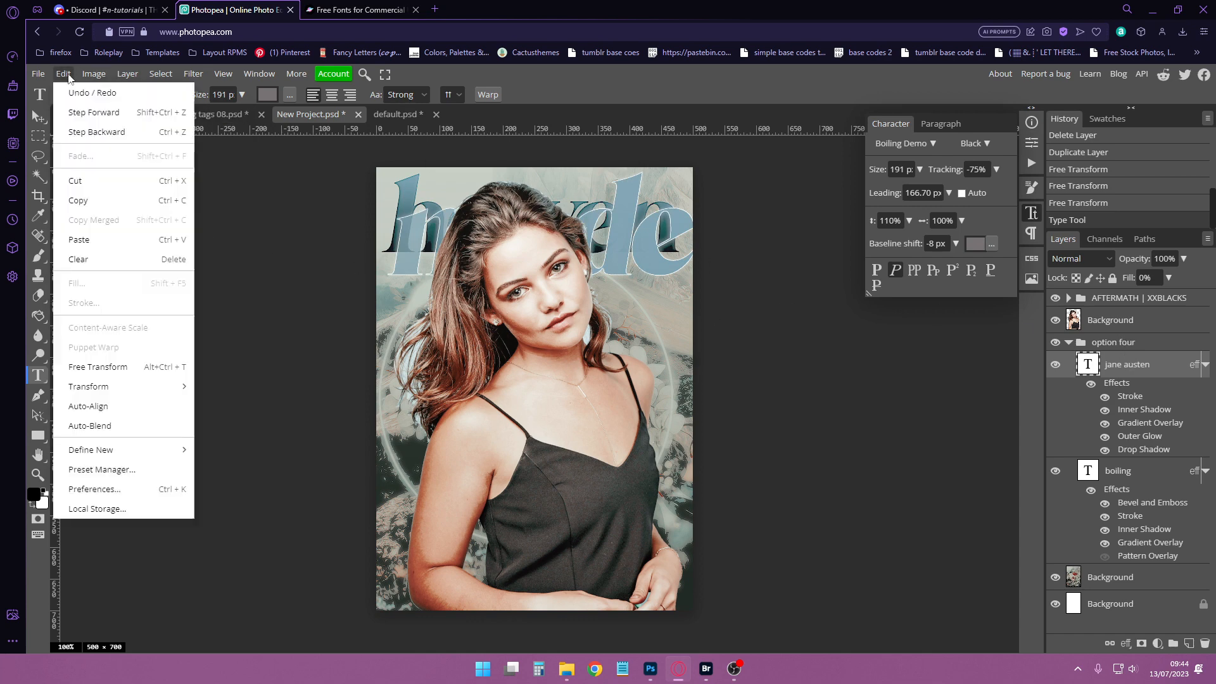
{"action": "left_click", "coordinate": [95, 361]}
{"action": "left_click_drag", "start_coordinate": [699, 218], "coordinate": [664, 226]}
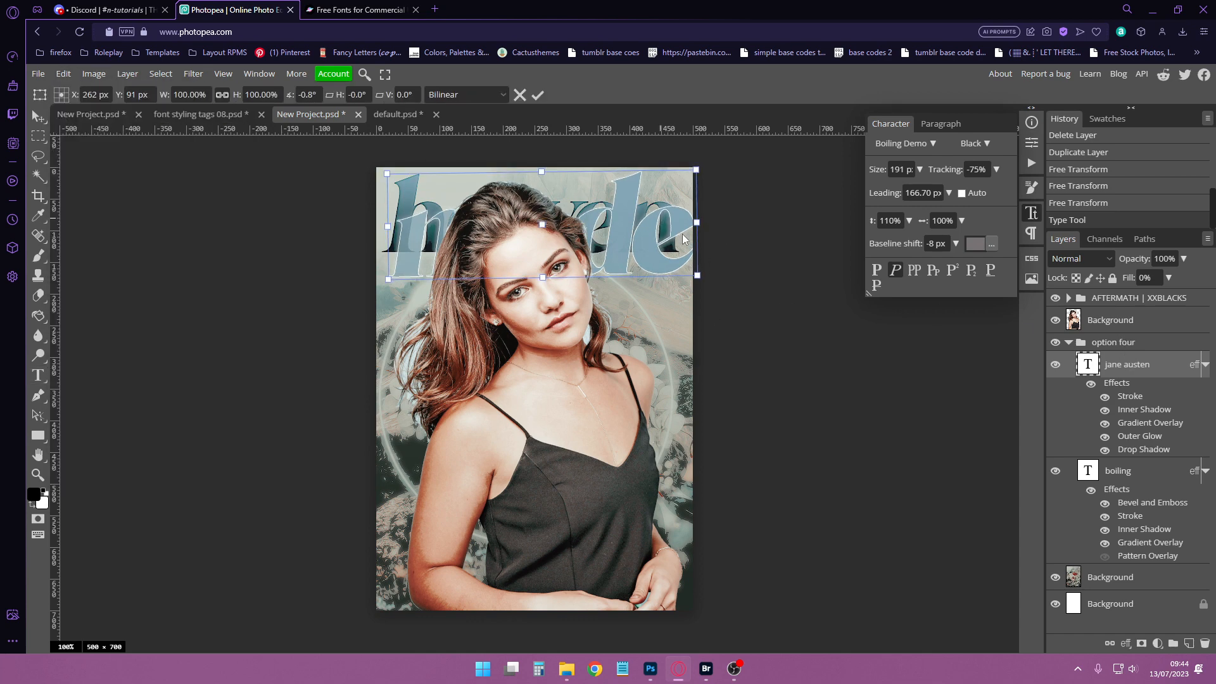
{"action": "key", "text": "Return"}
Step: Scale the "made" text down to about 164 px and lower it so it overlaps the bottom of "heaven"
{"action": "left_click", "coordinate": [64, 73]}
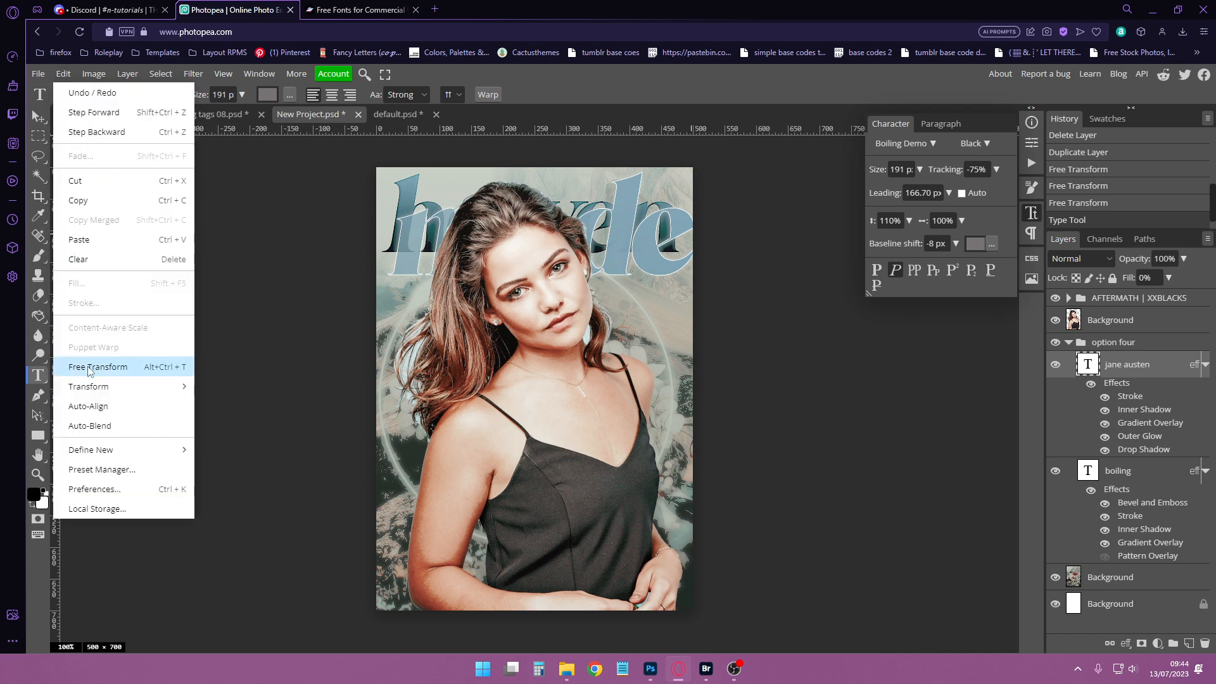
{"action": "left_click", "coordinate": [95, 361]}
{"action": "left_click_drag", "start_coordinate": [697, 224], "coordinate": [652, 225]}
{"action": "left_click_drag", "start_coordinate": [589, 226], "coordinate": [602, 251]}
{"action": "key", "text": "Return"}
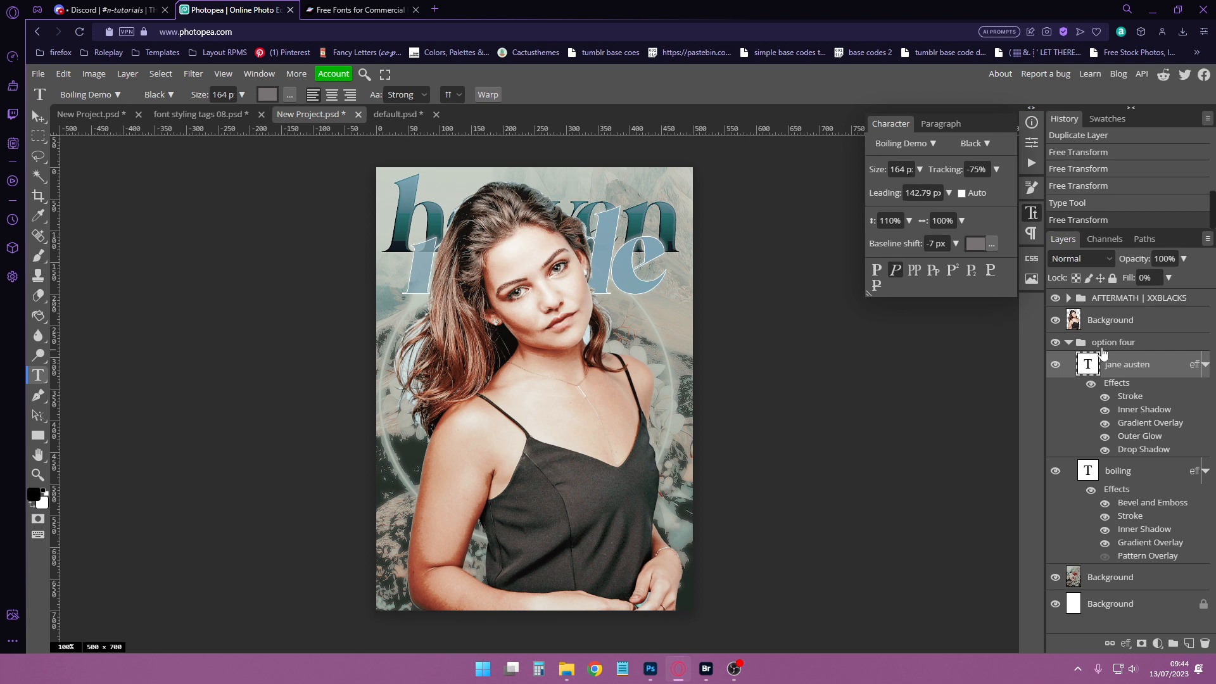
Step: Delete the option four group from New Project.psd
{"action": "left_click", "coordinate": [1075, 346]}
{"action": "left_click", "coordinate": [1205, 643]}
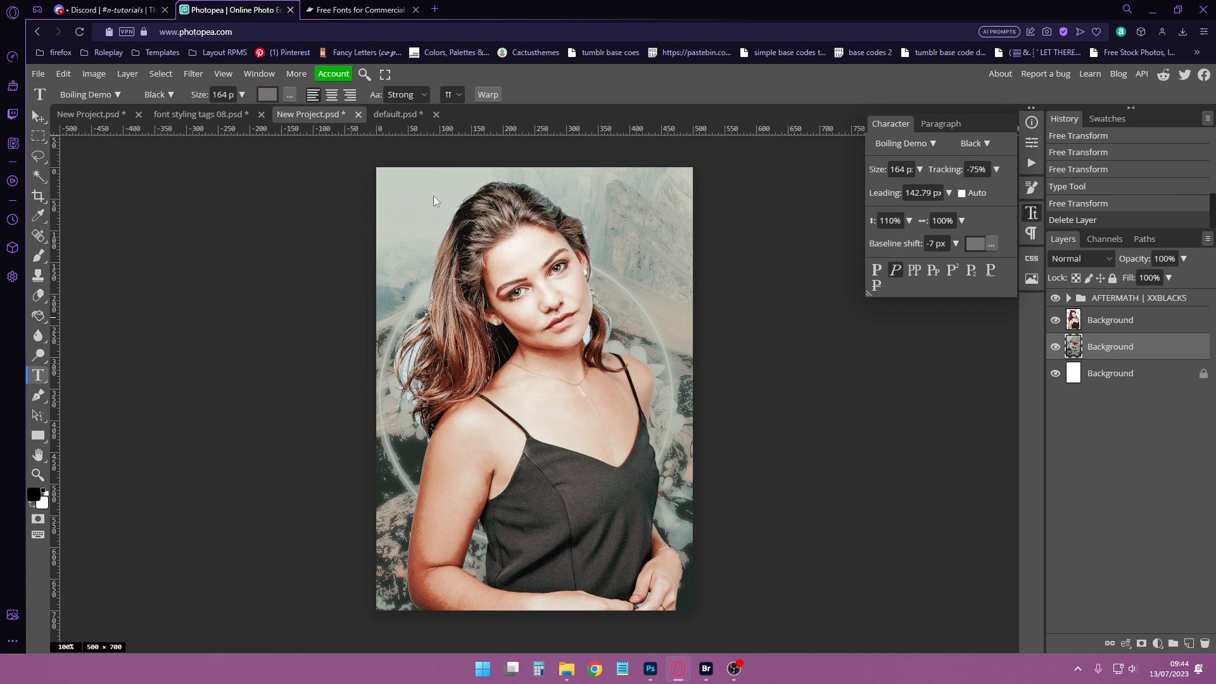
Step: Identify the SIXTH SENSE style by toggling groups in font styling tags 08.psd, and copy its option five group into New Project.psd
{"action": "left_click", "coordinate": [207, 113]}
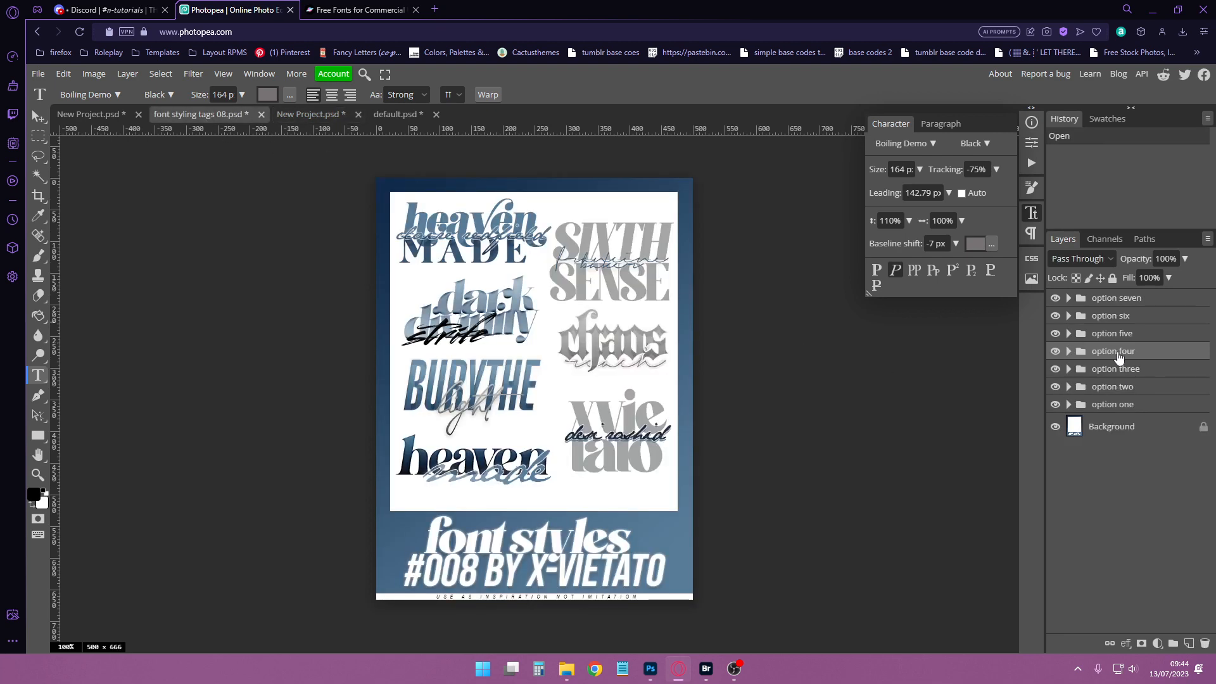
{"action": "left_click", "coordinate": [1055, 297]}
{"action": "left_click", "coordinate": [1055, 298]}
{"action": "left_click", "coordinate": [1055, 315]}
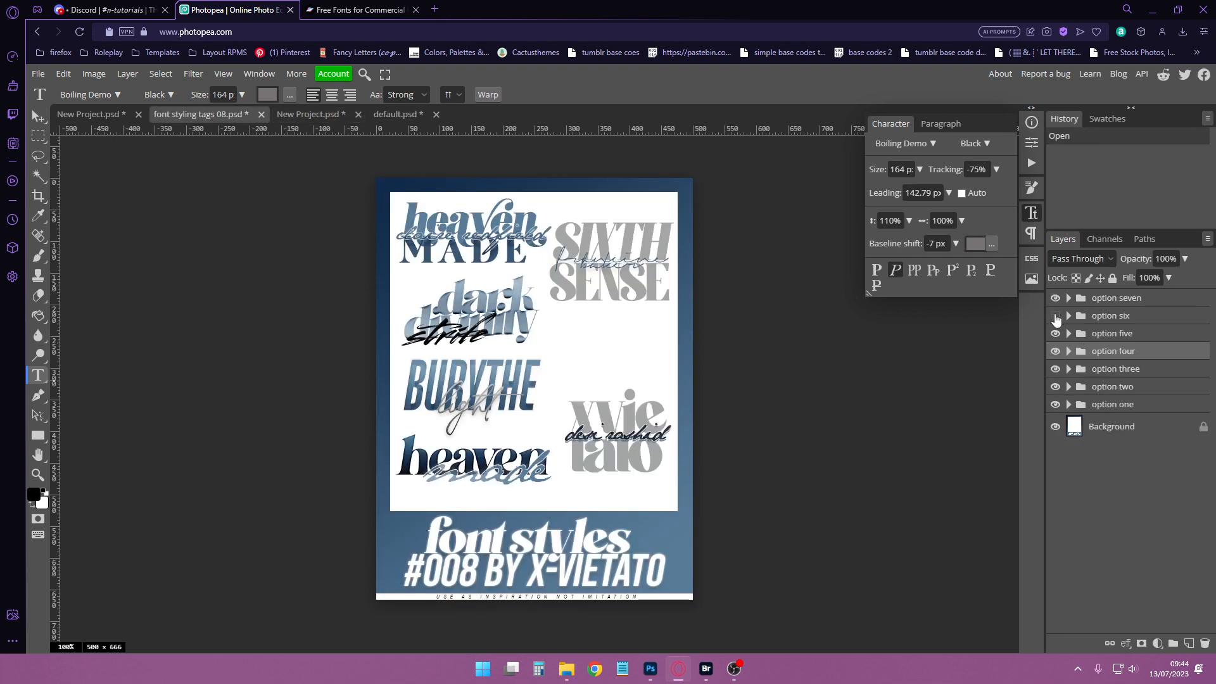
{"action": "left_click", "coordinate": [1055, 315]}
{"action": "left_click", "coordinate": [1054, 334]}
{"action": "left_click", "coordinate": [1055, 333]}
{"action": "left_click_drag", "start_coordinate": [1137, 338], "coordinate": [330, 110]}
Step: Enlarge the option five group to about 250% and centre it across the upper part of the canvas behind the portrait
{"action": "left_click", "coordinate": [64, 73]}
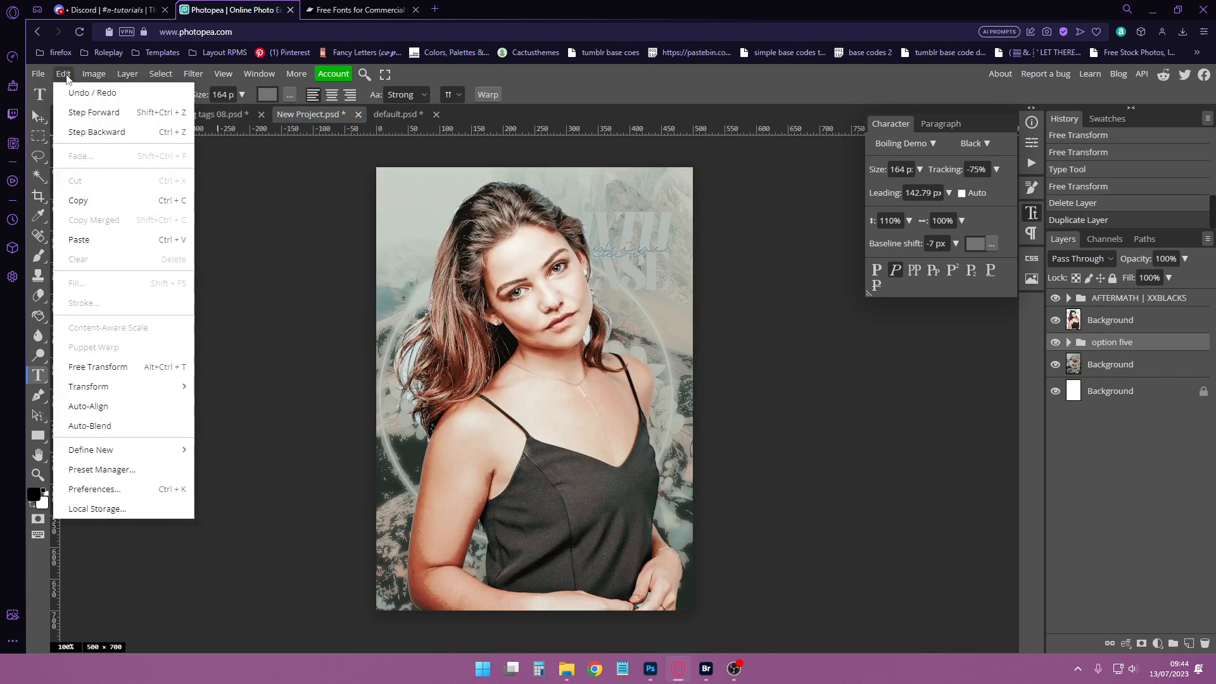
{"action": "left_click", "coordinate": [83, 365]}
{"action": "left_click_drag", "start_coordinate": [546, 250], "coordinate": [359, 249]}
{"action": "left_click_drag", "start_coordinate": [569, 273], "coordinate": [583, 298]}
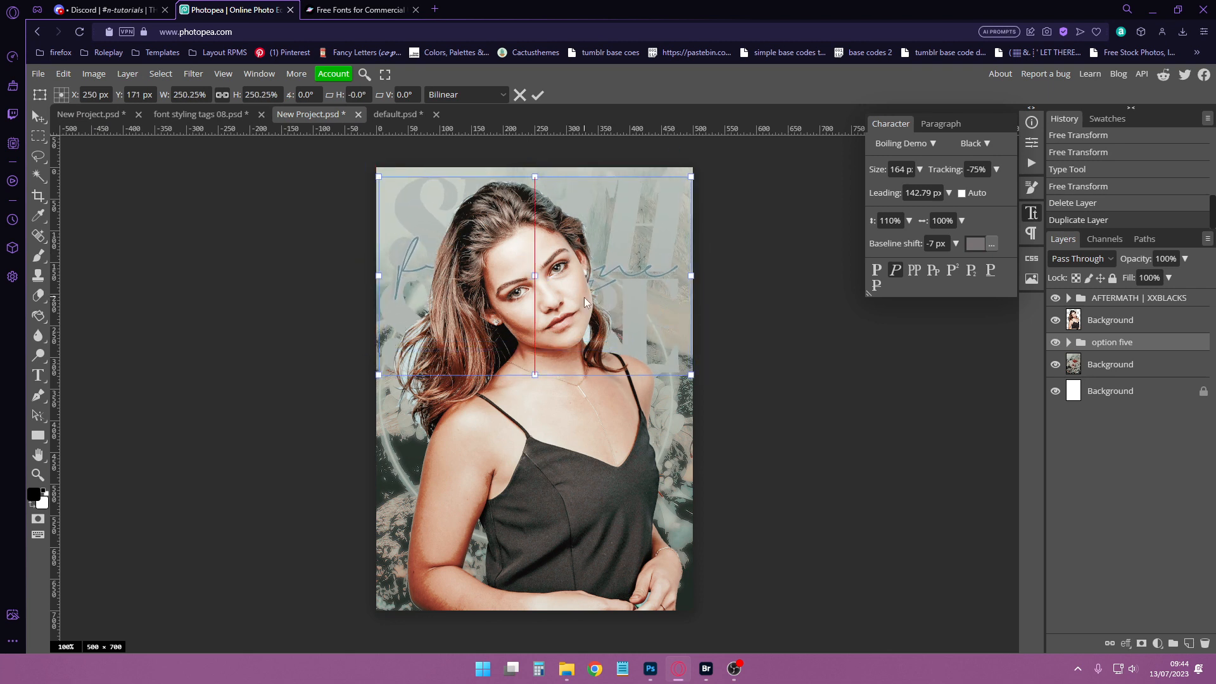
{"action": "key", "text": "Return"}
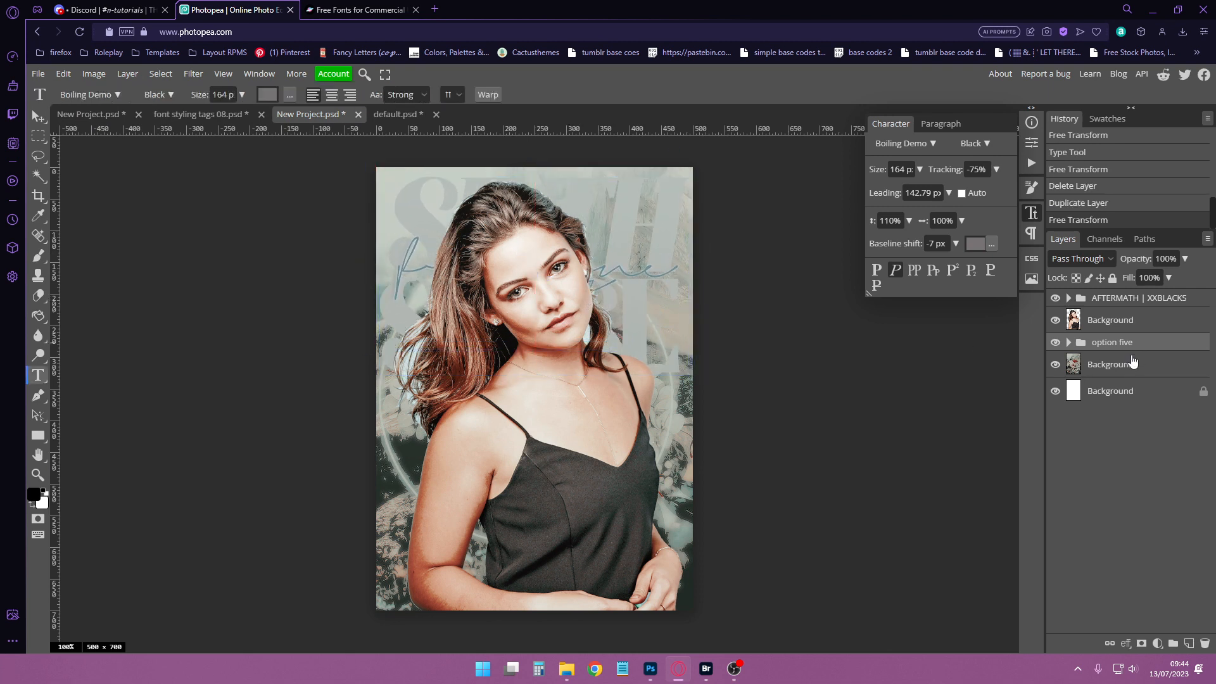
Step: Scale the option five group down to about 35% and place it over the long hair beside the shoulder
{"action": "left_click", "coordinate": [71, 73]}
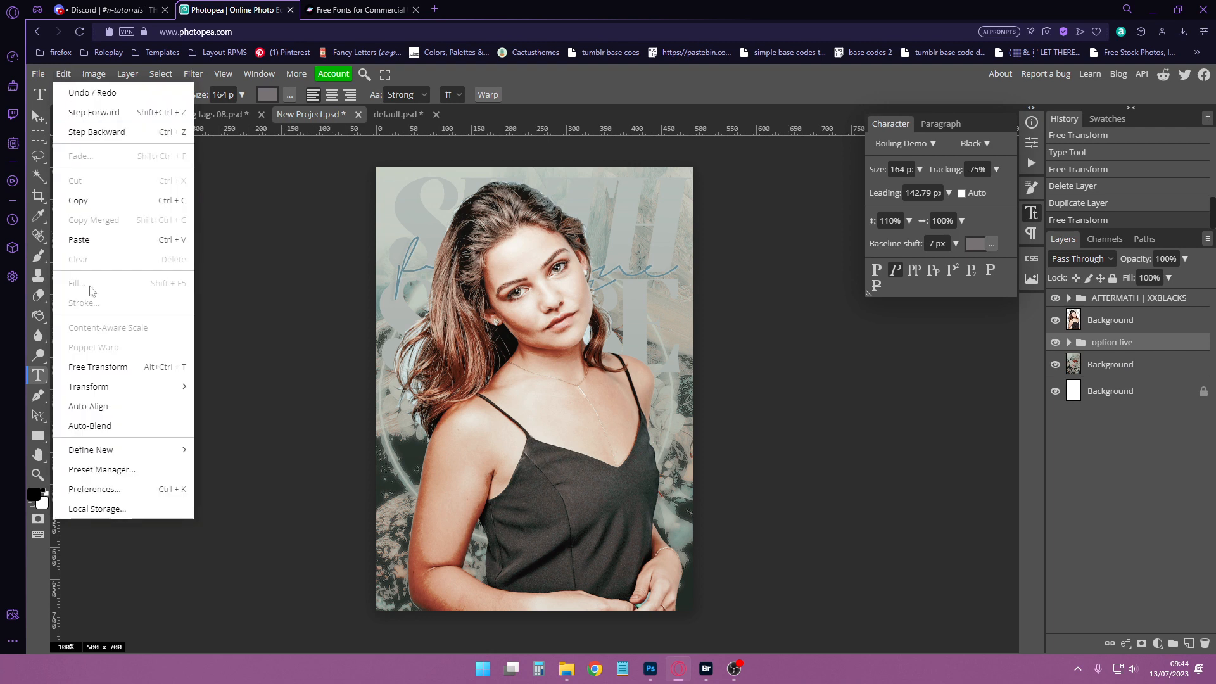
{"action": "left_click", "coordinate": [105, 366]}
{"action": "left_click_drag", "start_coordinate": [377, 275], "coordinate": [581, 275]}
{"action": "left_click_drag", "start_coordinate": [661, 278], "coordinate": [465, 379]}
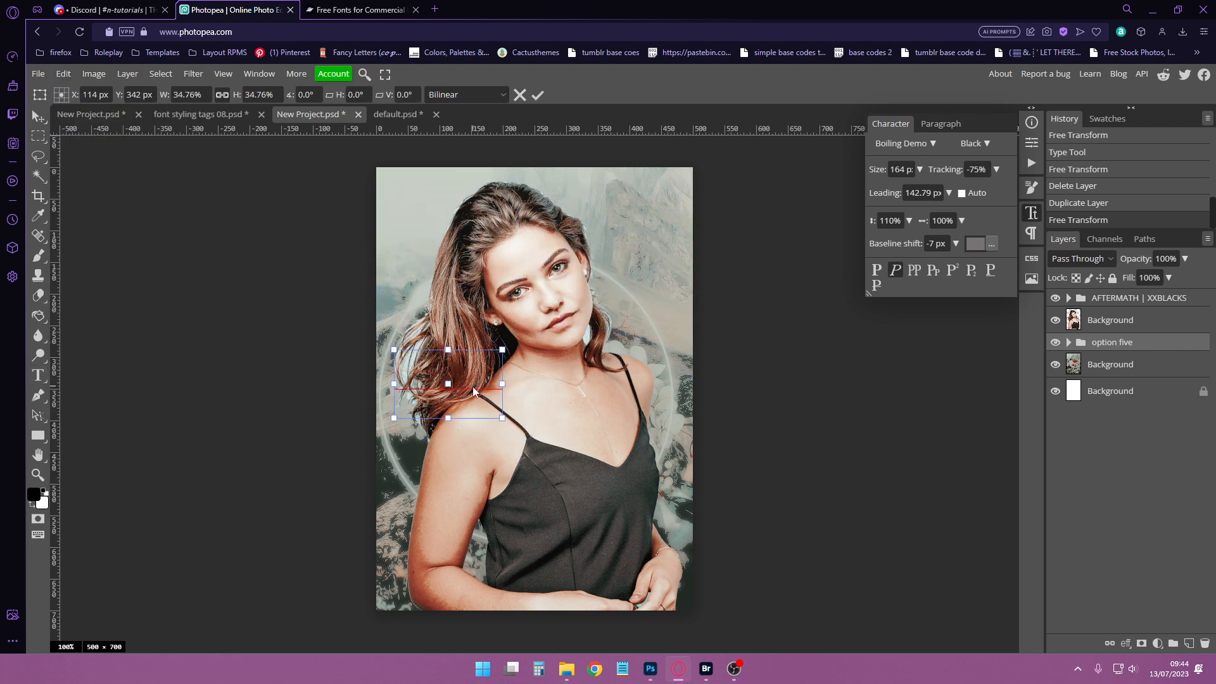
Step: Move the option five group above the portrait layer and nudge it to about X 119 px, Y 337 px
{"action": "left_click_drag", "start_coordinate": [1088, 345], "coordinate": [1095, 314]}
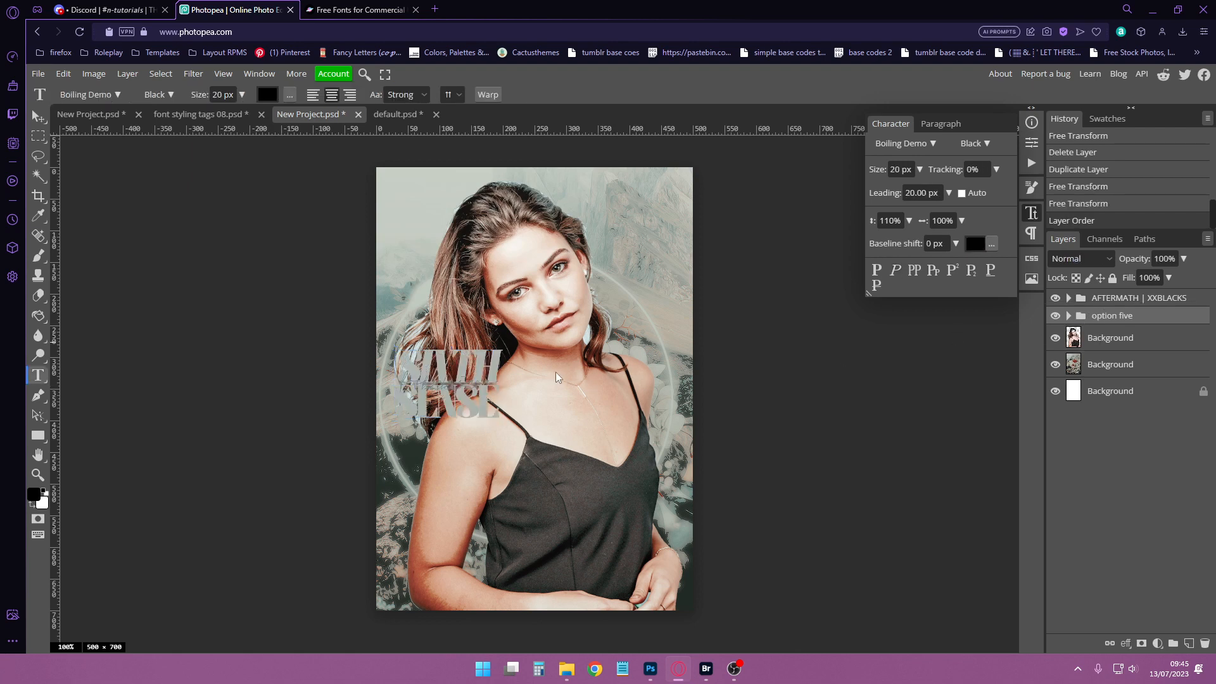
{"action": "left_click", "coordinate": [64, 73]}
{"action": "left_click", "coordinate": [104, 365]}
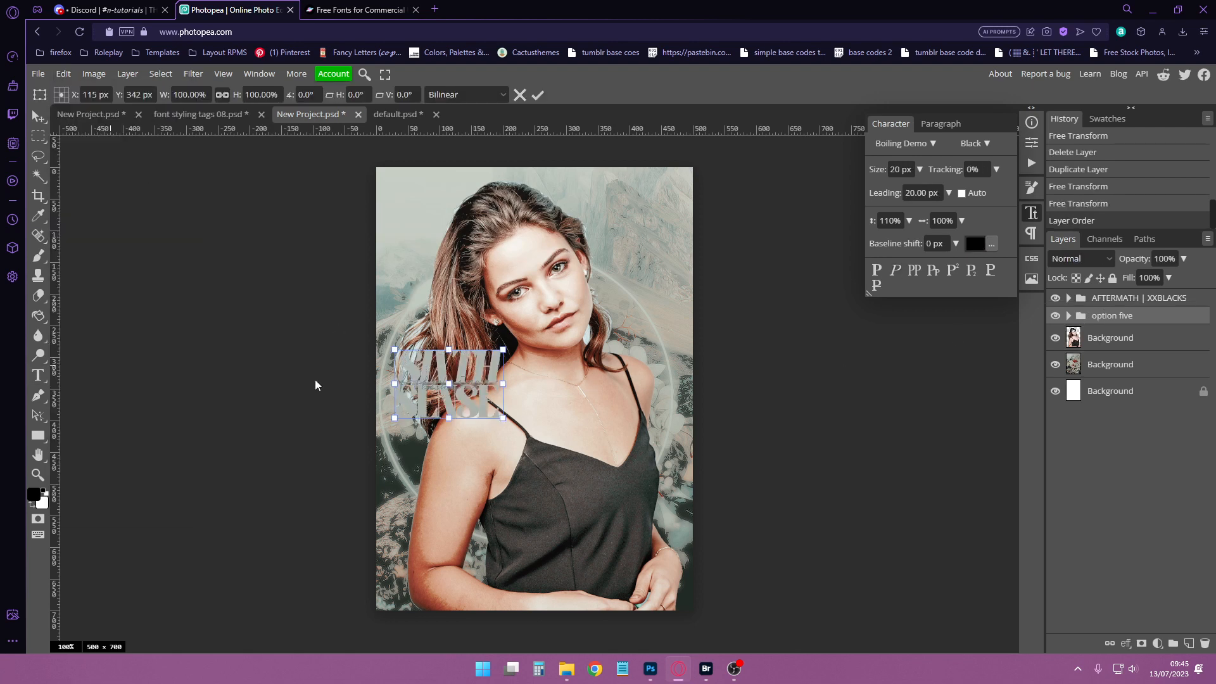
{"action": "mouse_move", "coordinate": [462, 373]}
{"action": "left_mouse_down"}
{"action": "mouse_move", "coordinate": [506, 531]}
{"action": "mouse_move", "coordinate": [493, 352]}
{"action": "mouse_move", "coordinate": [469, 377]}
{"action": "mouse_move", "coordinate": [500, 399]}
{"action": "mouse_move", "coordinate": [462, 355]}
{"action": "mouse_move", "coordinate": [563, 277]}
{"action": "mouse_move", "coordinate": [519, 542]}
{"action": "mouse_move", "coordinate": [485, 447]}
{"action": "mouse_move", "coordinate": [477, 357]}
{"action": "left_mouse_up"}
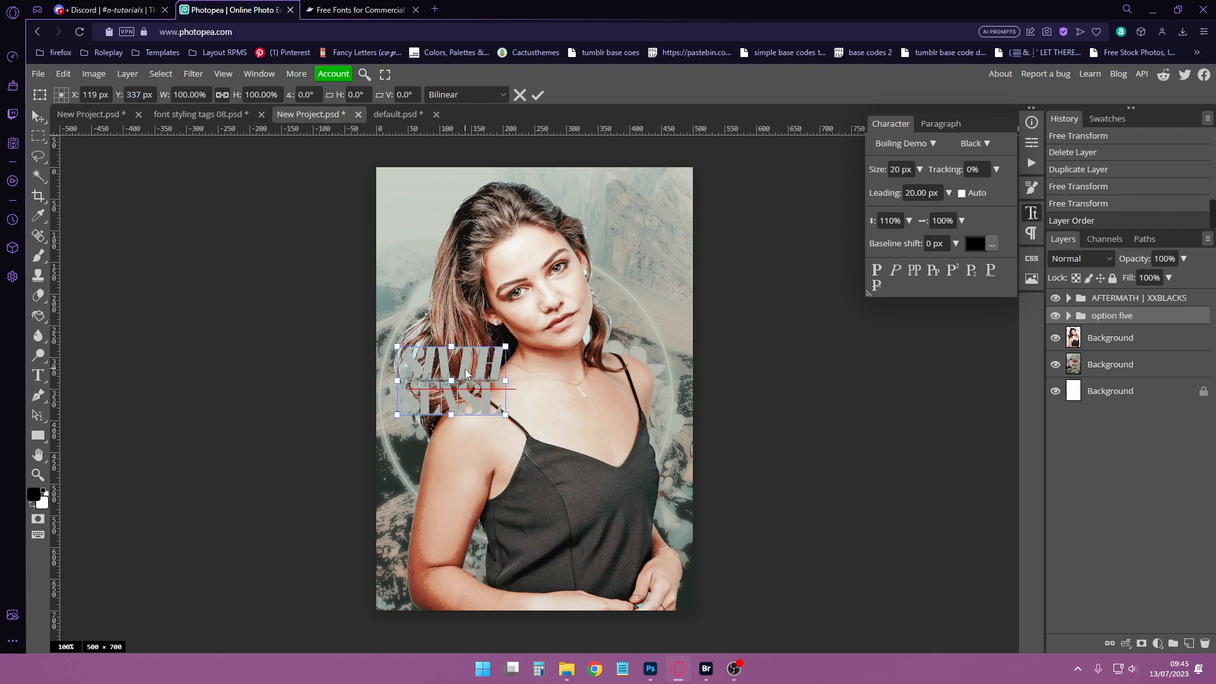
{"action": "key", "text": "Return"}
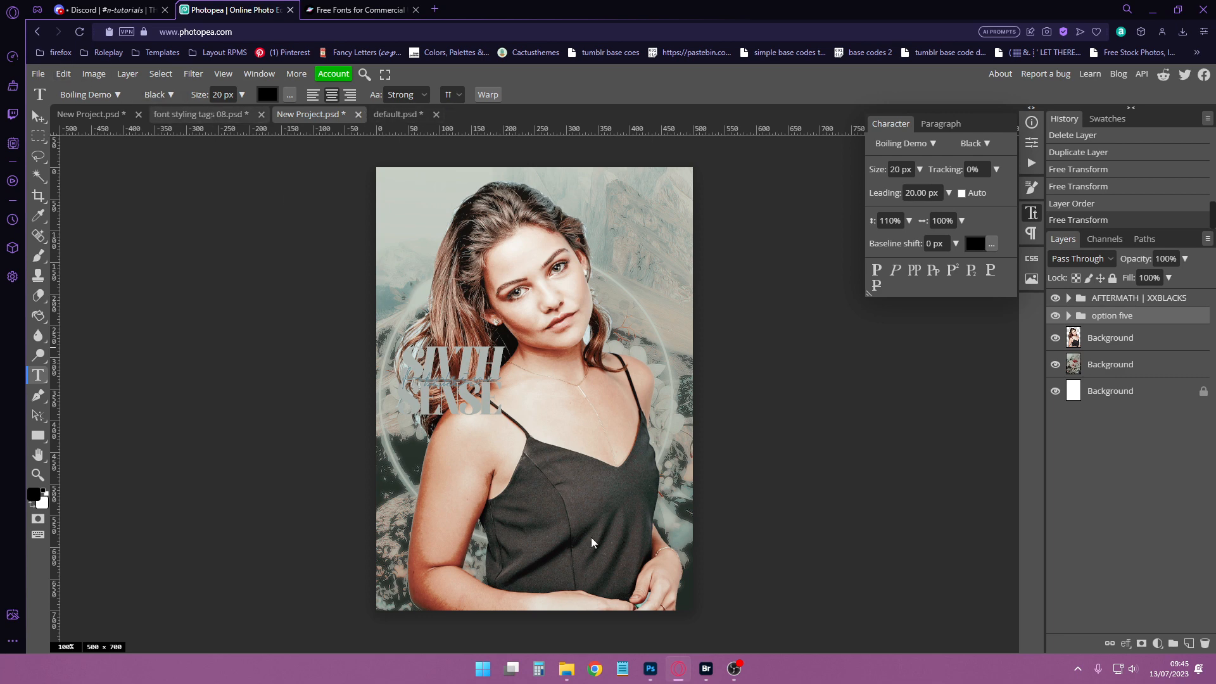
Step: Browse the RP folder and its ttb subfolders in the file dialog for an example graphic to open
{"action": "left_click", "coordinate": [38, 73]}
{"action": "left_click", "coordinate": [54, 108]}
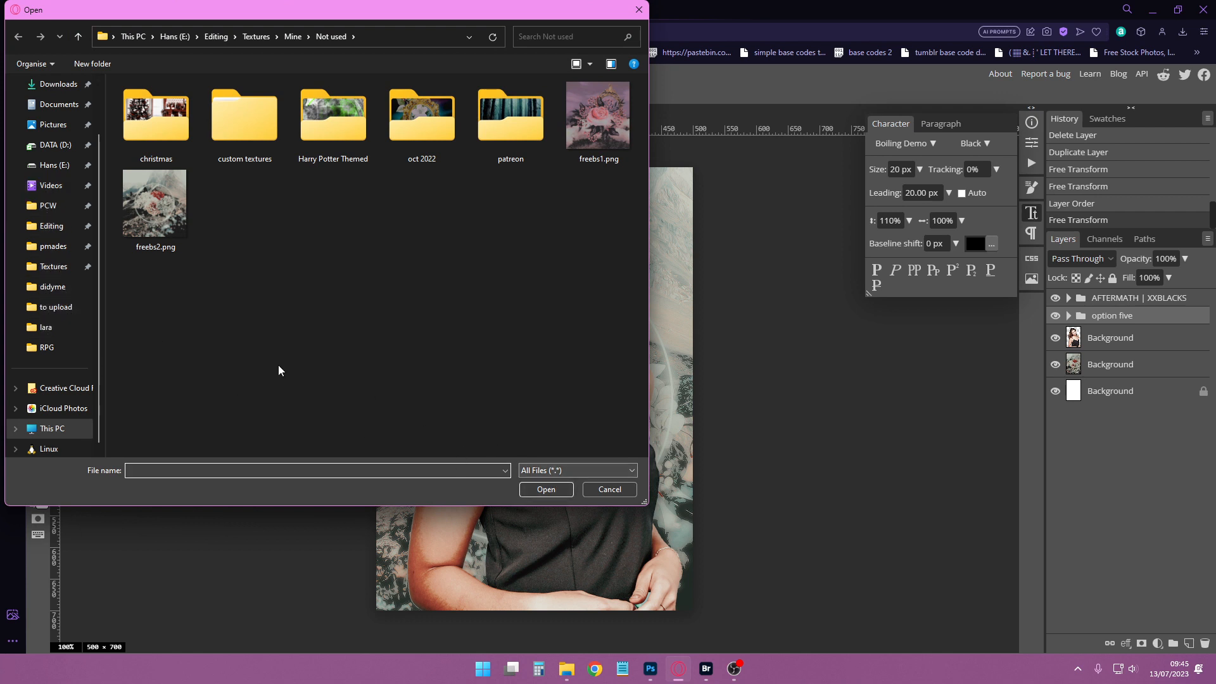
{"action": "left_click", "coordinate": [48, 327]}
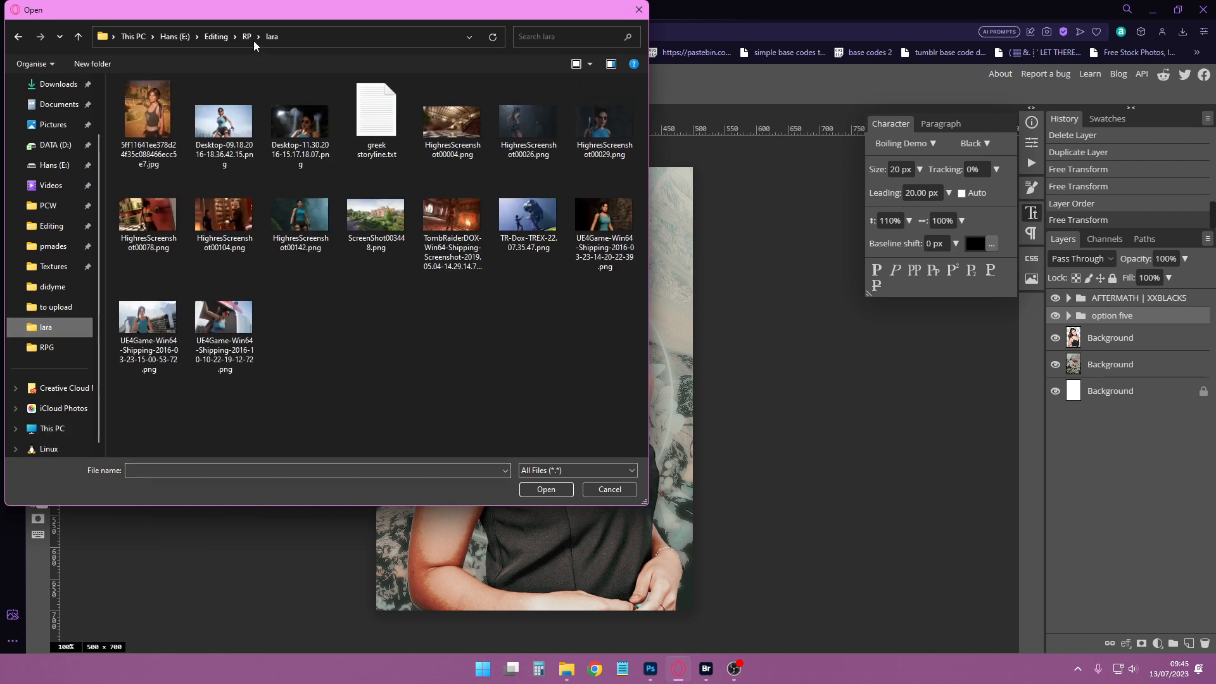
{"action": "left_click", "coordinate": [247, 37]}
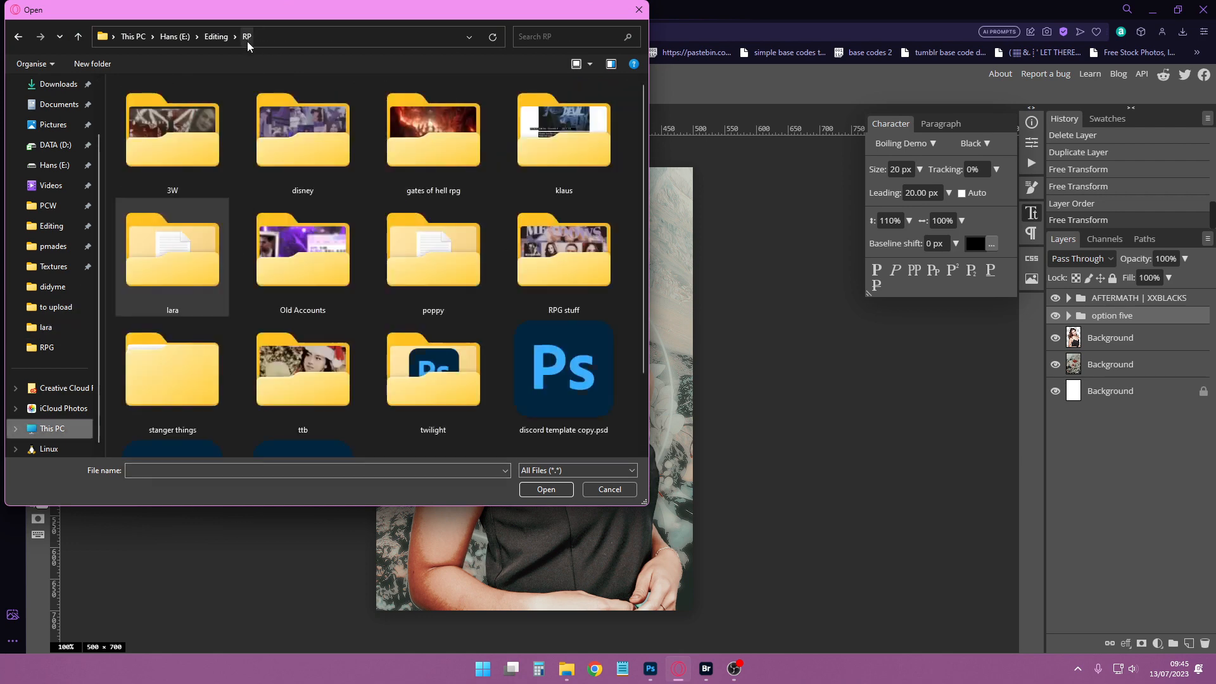
{"action": "double_click", "coordinate": [280, 364]}
{"action": "double_click", "coordinate": [356, 144]}
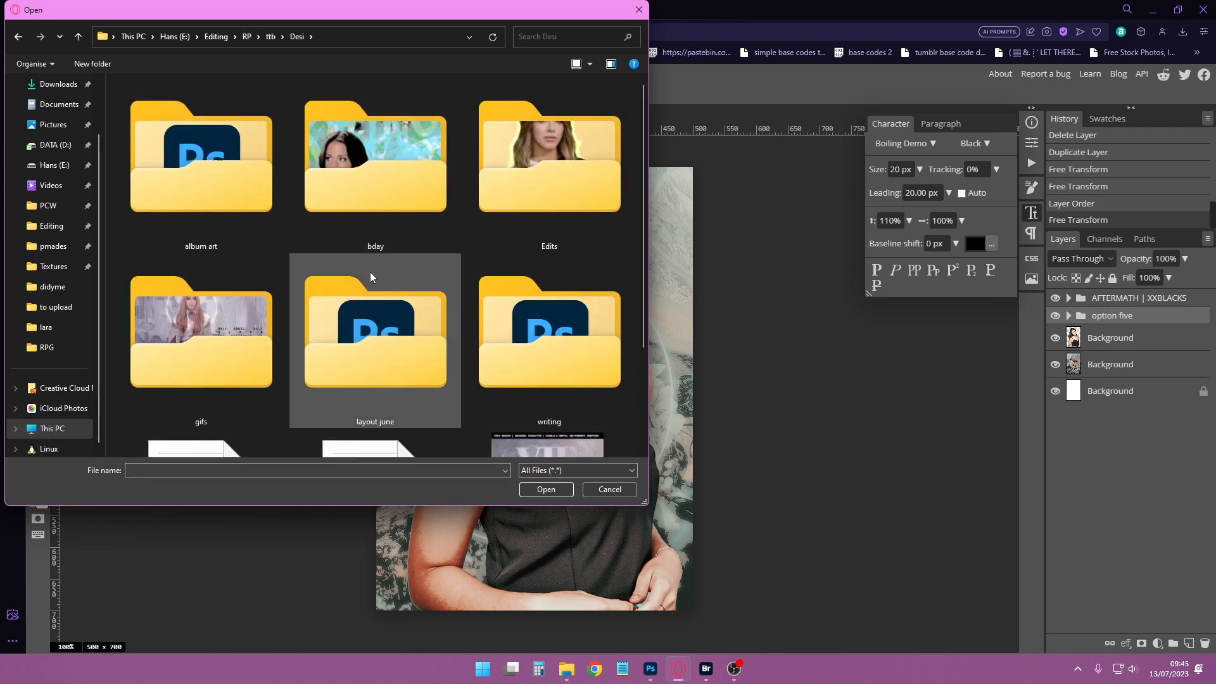
{"action": "scroll", "coordinate": [370, 273], "scroll_direction": "down", "scroll_amount": 2}
{"action": "scroll", "coordinate": [370, 274], "scroll_direction": "up", "scroll_amount": 2}
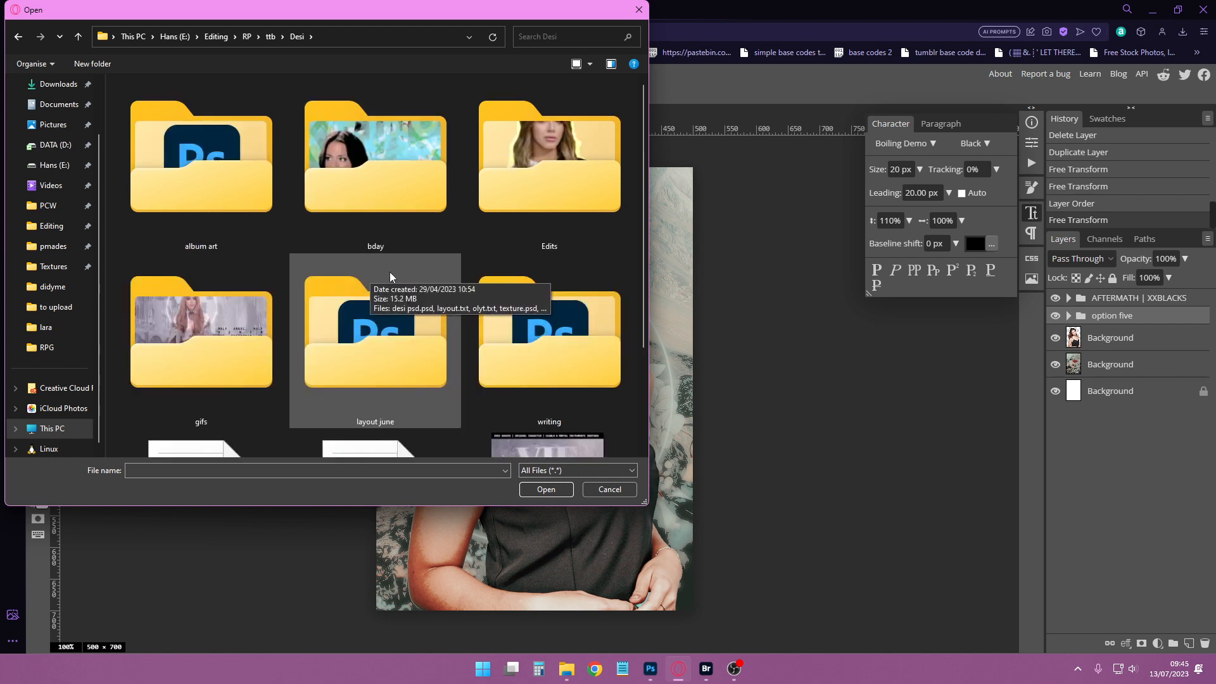
{"action": "key", "text": "alt+Up"}
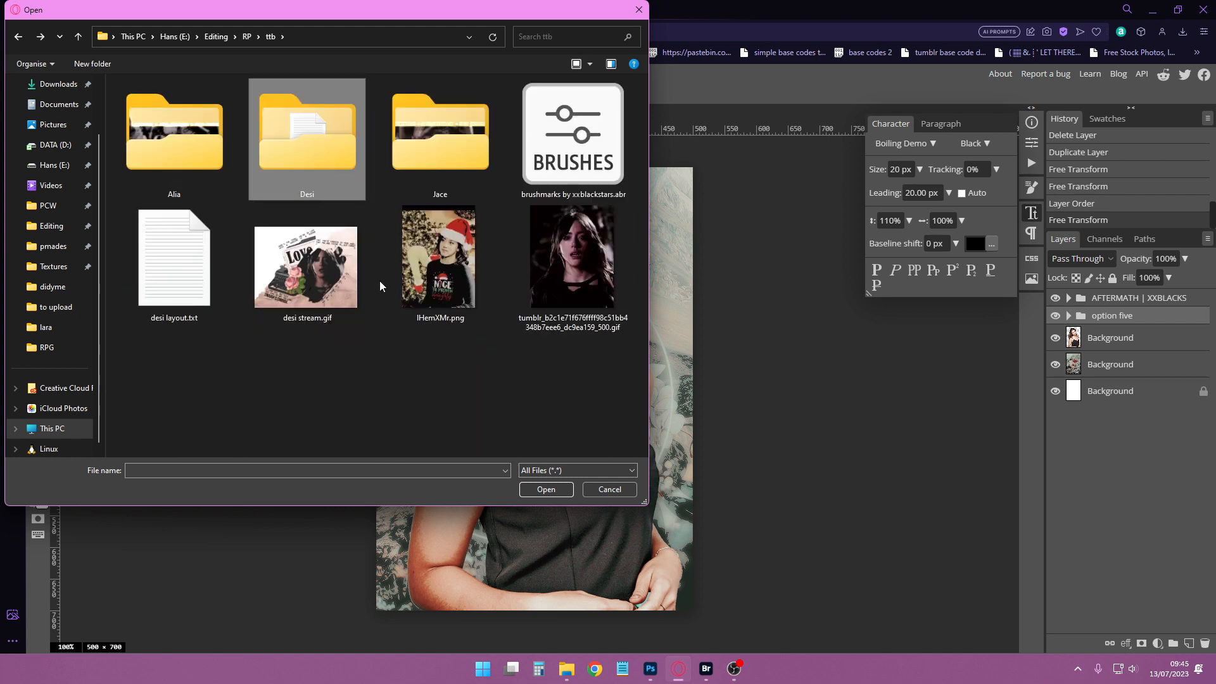
{"action": "left_click", "coordinate": [247, 36]}
{"action": "double_click", "coordinate": [302, 337]}
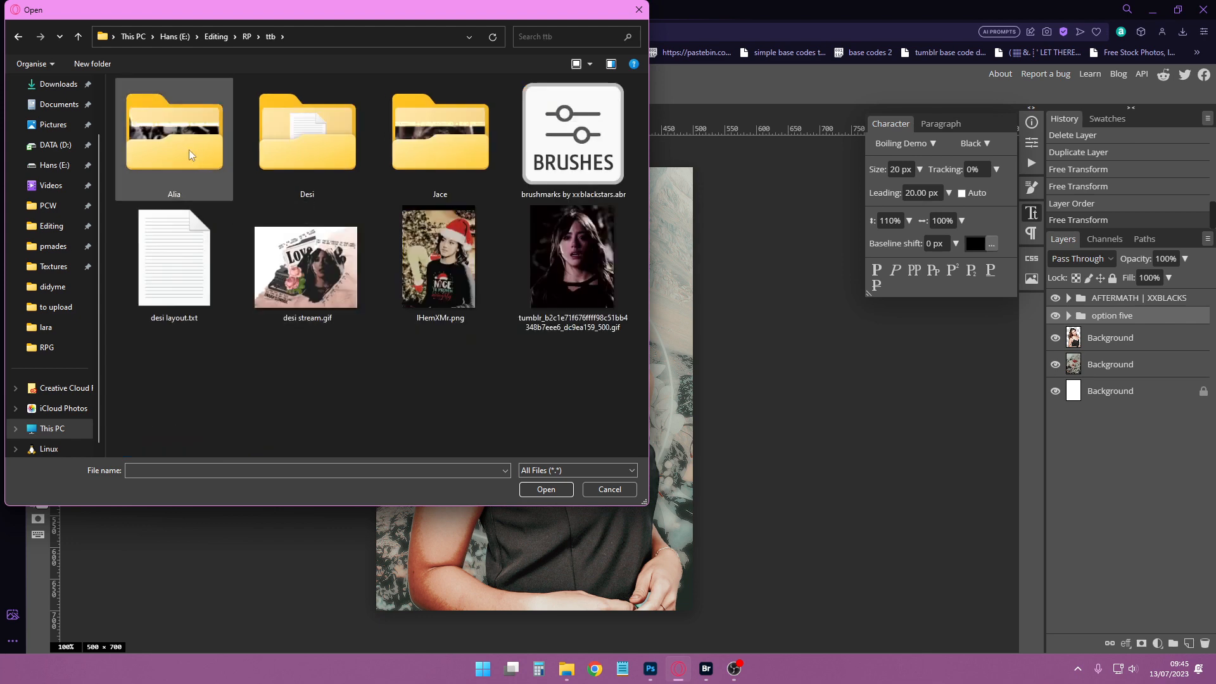
Step: Enlarge the thumbnails in the edits folder within ttb and open 03.png
{"action": "double_click", "coordinate": [188, 150]}
{"action": "double_click", "coordinate": [356, 200]}
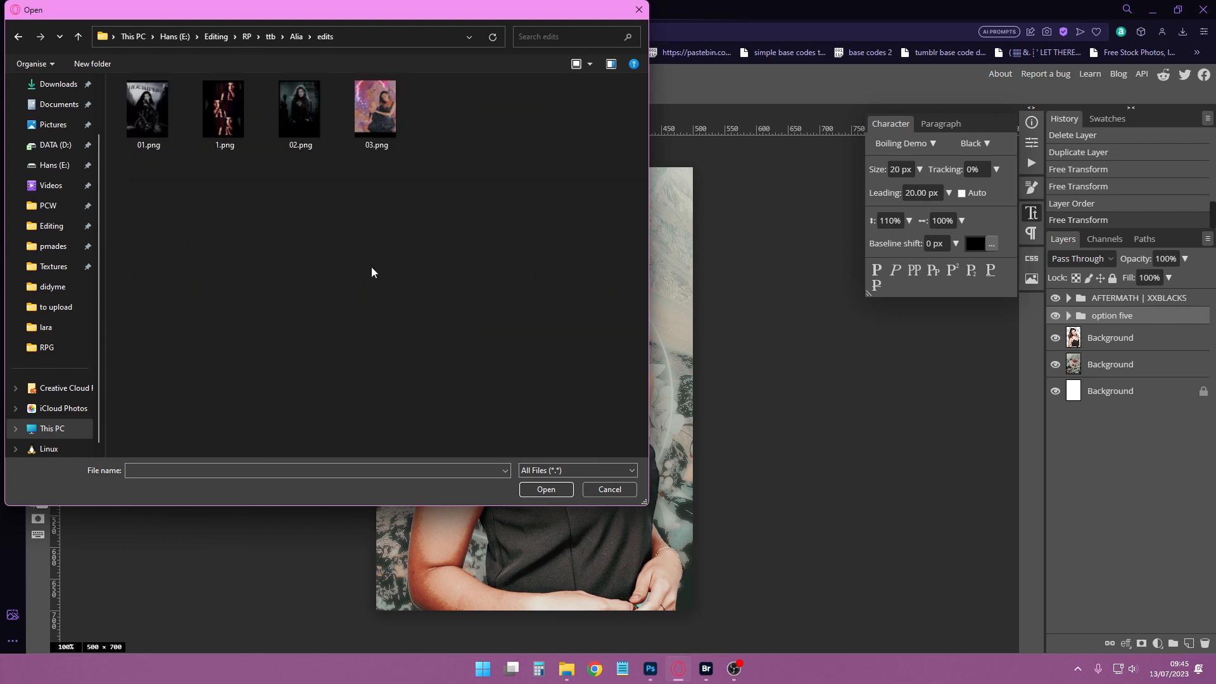
{"action": "left_click", "coordinate": [589, 63]}
{"action": "left_click", "coordinate": [617, 58]}
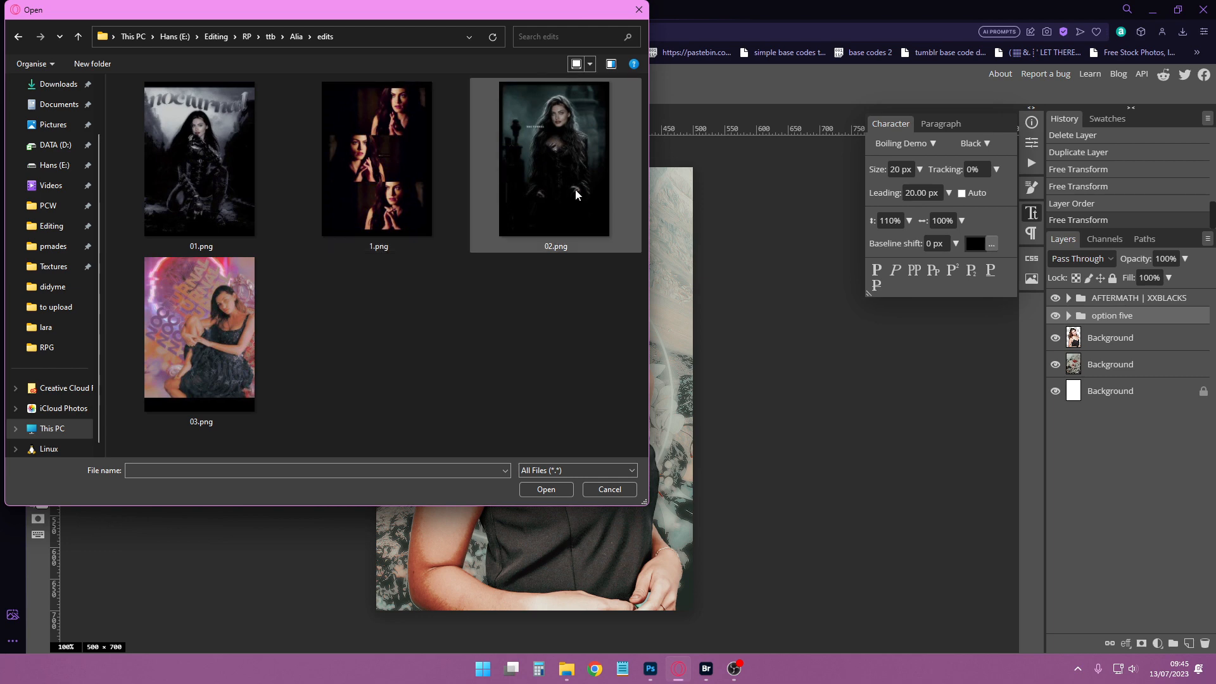
{"action": "double_click", "coordinate": [213, 306]}
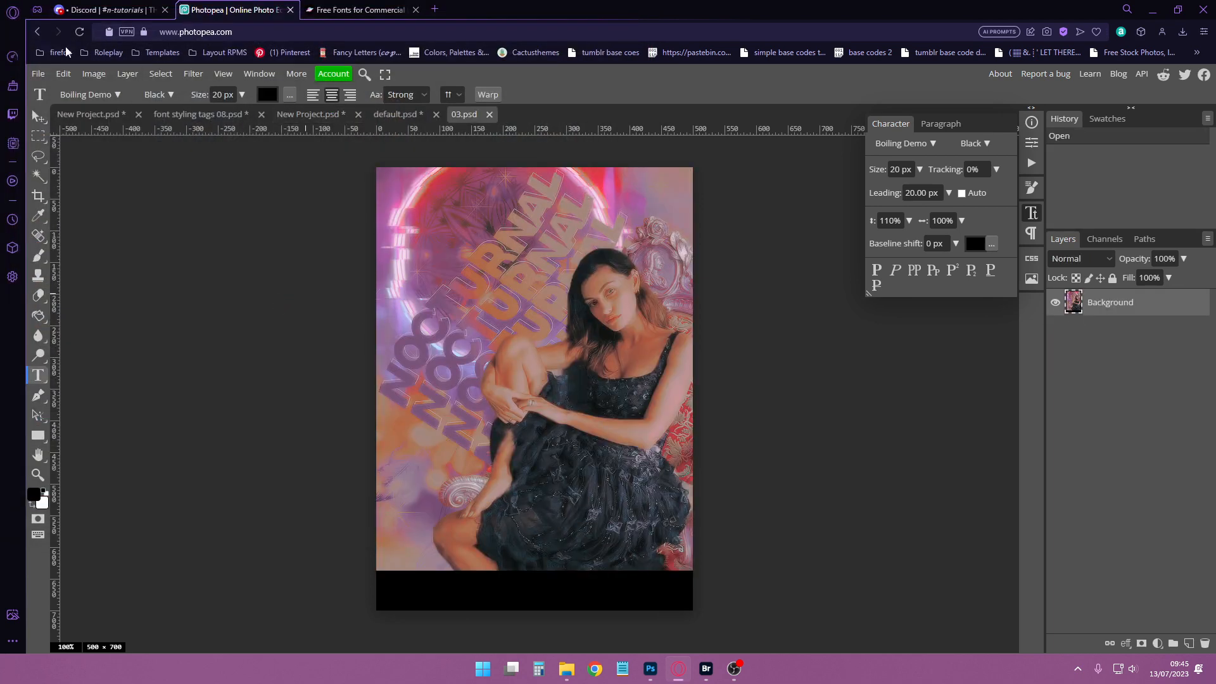
Step: Open 01.png from the same edits folder to examine its curved text
{"action": "left_click", "coordinate": [38, 73]}
{"action": "left_click", "coordinate": [51, 103]}
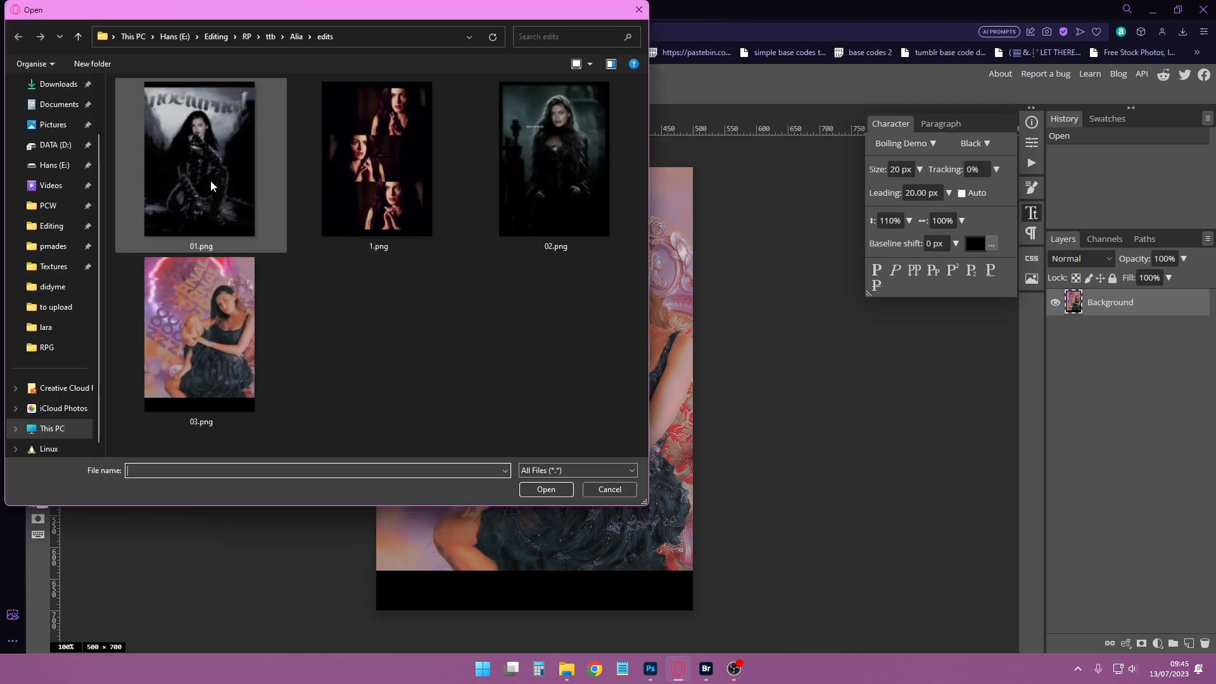
{"action": "double_click", "coordinate": [210, 185]}
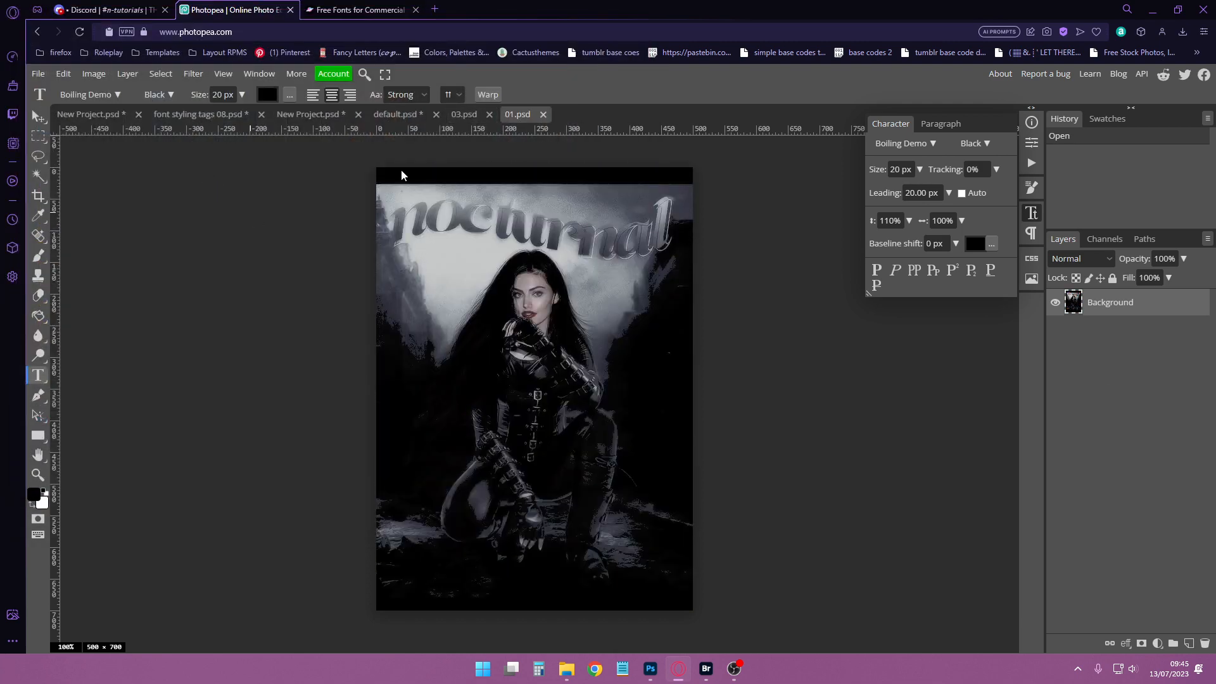
Step: Open 02.png from the edits folder for viewing, and close the three example graphics
{"action": "left_click", "coordinate": [38, 74]}
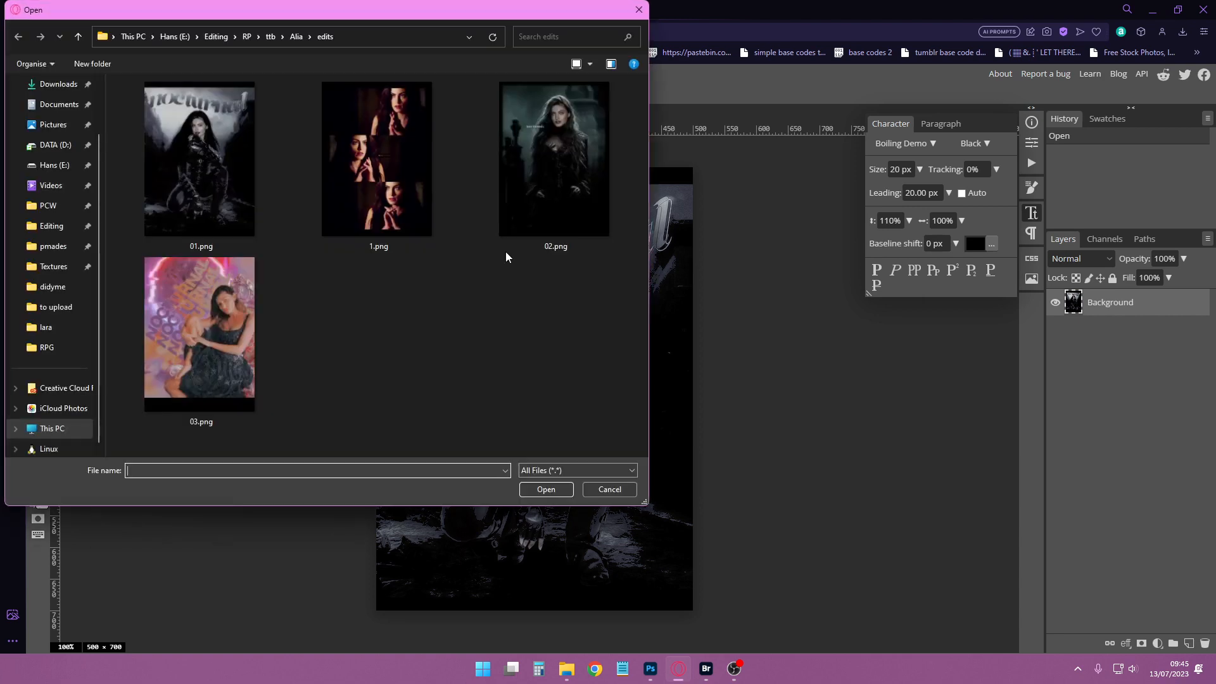
{"action": "double_click", "coordinate": [540, 202]}
{"action": "left_click", "coordinate": [596, 114]}
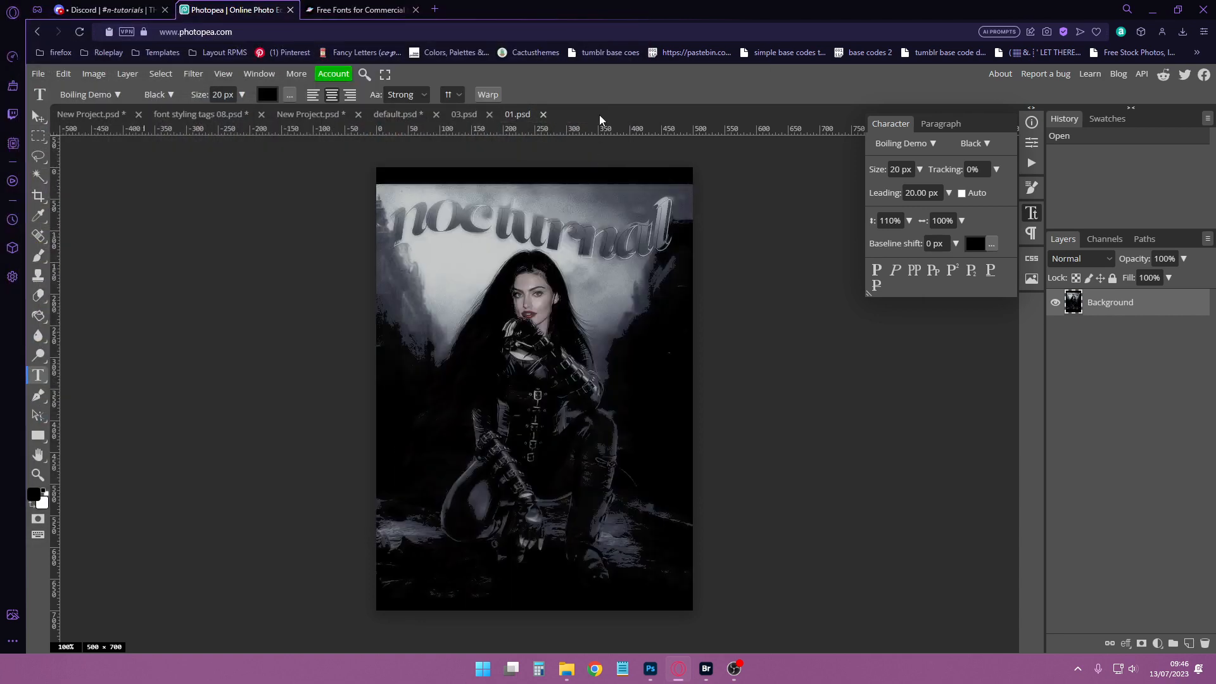
{"action": "left_click", "coordinate": [542, 114]}
{"action": "left_click", "coordinate": [489, 114]}
Step: Open liv and luke.png from the 3W folder inside RP to examine its layered text, and close it
{"action": "left_click", "coordinate": [38, 73]}
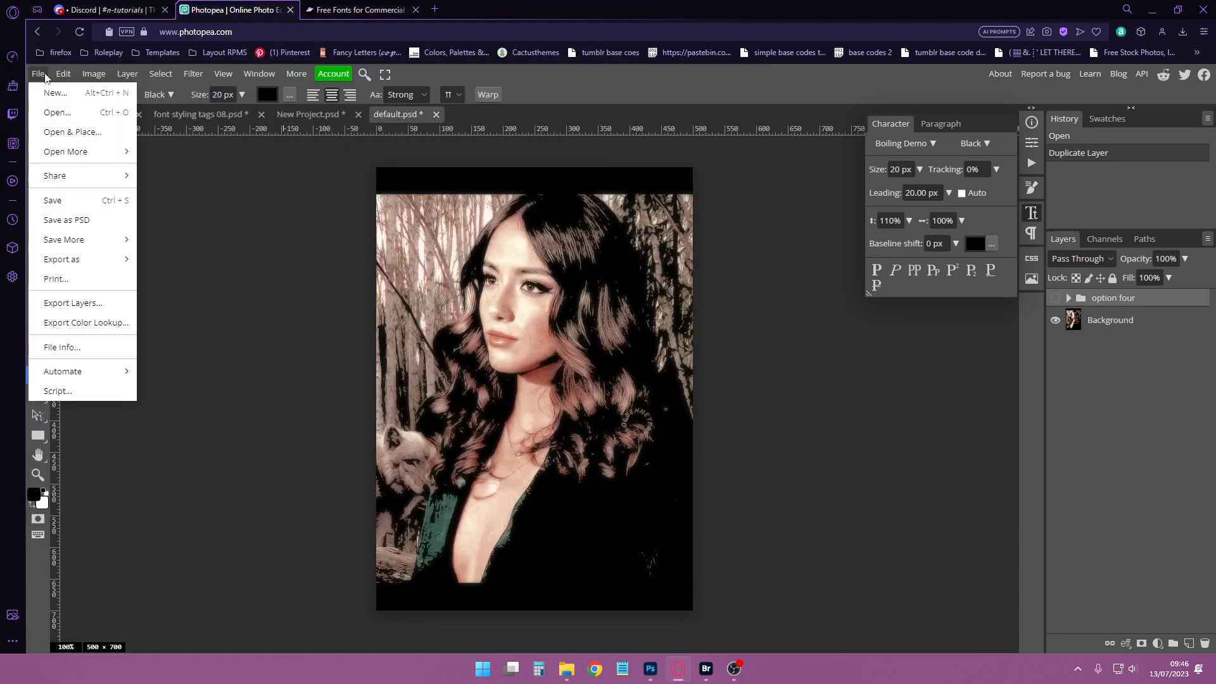
{"action": "left_click", "coordinate": [54, 108]}
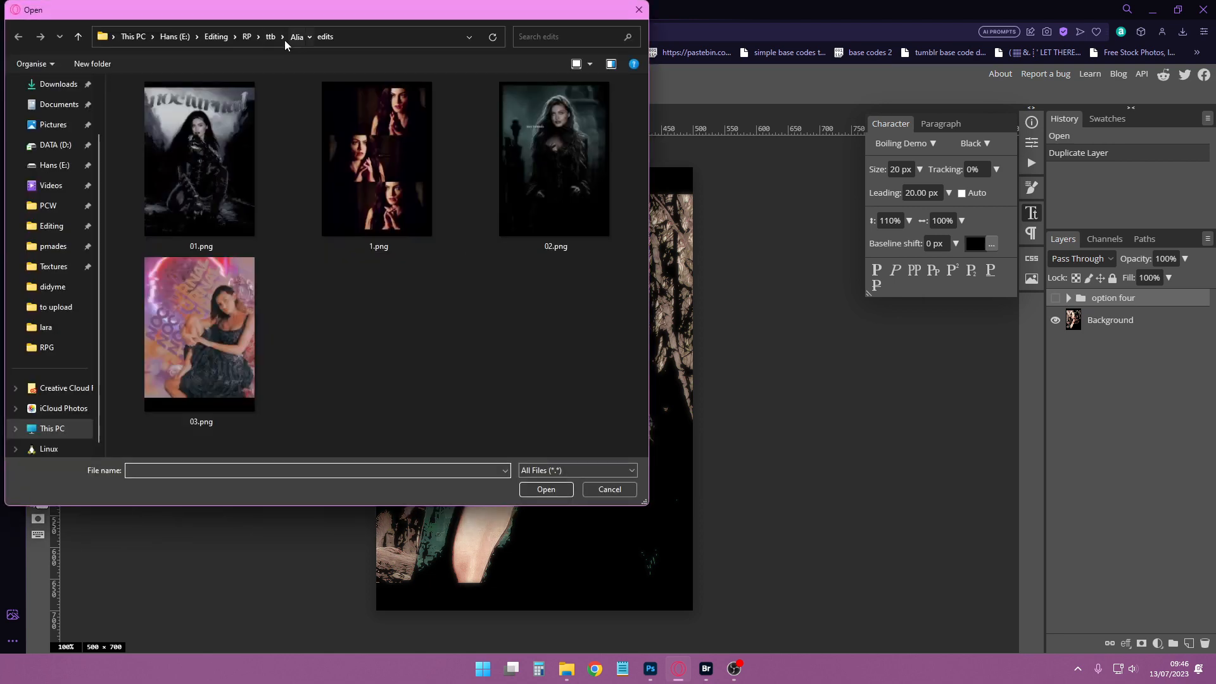
{"action": "left_click", "coordinate": [271, 37]}
{"action": "left_click", "coordinate": [405, 151]}
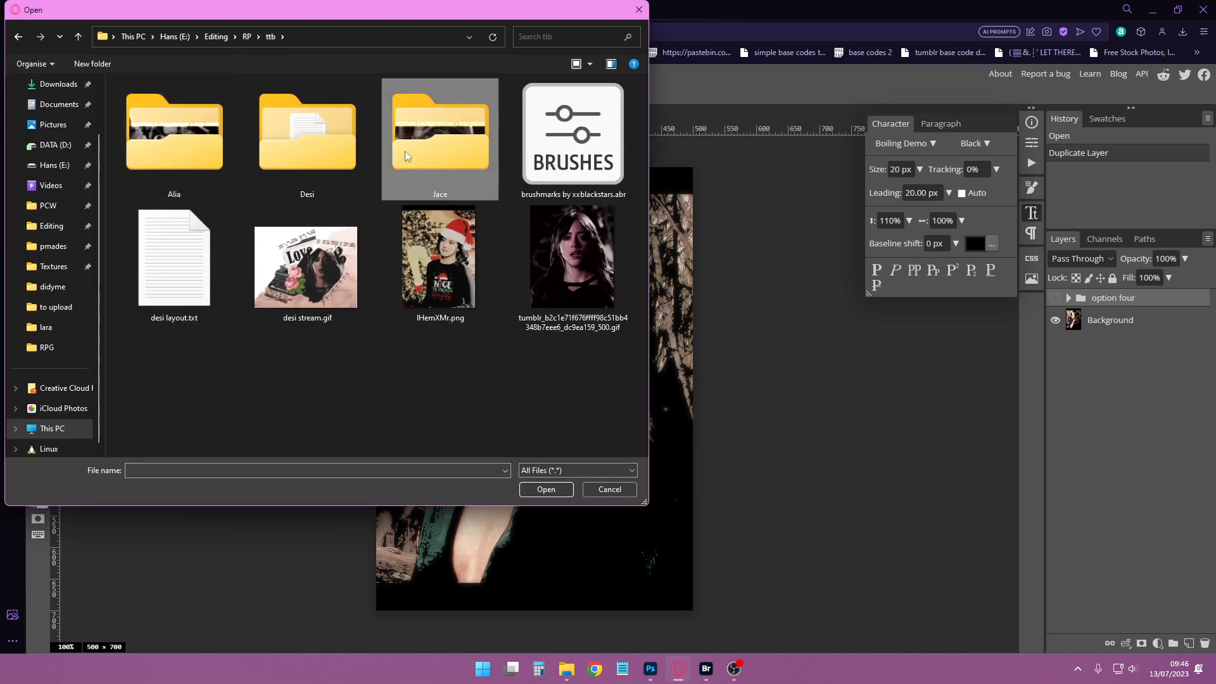
{"action": "left_click", "coordinate": [248, 37]}
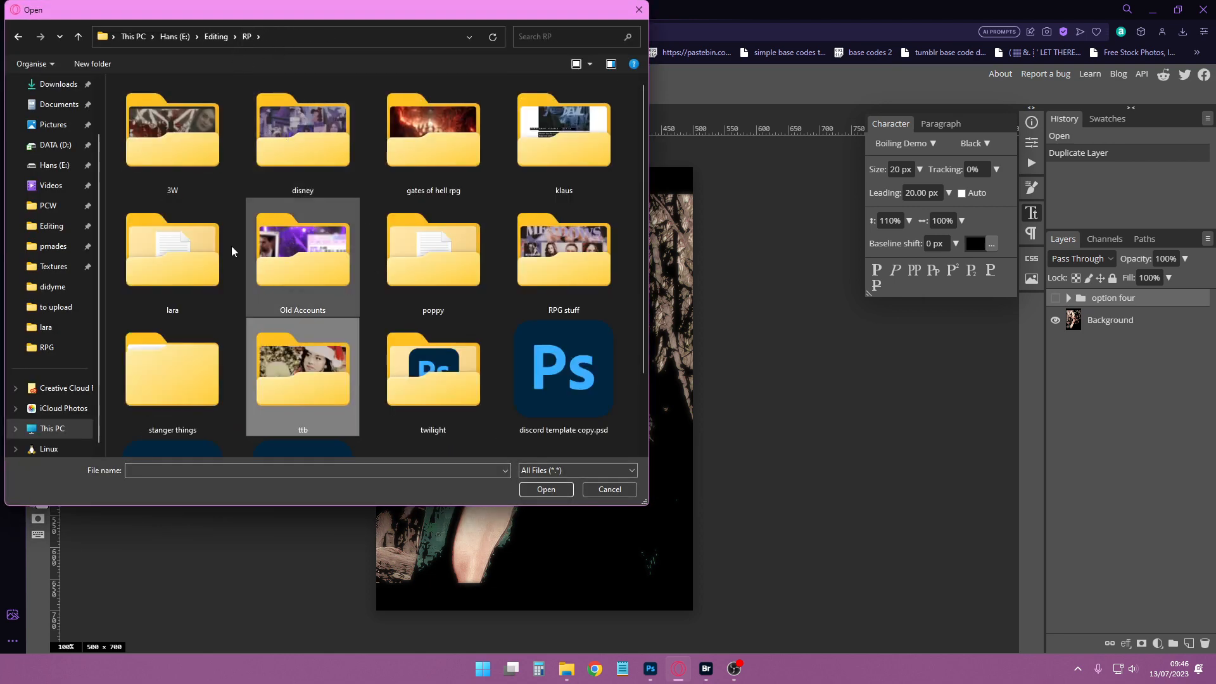
{"action": "double_click", "coordinate": [184, 157]}
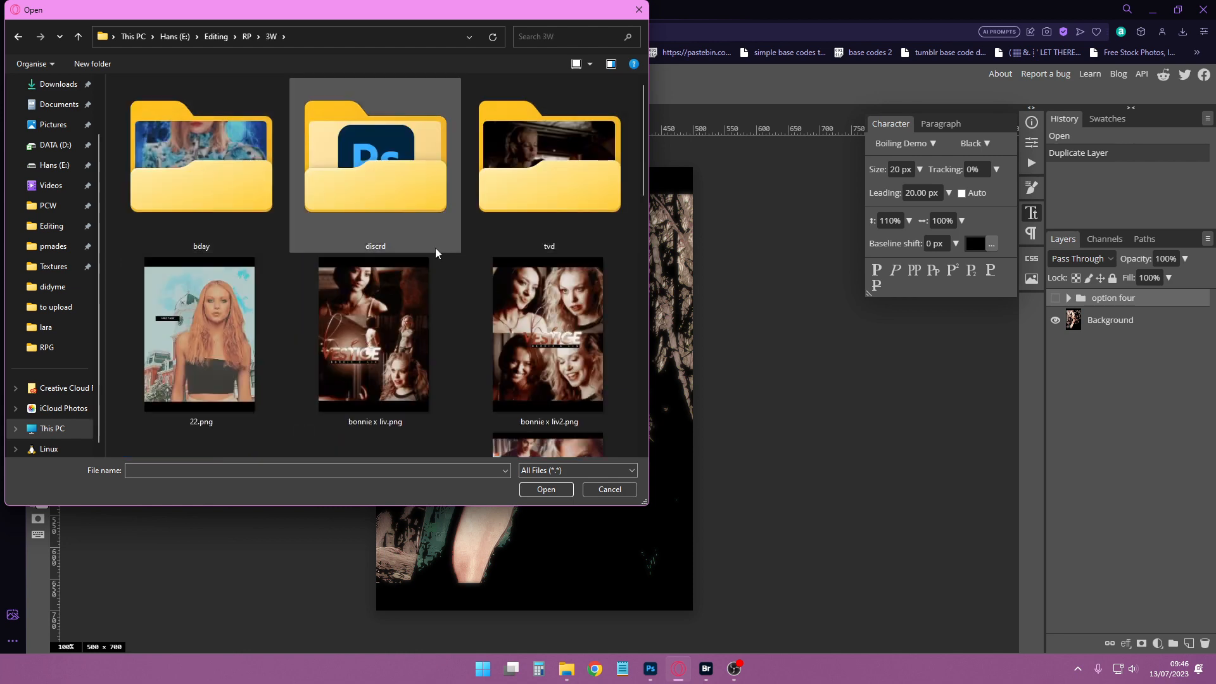
{"action": "scroll", "coordinate": [435, 262], "scroll_direction": "down", "scroll_amount": 5}
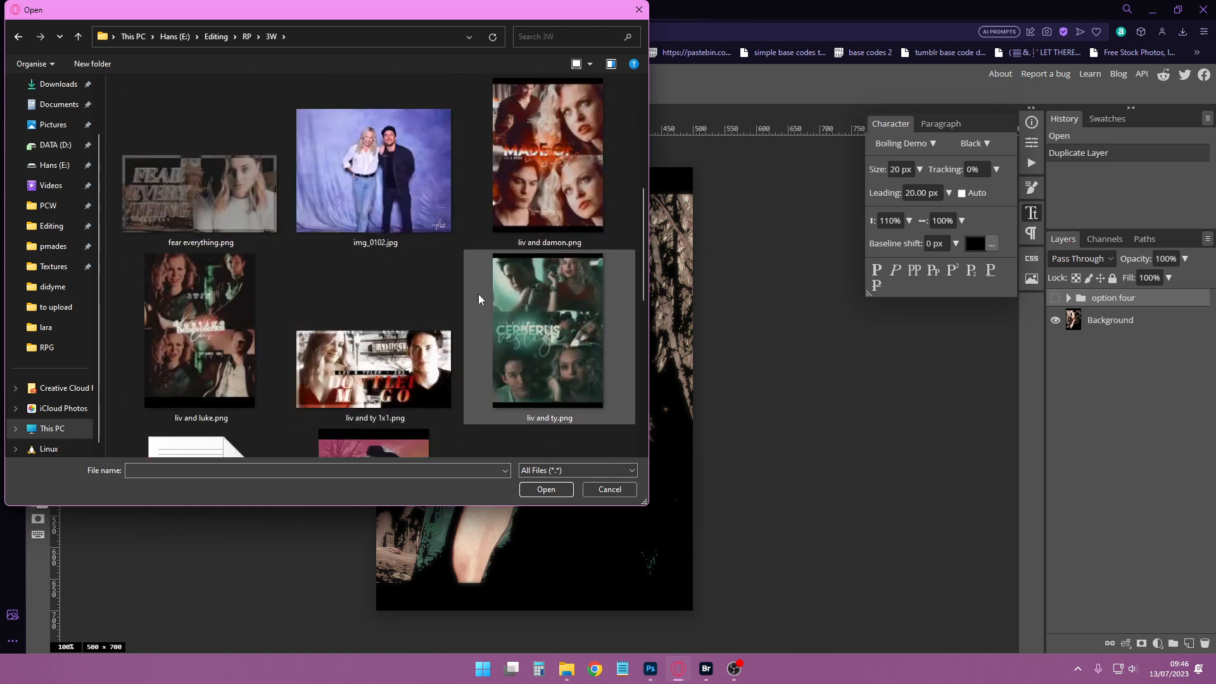
{"action": "double_click", "coordinate": [216, 319]}
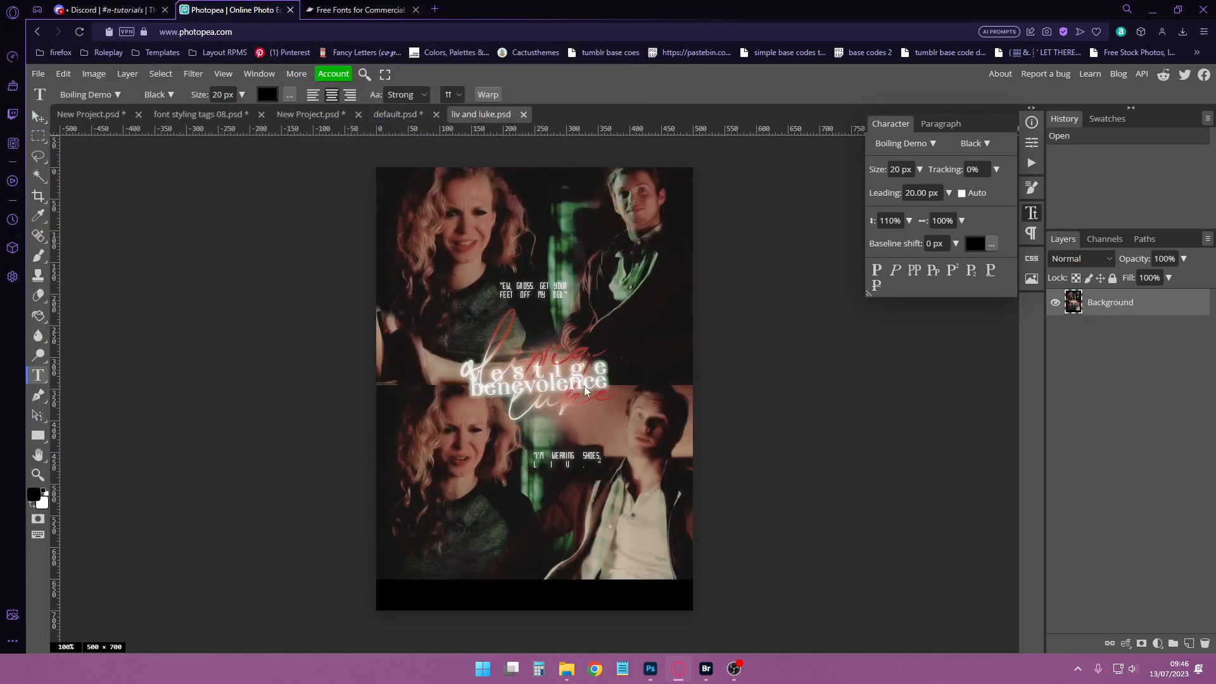
{"action": "left_click", "coordinate": [523, 114]}
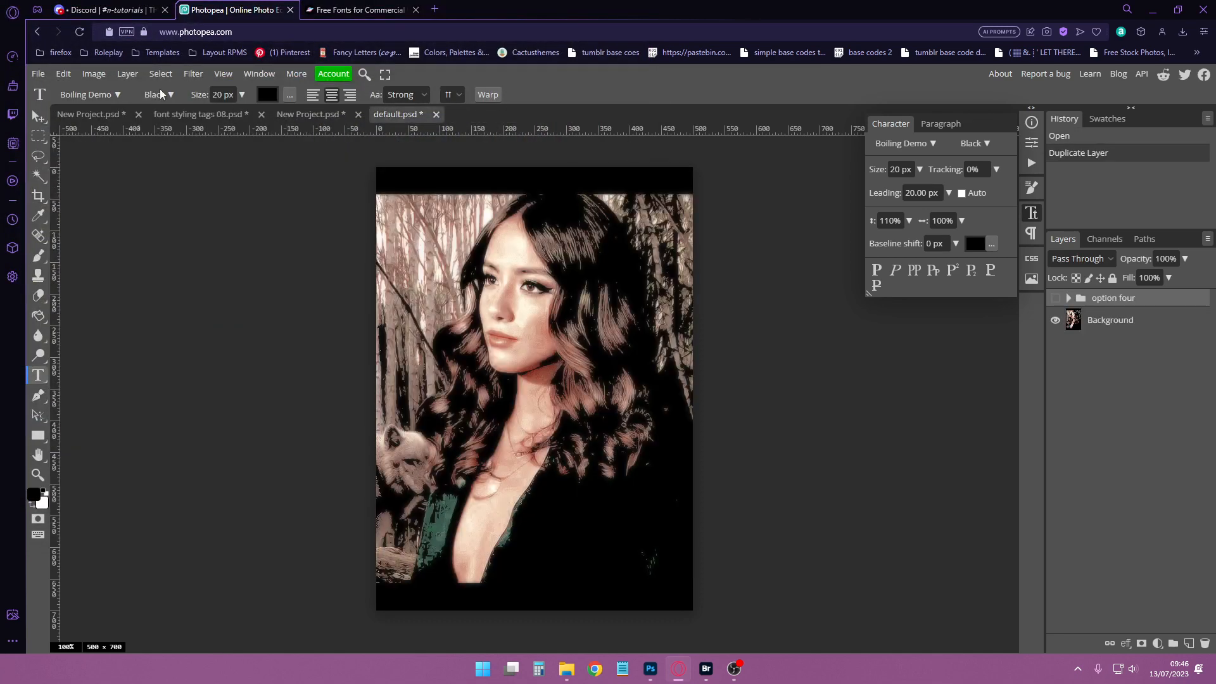
Step: Browse the 3W folder and the jamie folder within stanger things for further example graphics, and leave without opening any
{"action": "left_click", "coordinate": [40, 74]}
{"action": "left_click", "coordinate": [57, 112]}
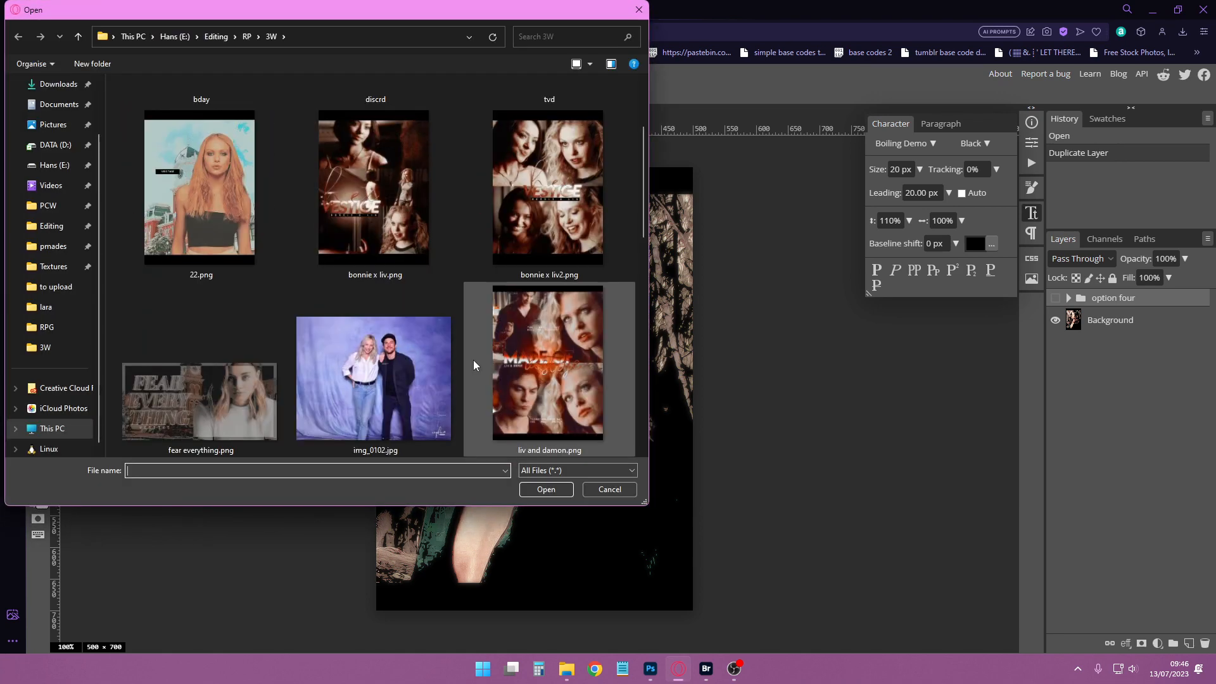
{"action": "scroll", "coordinate": [473, 363], "scroll_direction": "down", "scroll_amount": 3}
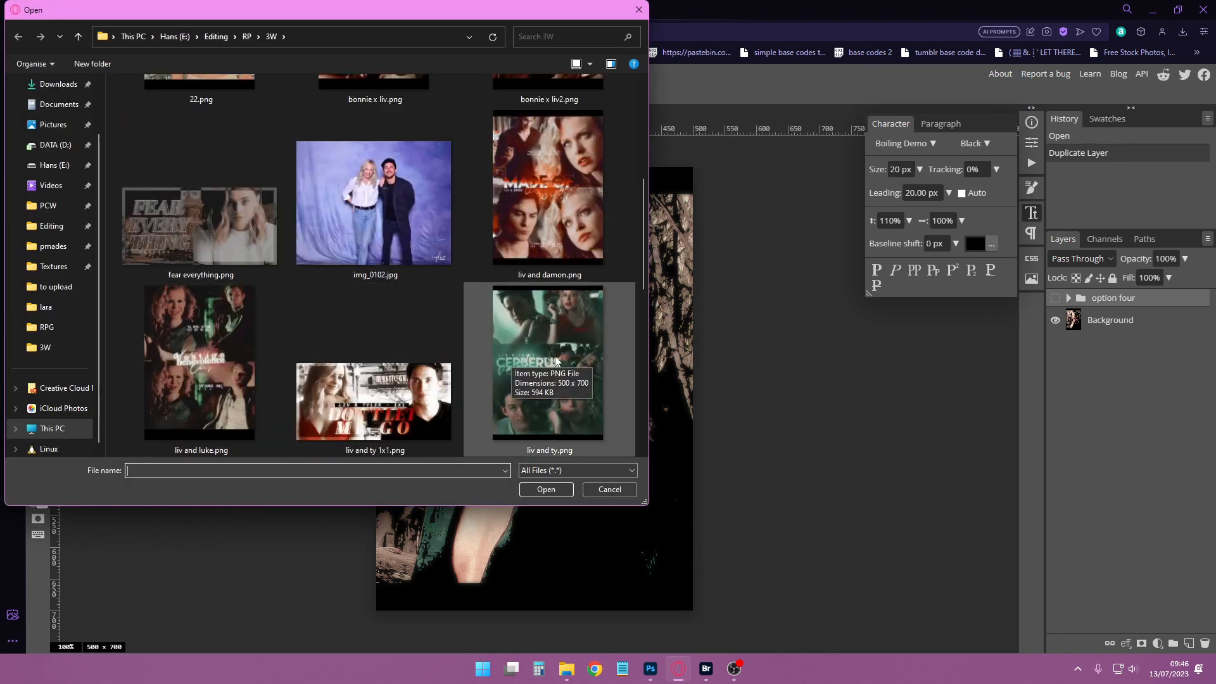
{"action": "scroll", "coordinate": [561, 361], "scroll_direction": "down", "scroll_amount": 6}
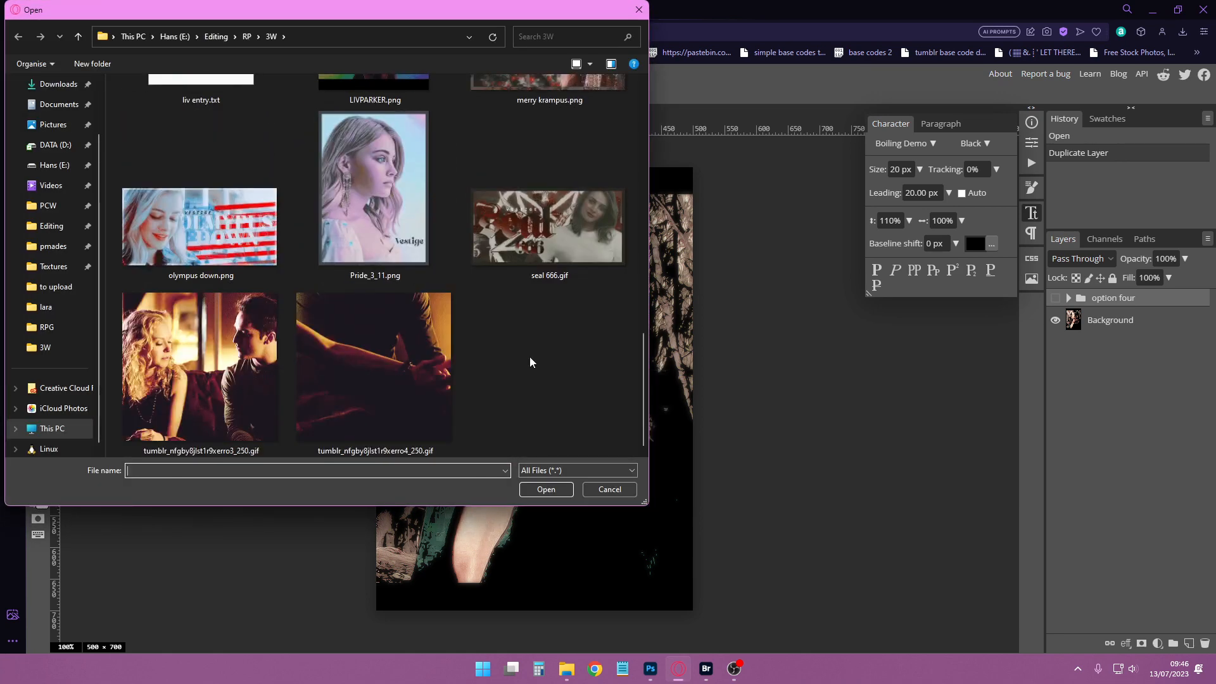
{"action": "left_click", "coordinate": [242, 36]}
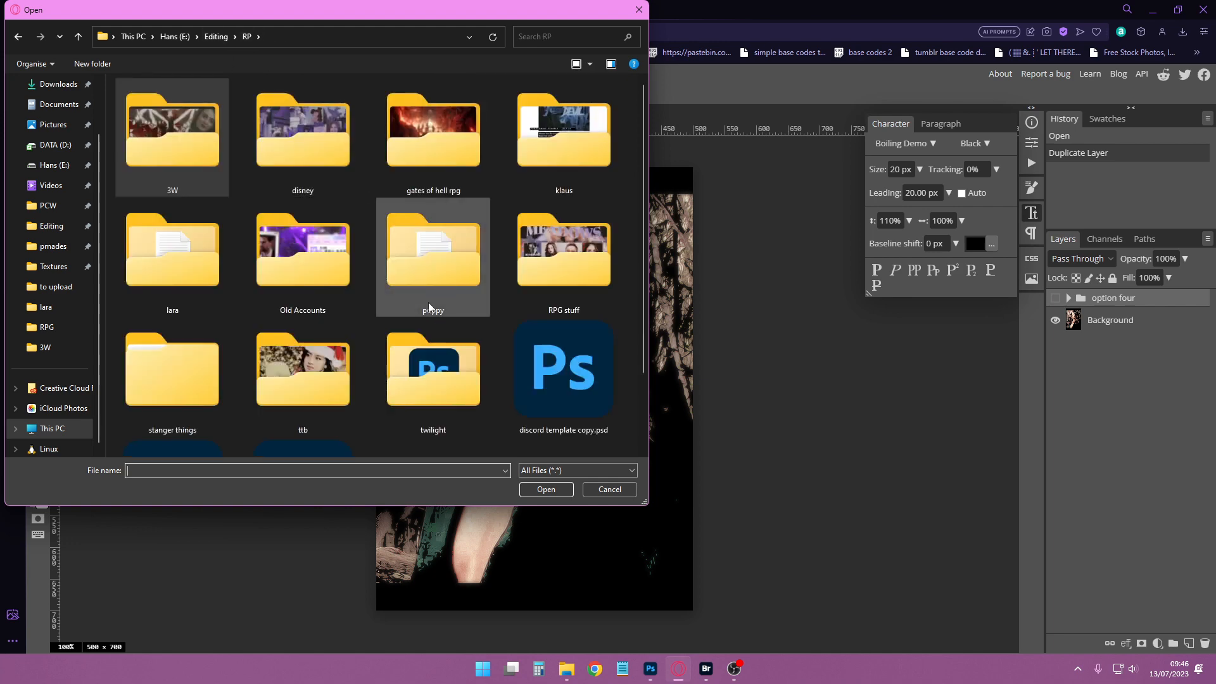
{"action": "double_click", "coordinate": [190, 364]}
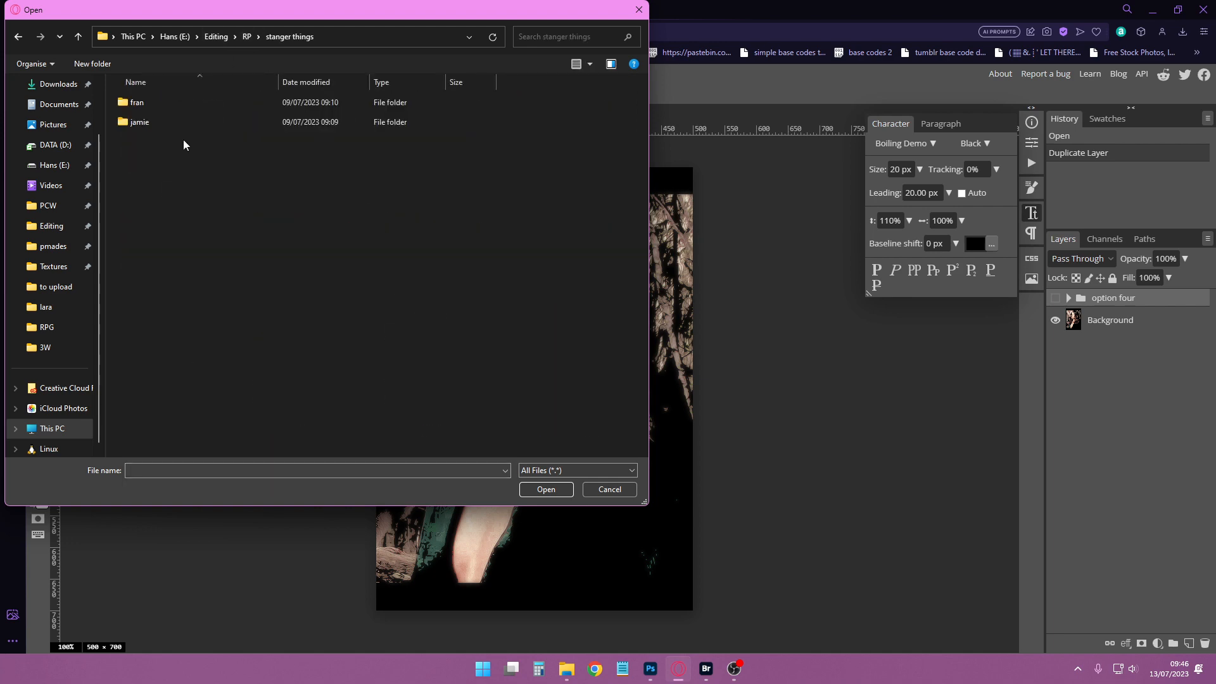
{"action": "double_click", "coordinate": [180, 123]}
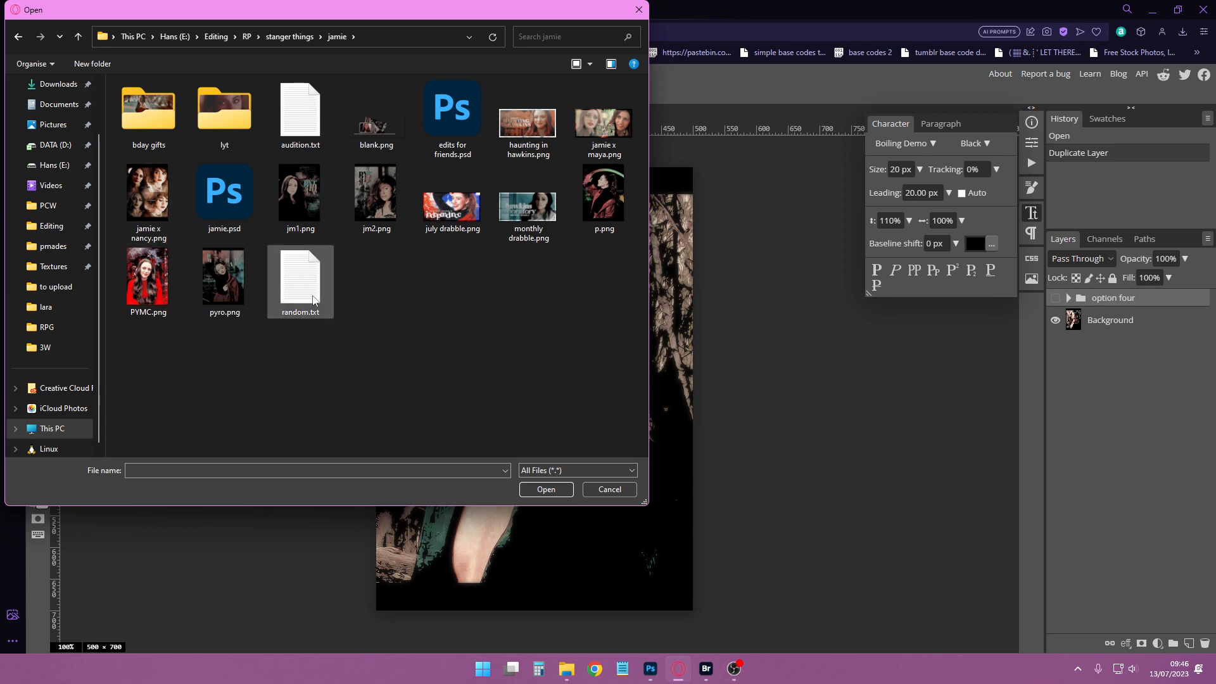
{"action": "key", "text": "alt+Left"}
{"action": "key", "text": "alt+Left"}
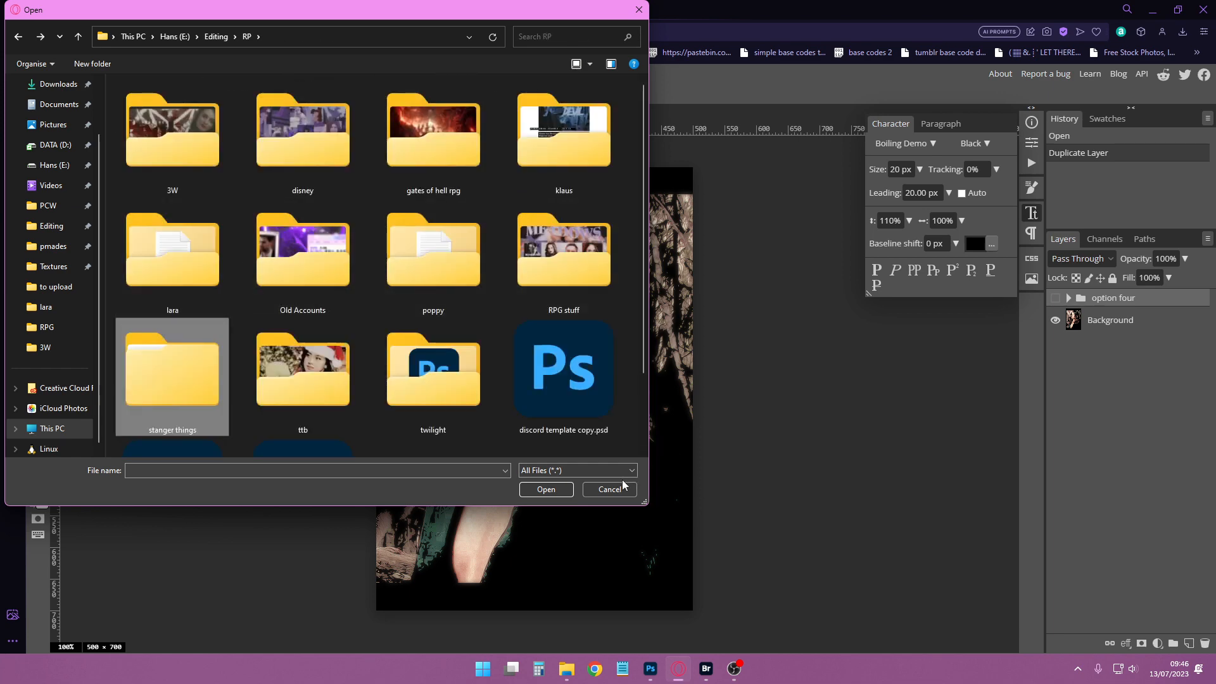
{"action": "left_click", "coordinate": [610, 489]}
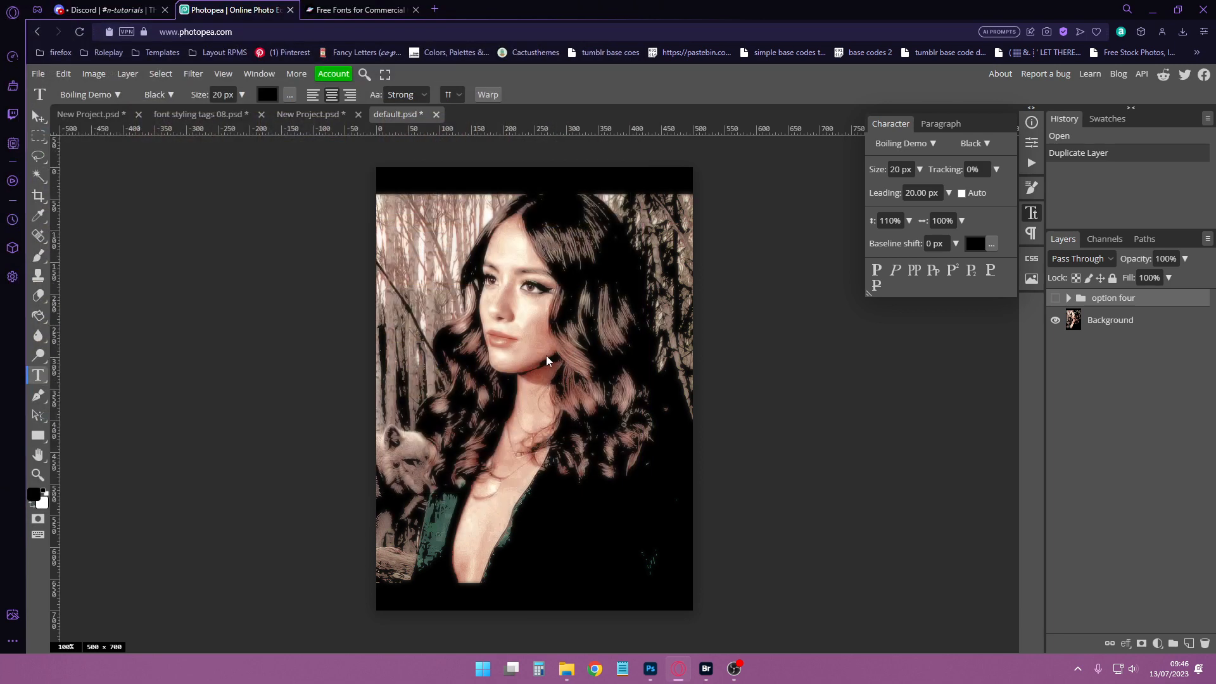
Step: Close default.psd and the Sixth Sense portrait project without saving, and switch to the remaining New Project.psd
{"action": "left_click", "coordinate": [435, 114]}
{"action": "left_click", "coordinate": [675, 95]}
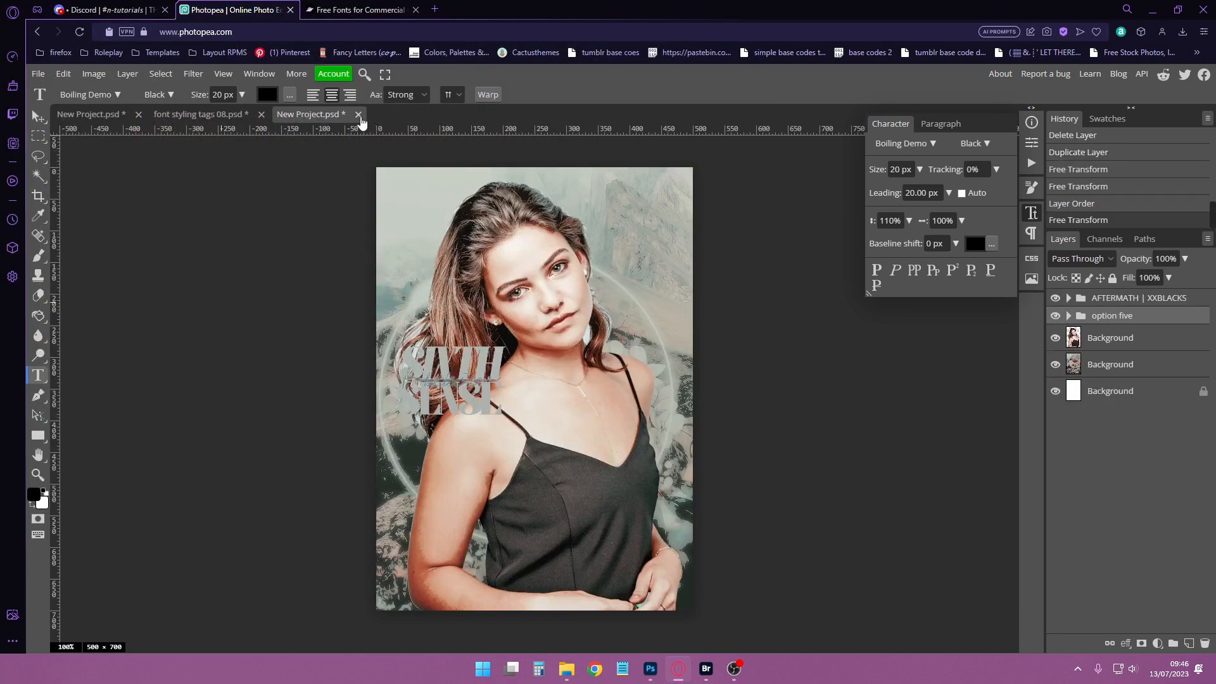
{"action": "left_click", "coordinate": [358, 114]}
{"action": "left_click", "coordinate": [679, 109]}
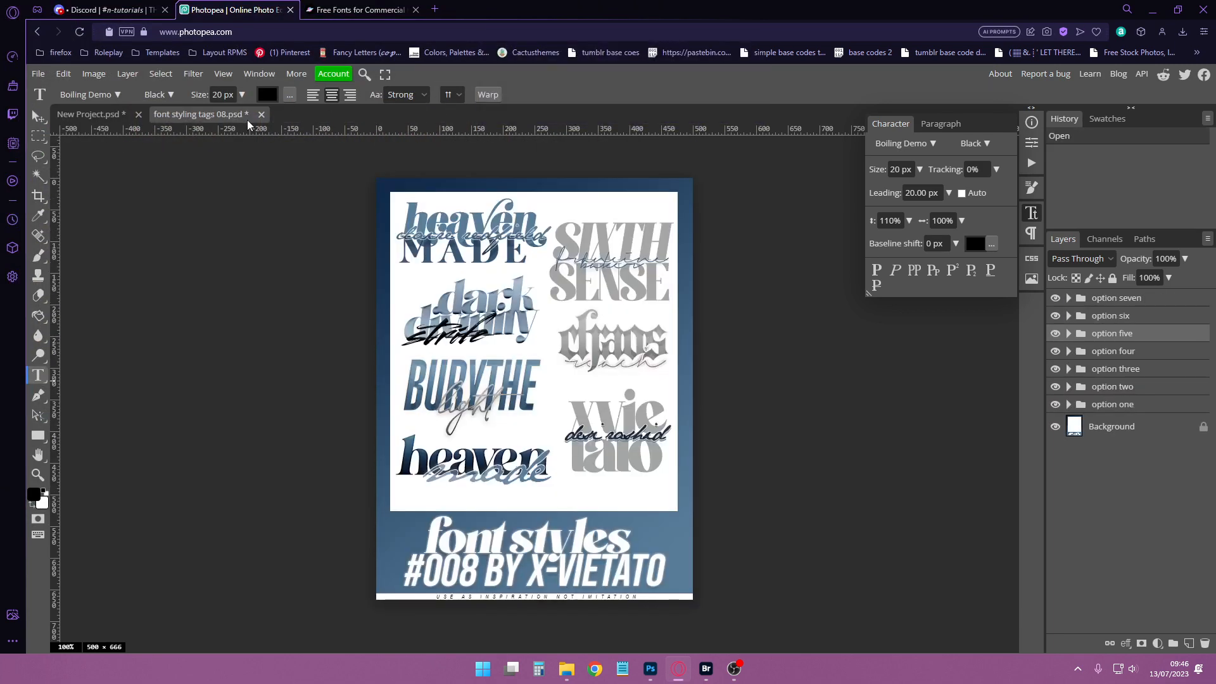
{"action": "left_click", "coordinate": [91, 115]}
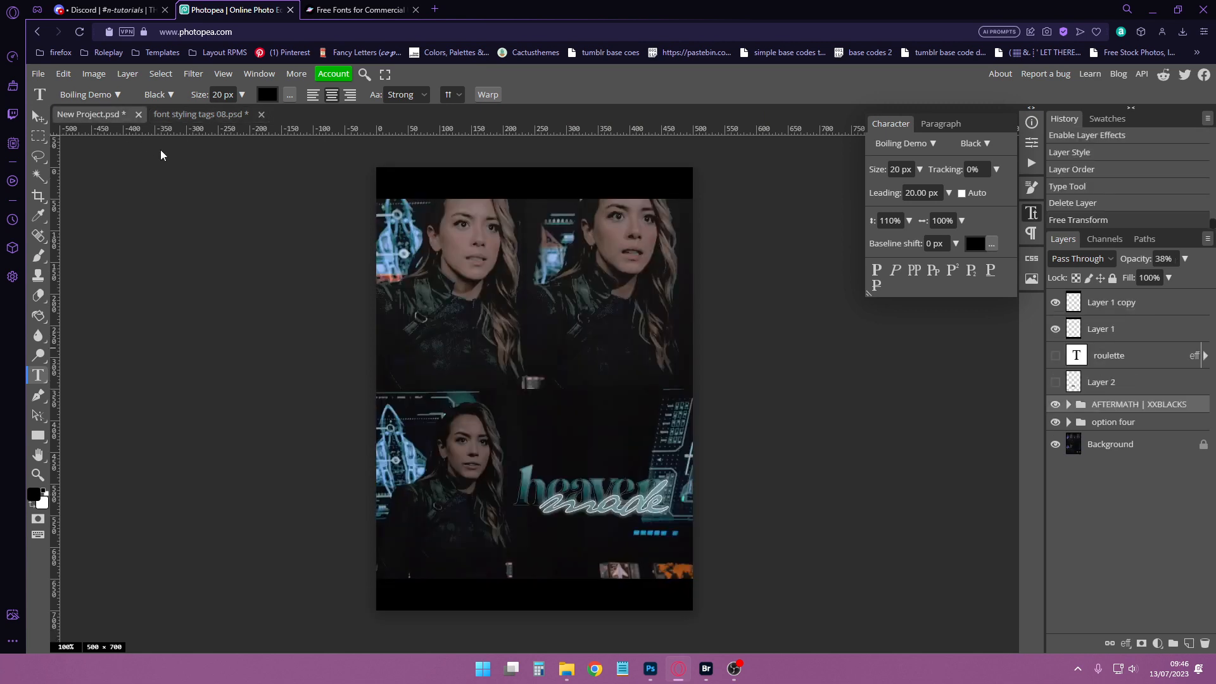